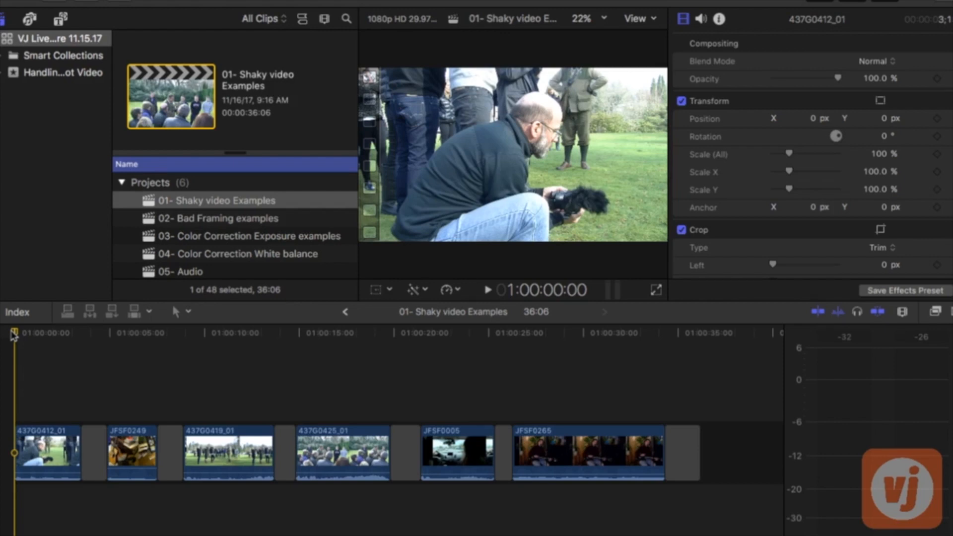
Step: Play the first timeline clip, 437G0412_01, from its start several times to examine its camera shake
key("space")
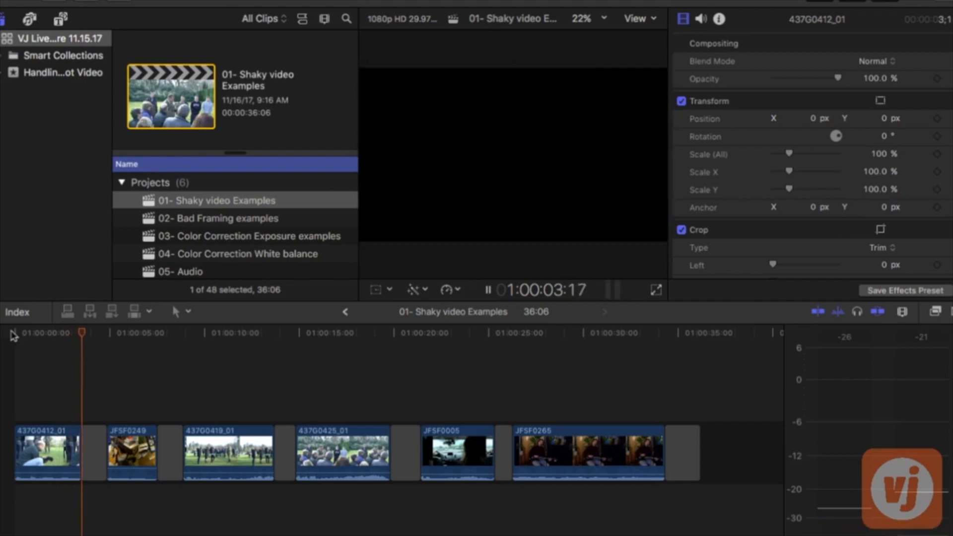
key("space")
left_click(14, 335)
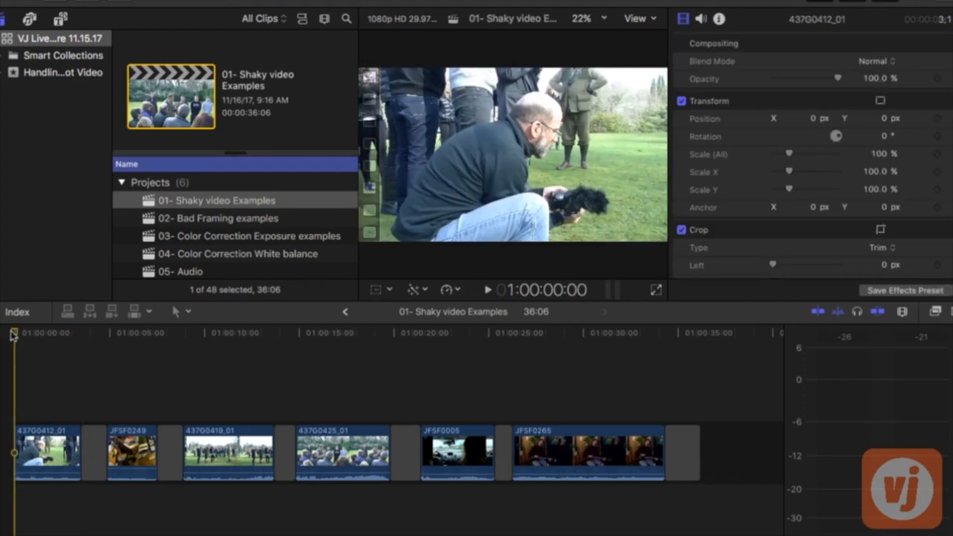
key("space")
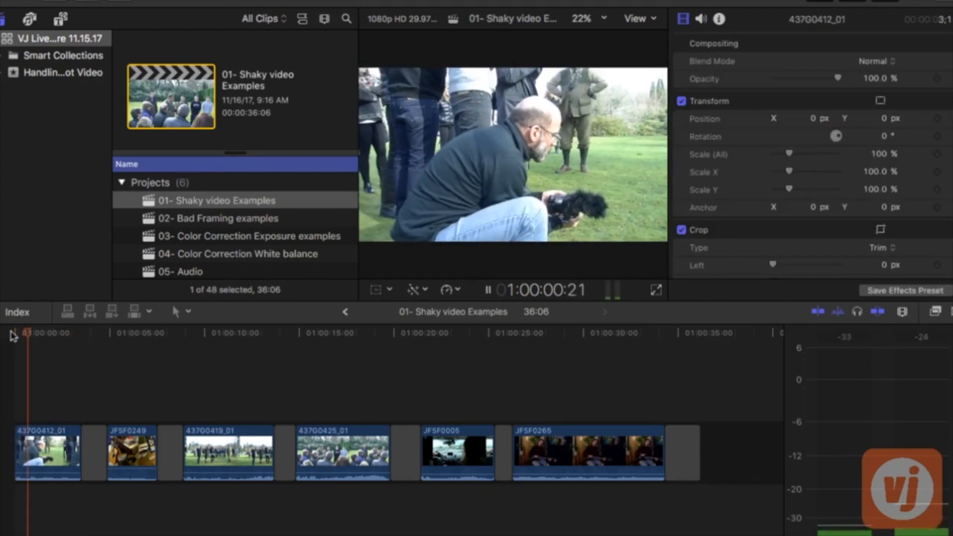
left_click(14, 335)
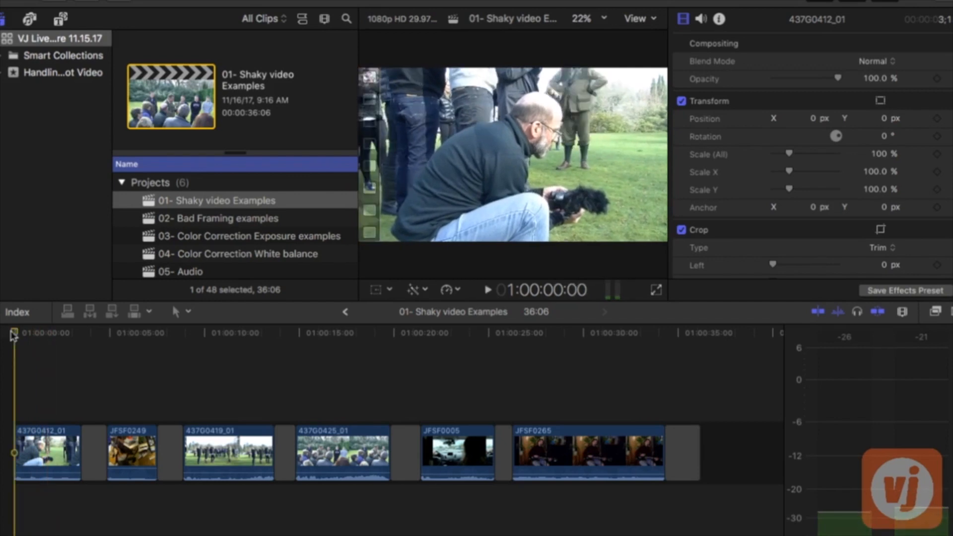
key("space")
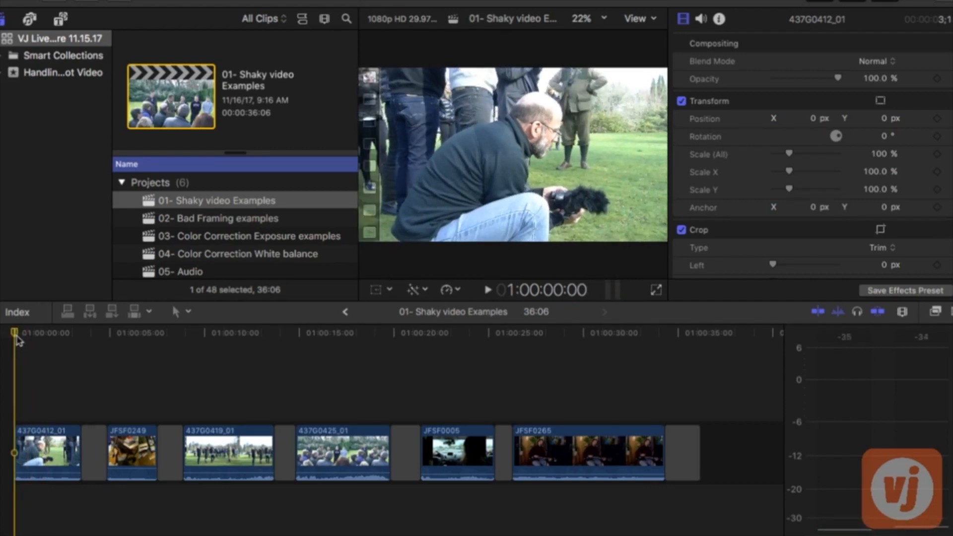
key("space")
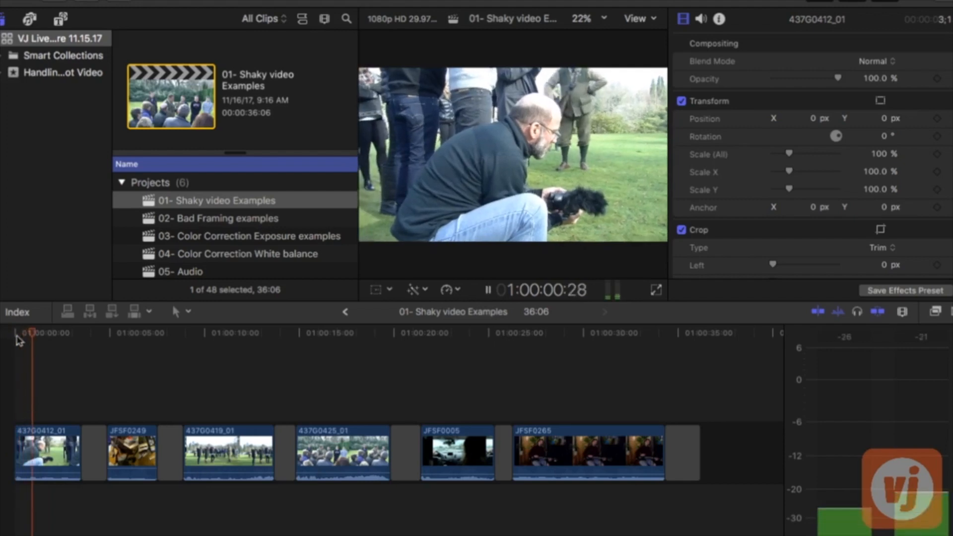
key("space")
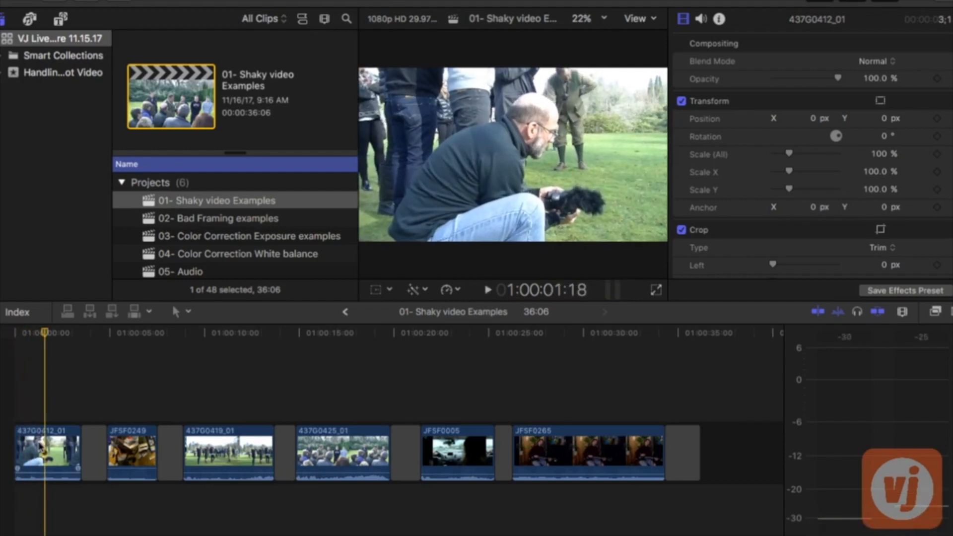
Step: Enable Stabilization on the first clip, 437G0412_01, toggling it off and on to compare the framing
left_click(40, 445)
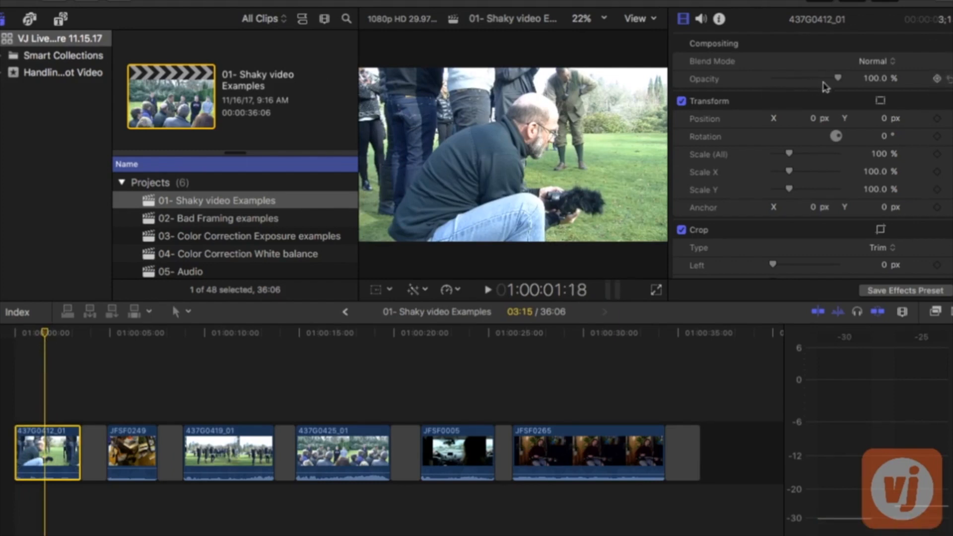
scroll(822, 89, "down", 3)
scroll(822, 89, "down", 10)
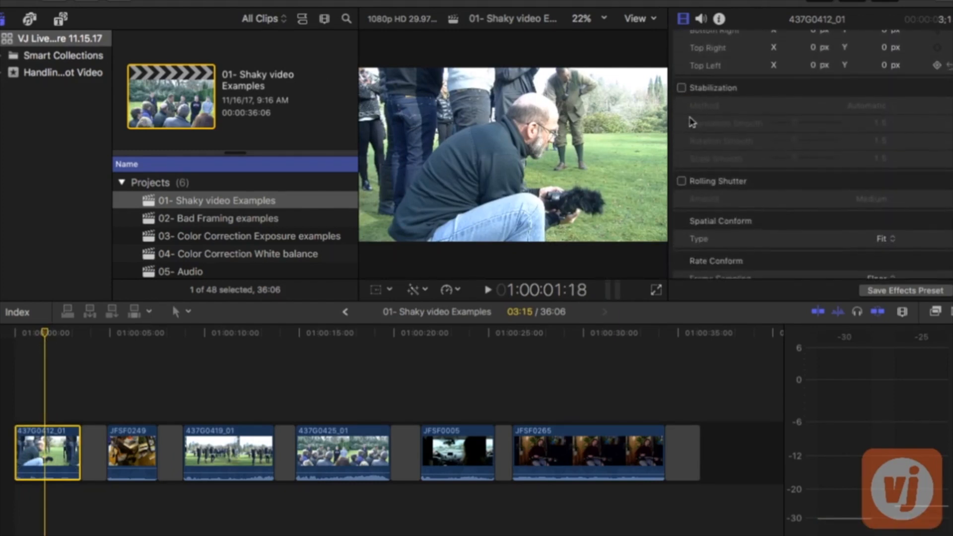
left_click(682, 87)
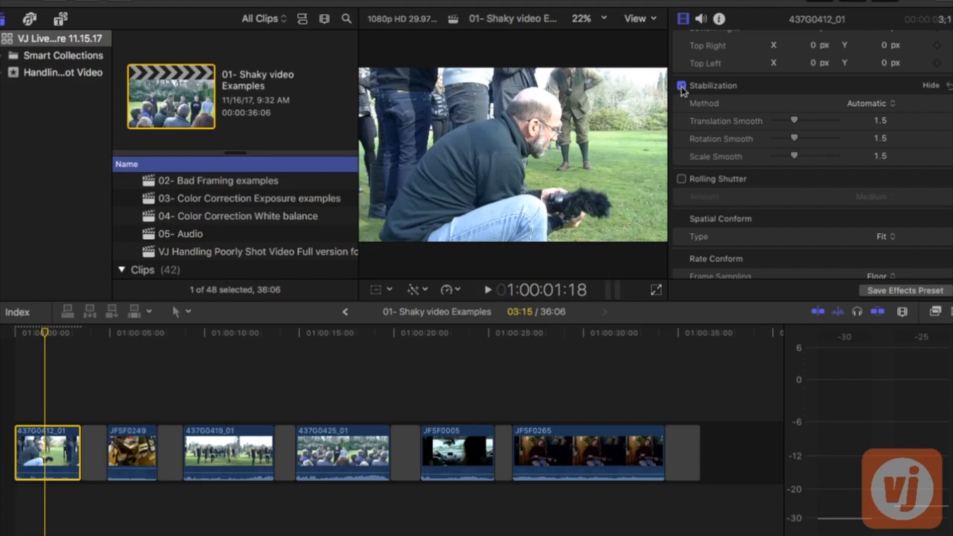
left_click(682, 87)
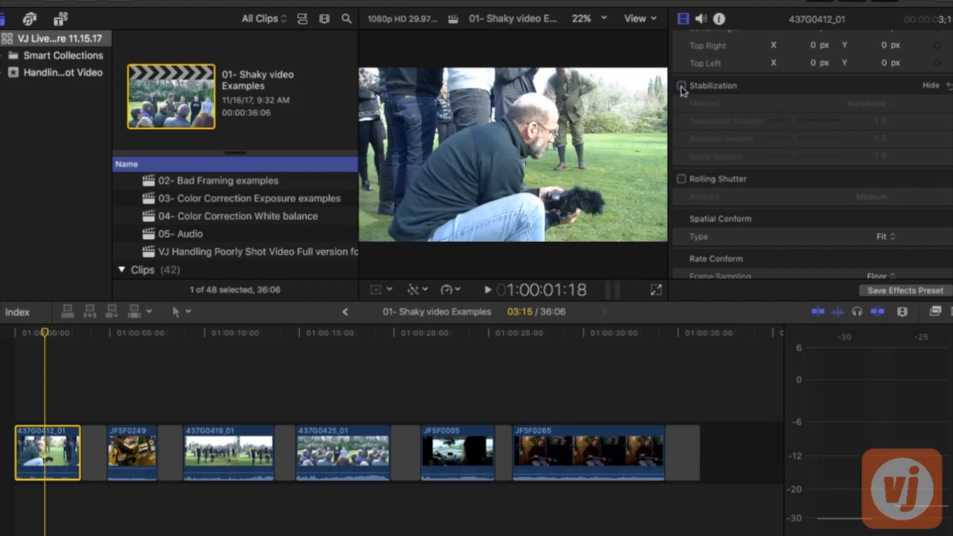
left_click(682, 87)
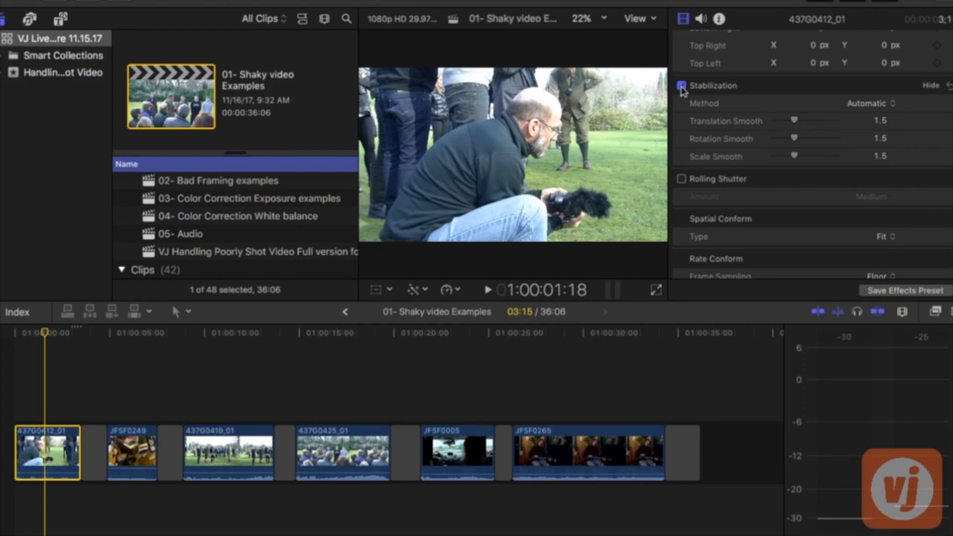
Step: Replay the stabilized first clip from the beginning of the timeline to check its steadiness
left_click(13, 338)
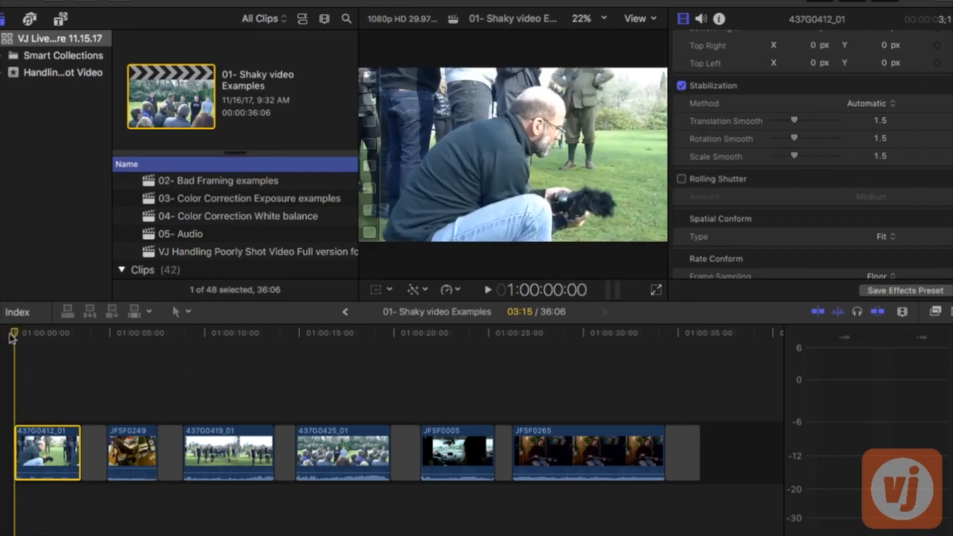
key("space")
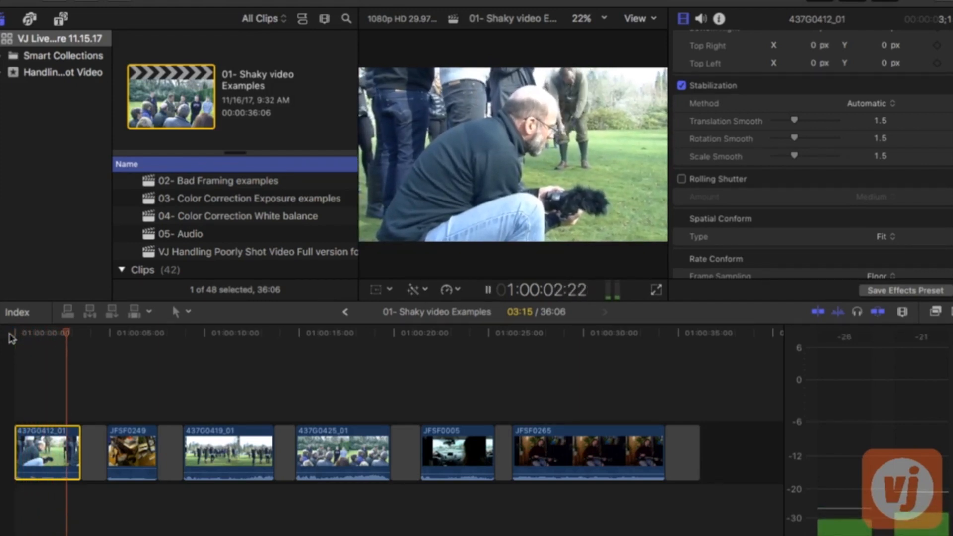
key("space")
left_click(13, 339)
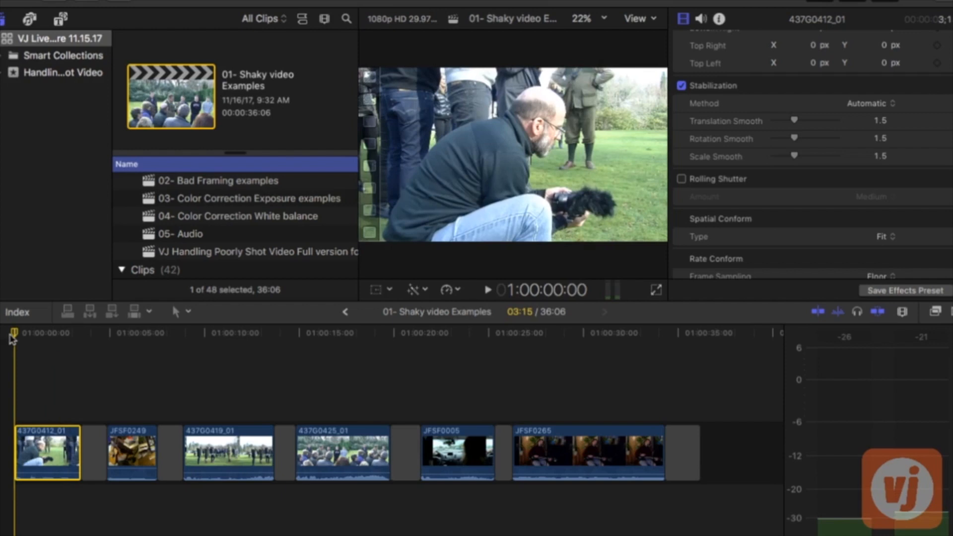
key("space")
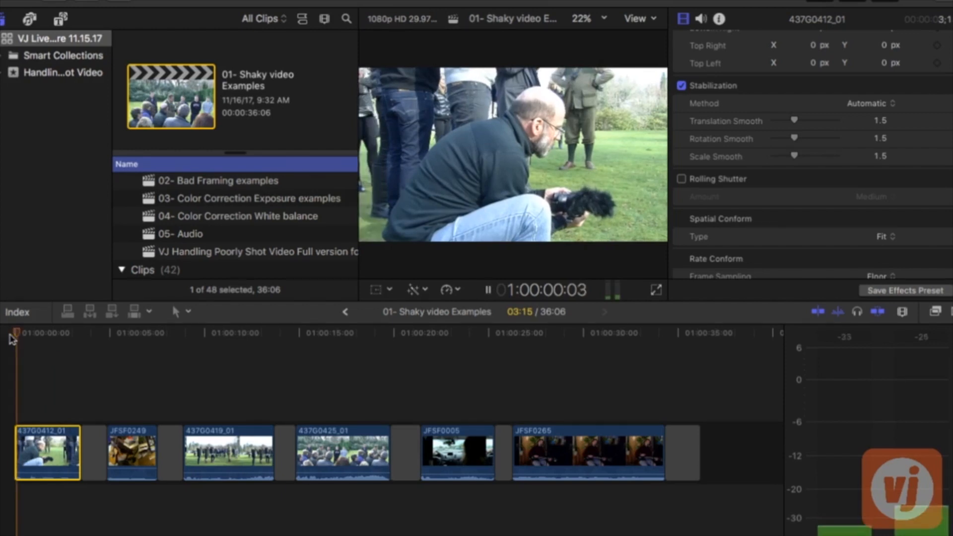
key("space")
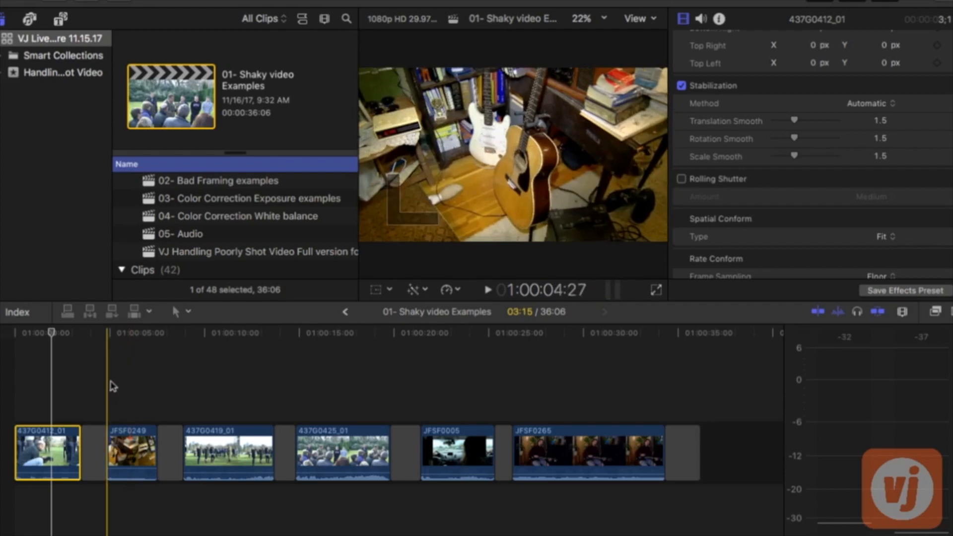
Step: Play the second clip, the guitars shot JFSF0249, from its start to examine its camera shake
left_click(110, 342)
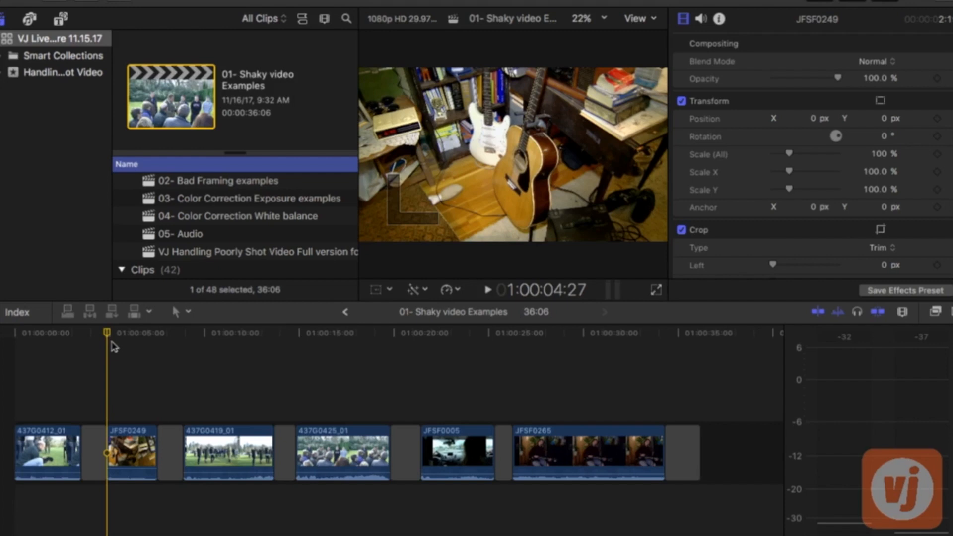
key("space")
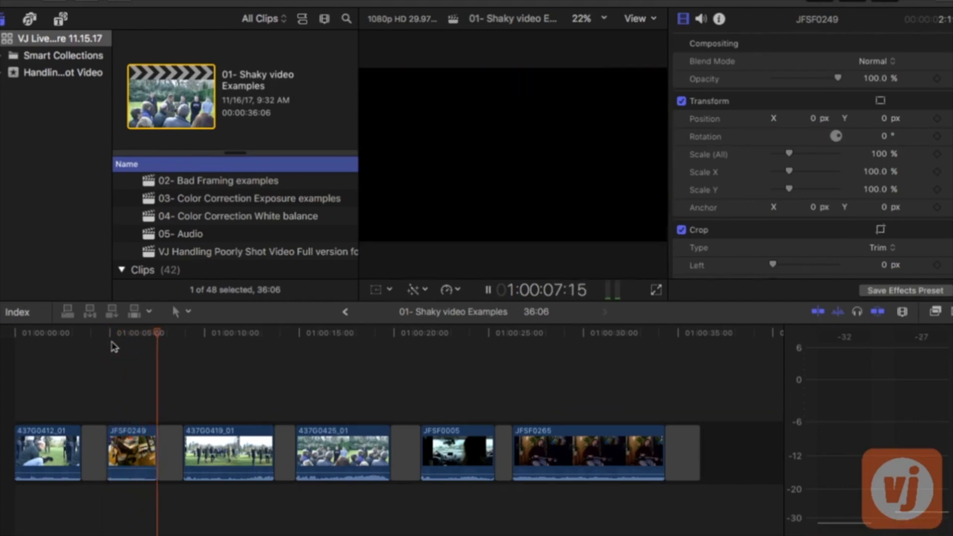
key("space")
key("space")
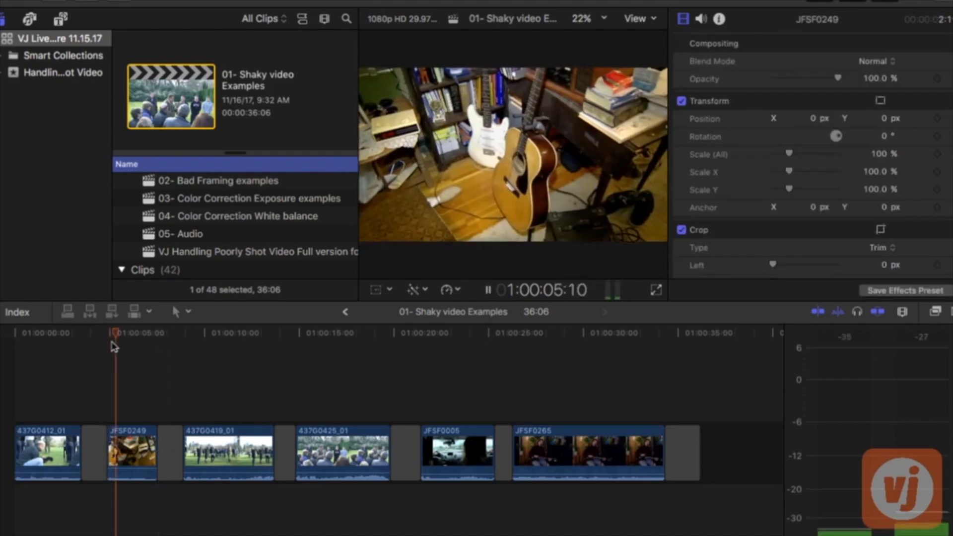
key("space")
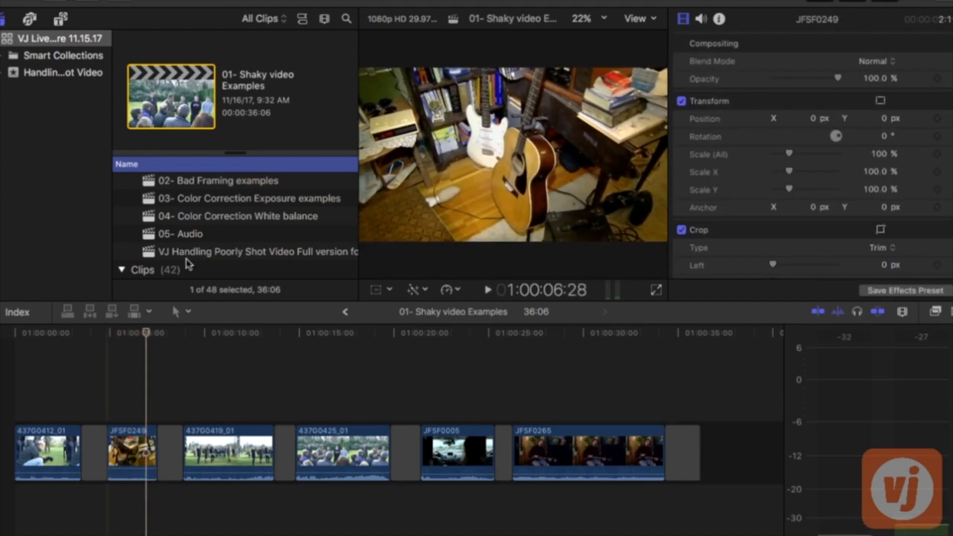
Step: Enable Stabilization on the second clip, JFSF0249
left_click(144, 452)
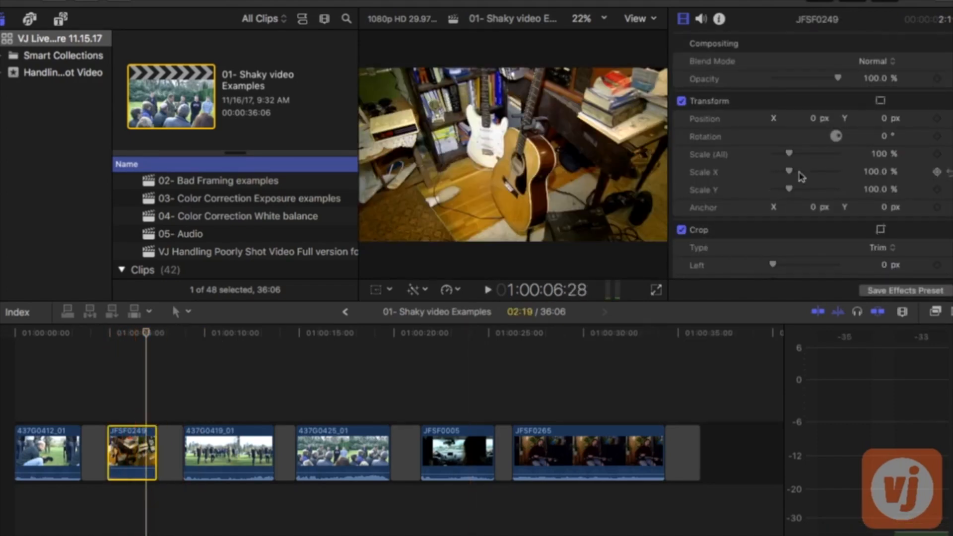
scroll(681, 194, "down", 5)
left_click(681, 178)
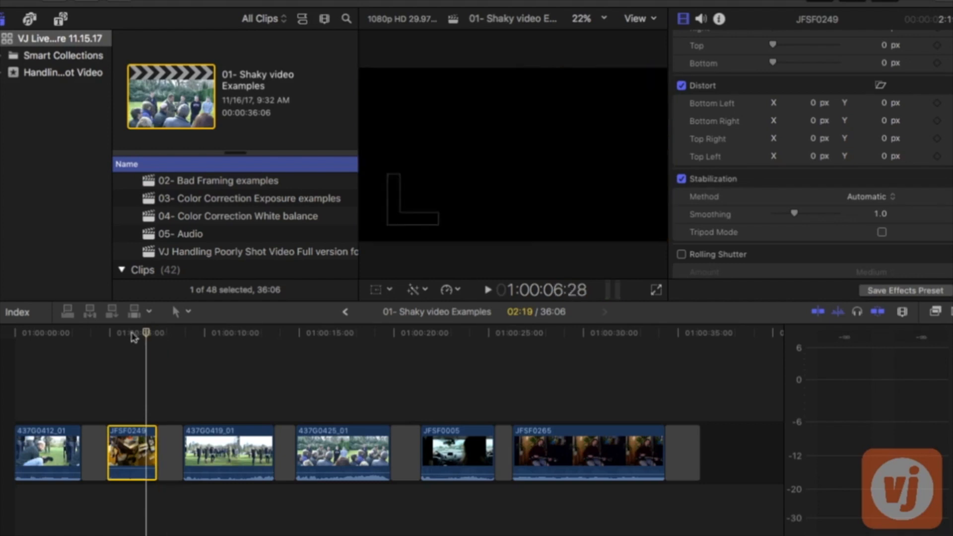
Step: Play the stabilized guitars clip from its start twice to check how steady it is
left_click(115, 335)
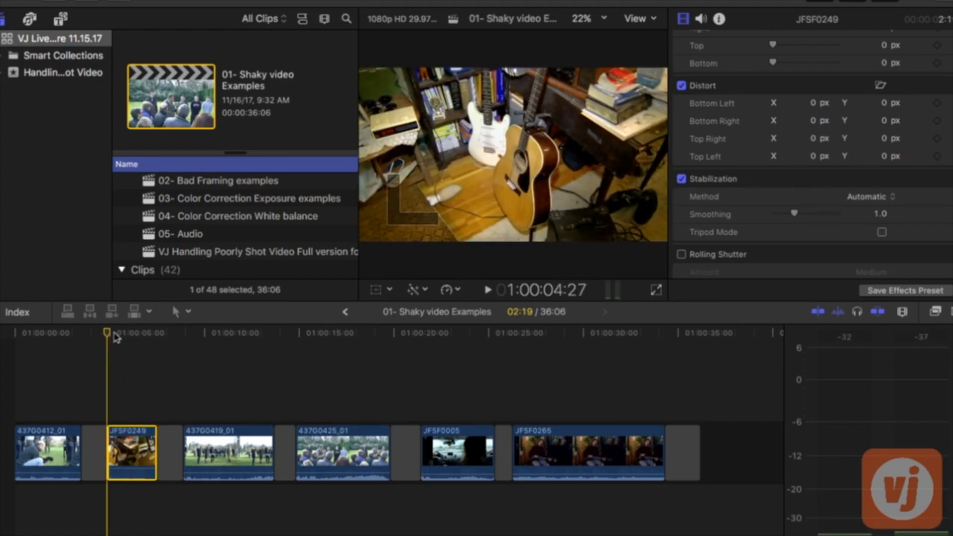
key("space")
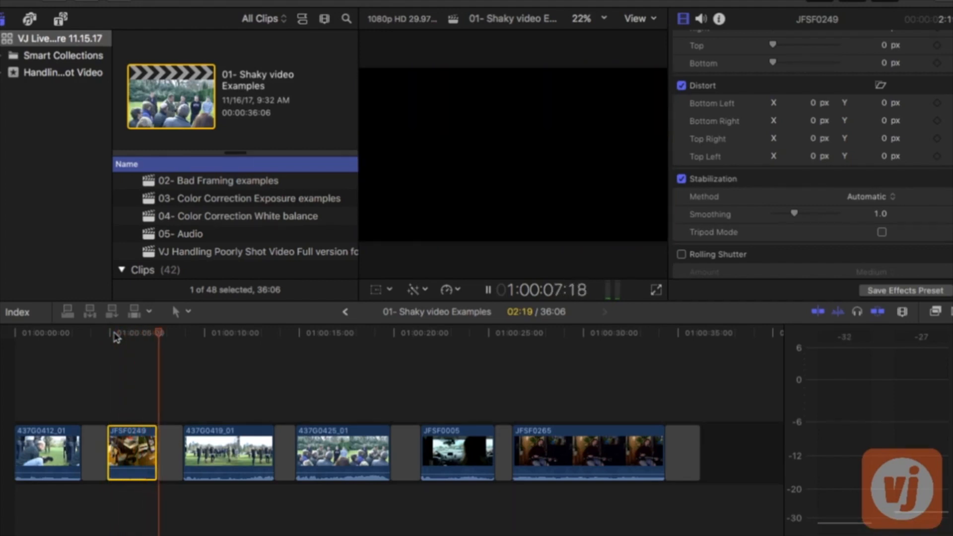
key("space")
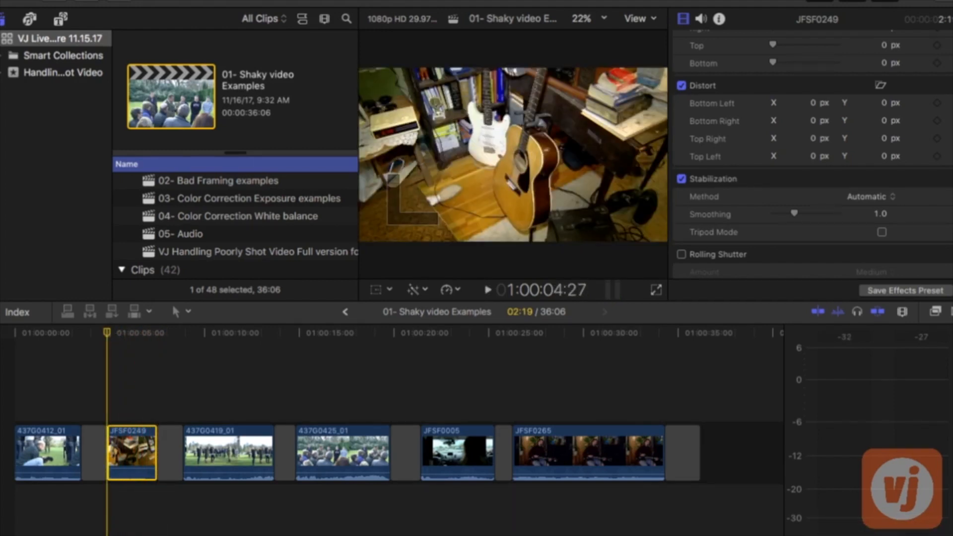
key("space")
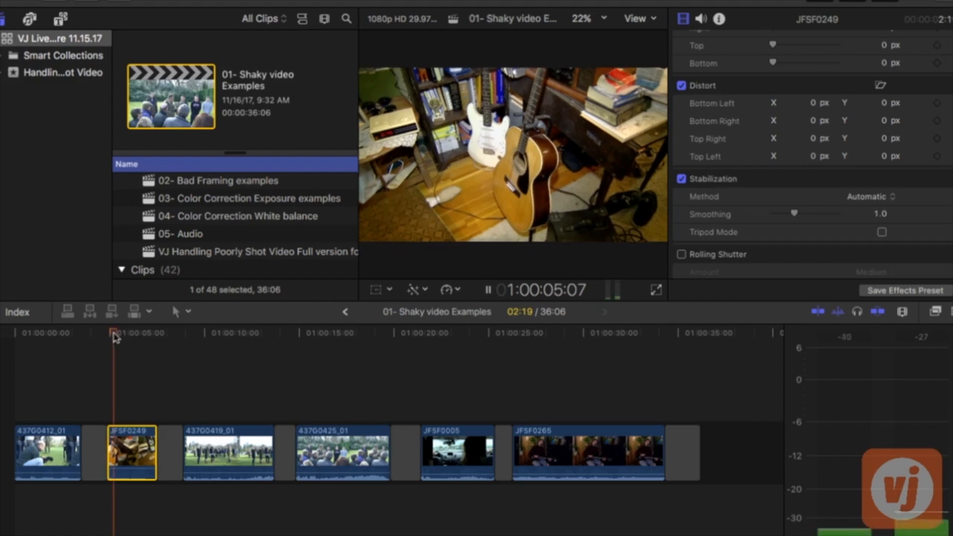
key("space")
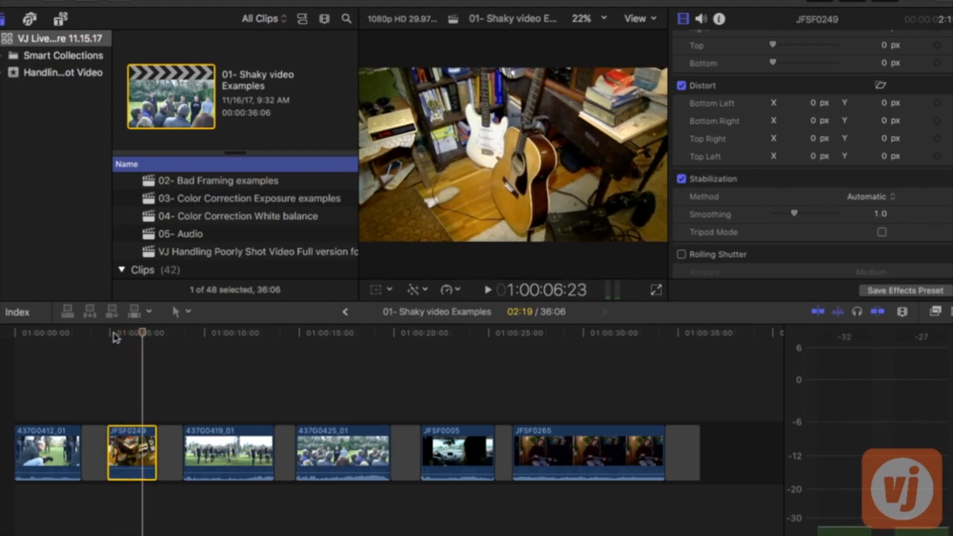
Step: Compare playback of the guitars clip with Stabilization turned off and with it turned back on
left_click(111, 336)
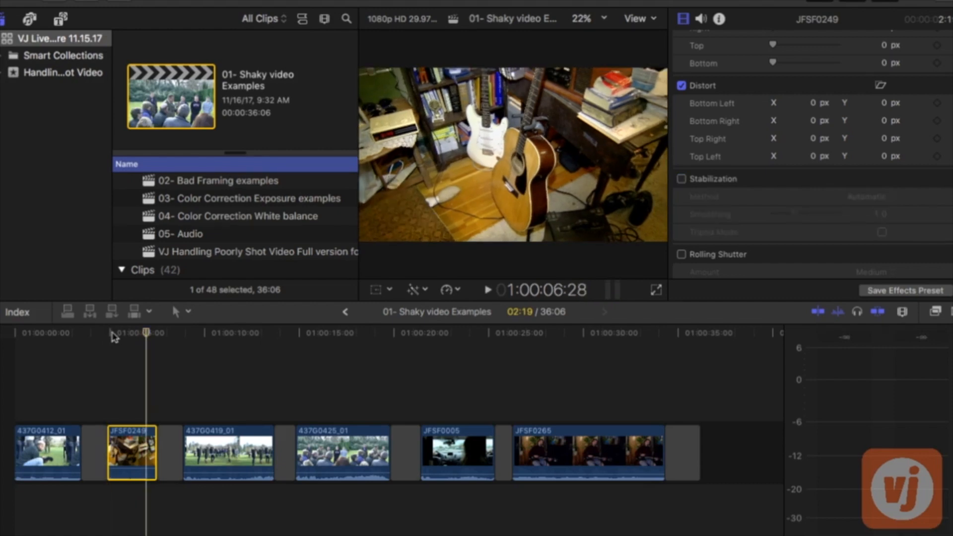
left_click(113, 336)
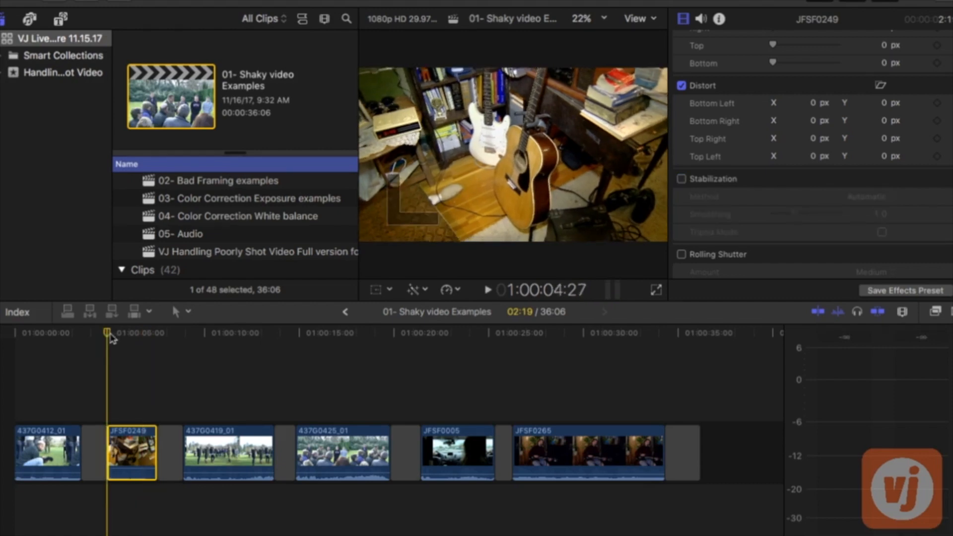
key("space")
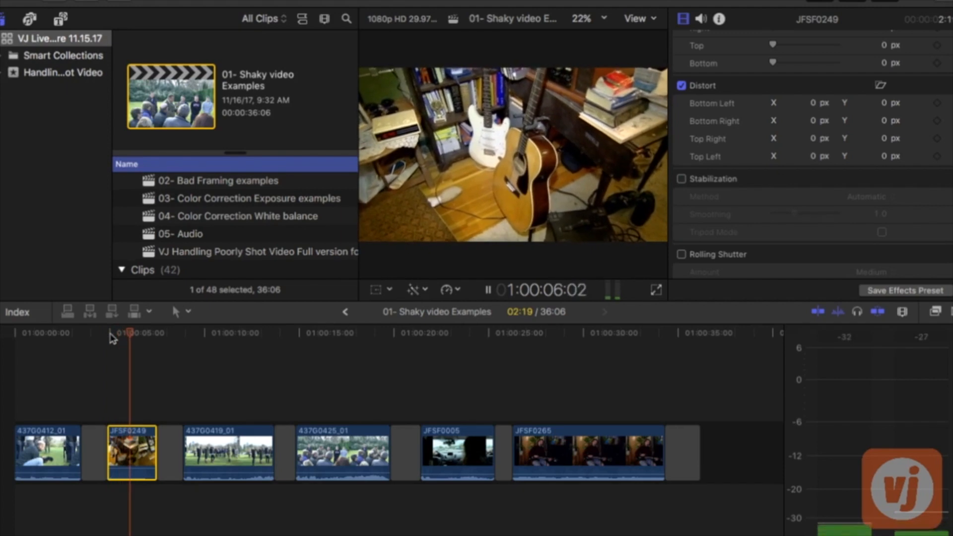
key("space")
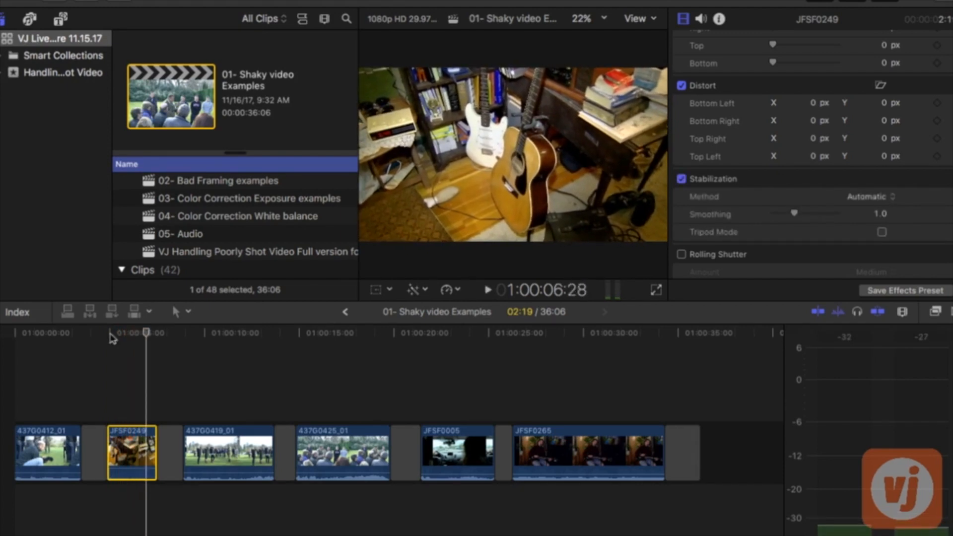
left_click(110, 334)
key("space")
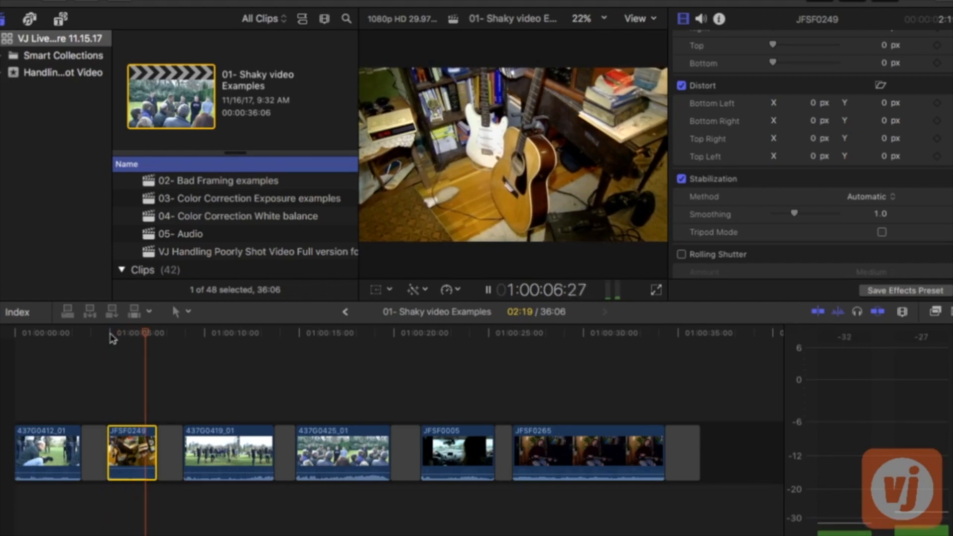
key("space")
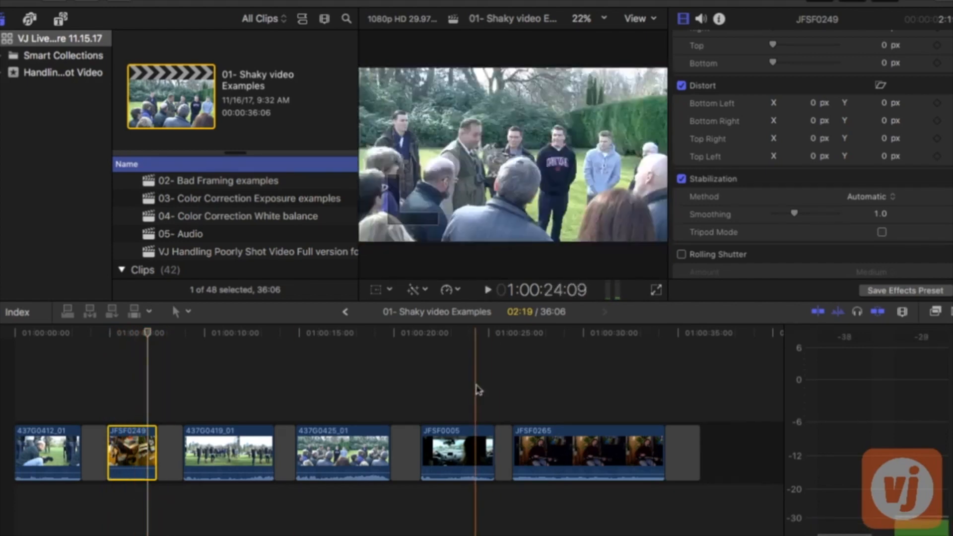
Step: Play the unstabilized driving clip, JFSF0005, from its start several times to examine its camera shake
left_click(426, 337)
key("space")
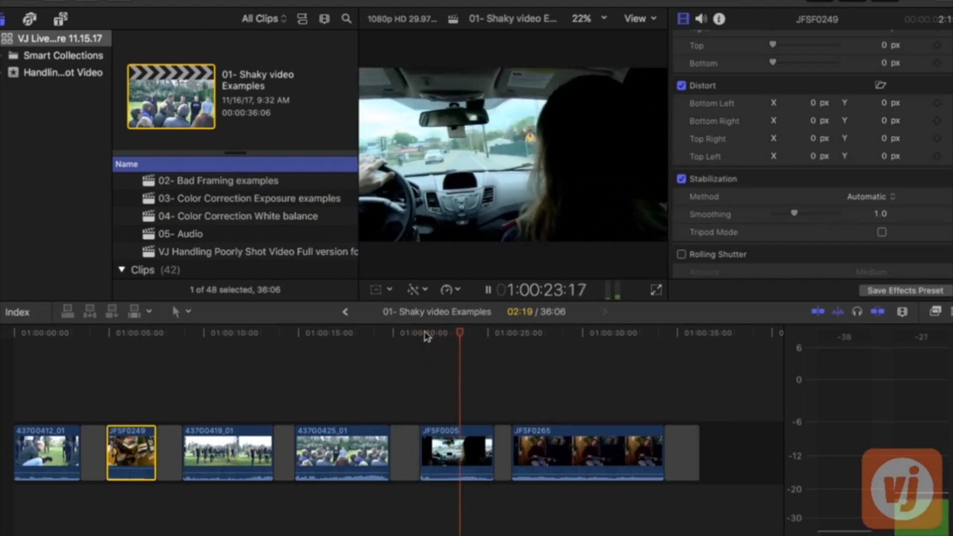
key("space")
left_click(425, 336)
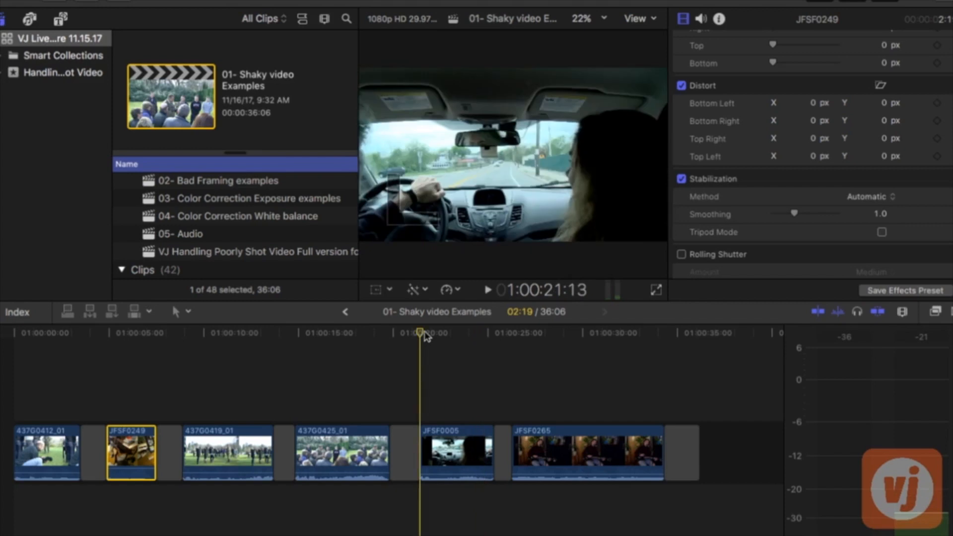
key("space")
key("space")
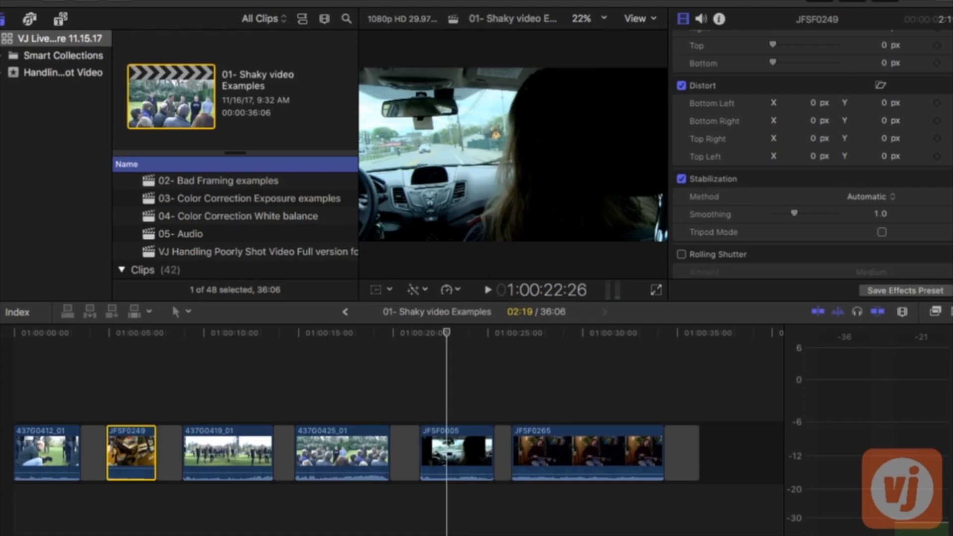
left_click(423, 333)
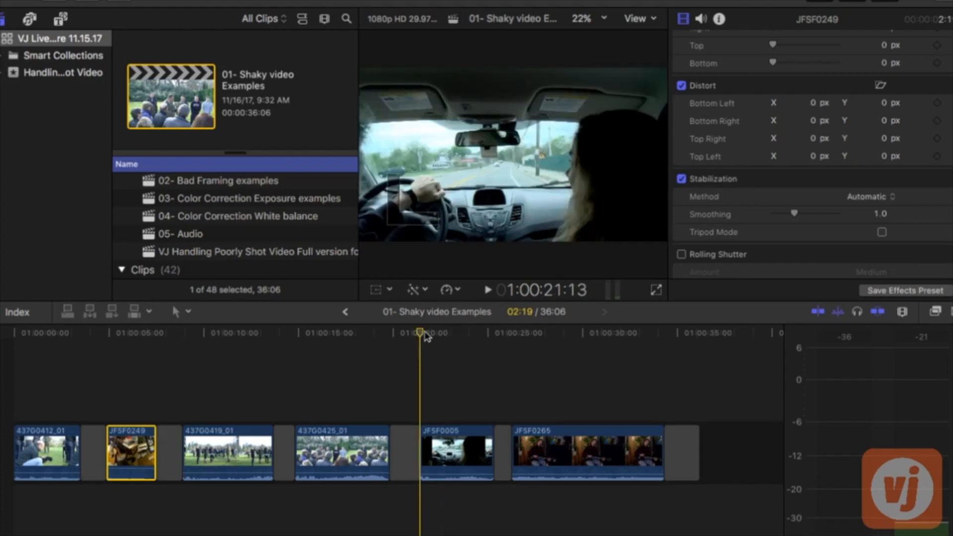
key("space")
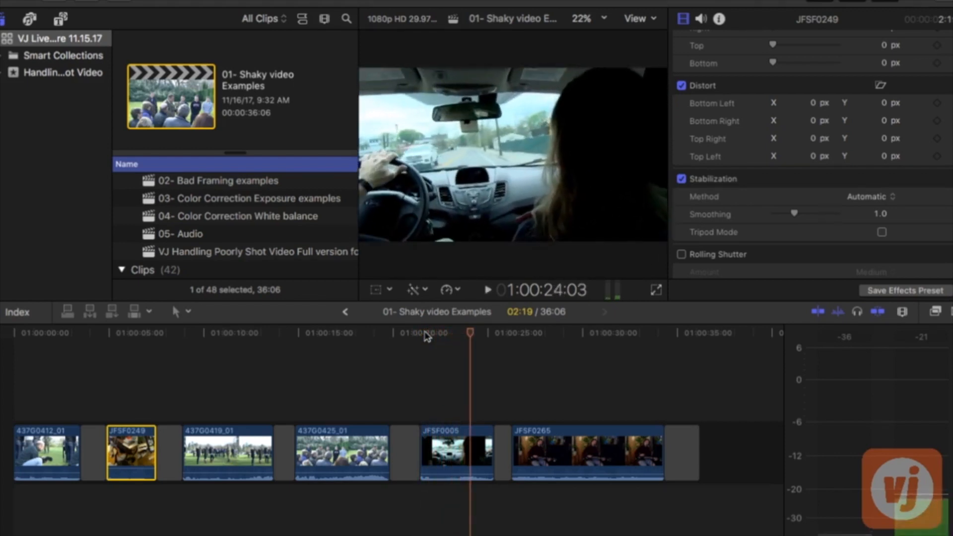
key("space")
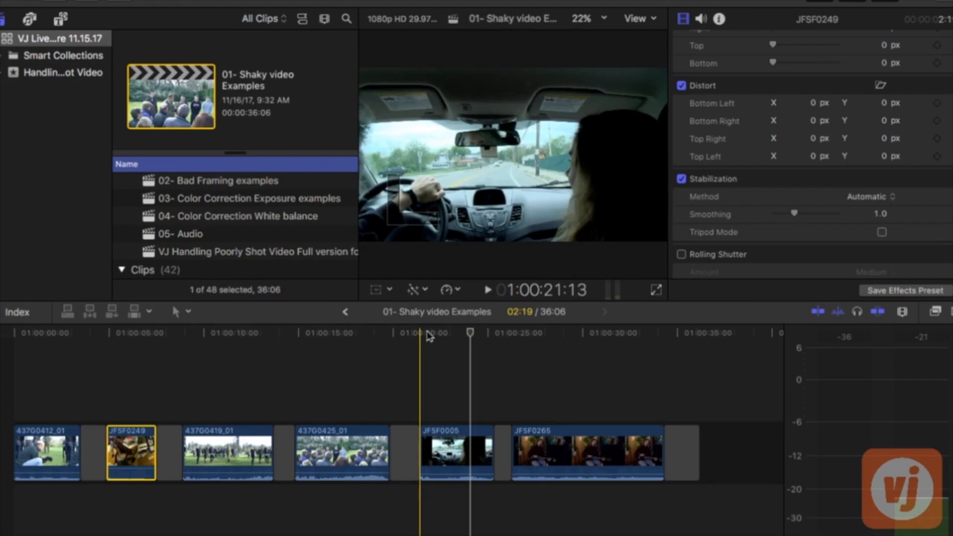
Step: Enable Stabilization on the driving clip JFSF0005, toggling it off and on to compare the frame about halfway through
left_click(450, 437)
left_click(446, 333)
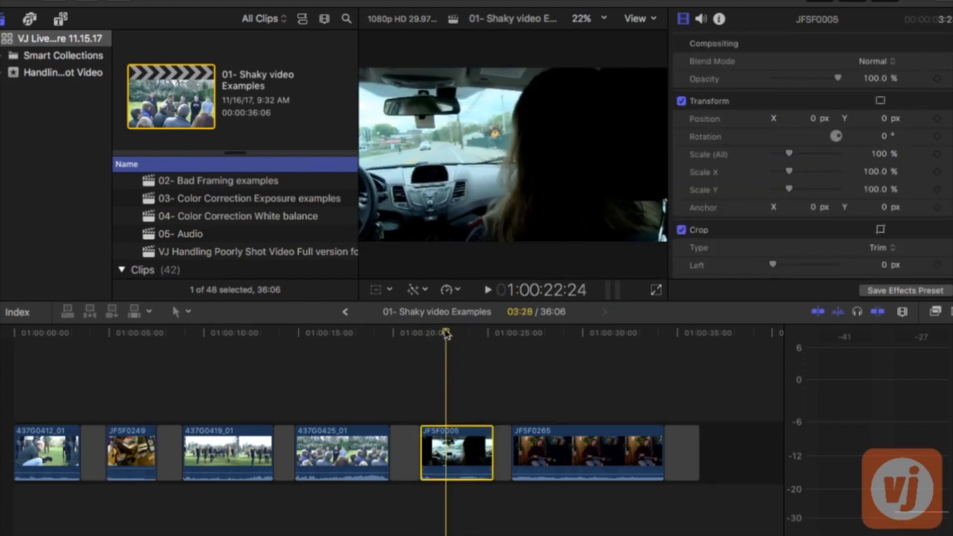
scroll(777, 165, "down", 10)
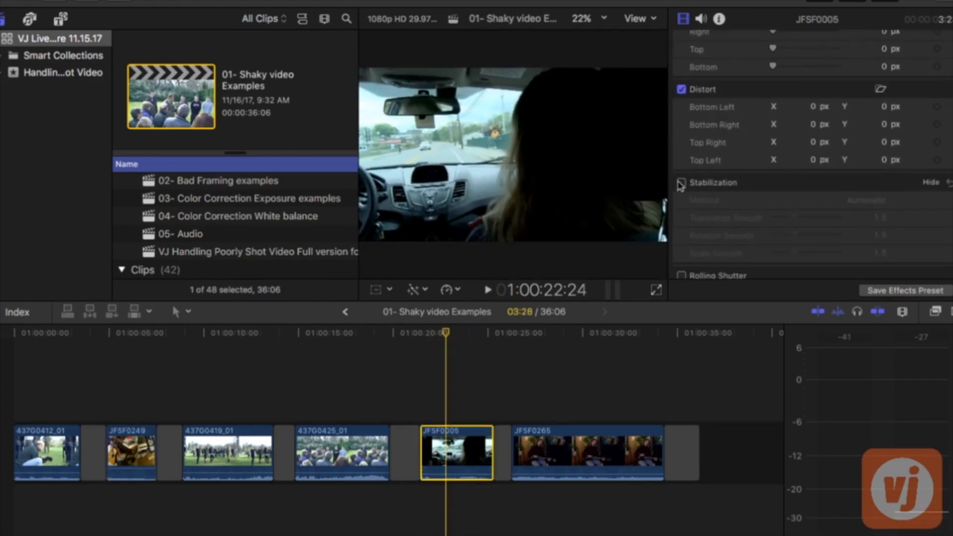
left_click(683, 183)
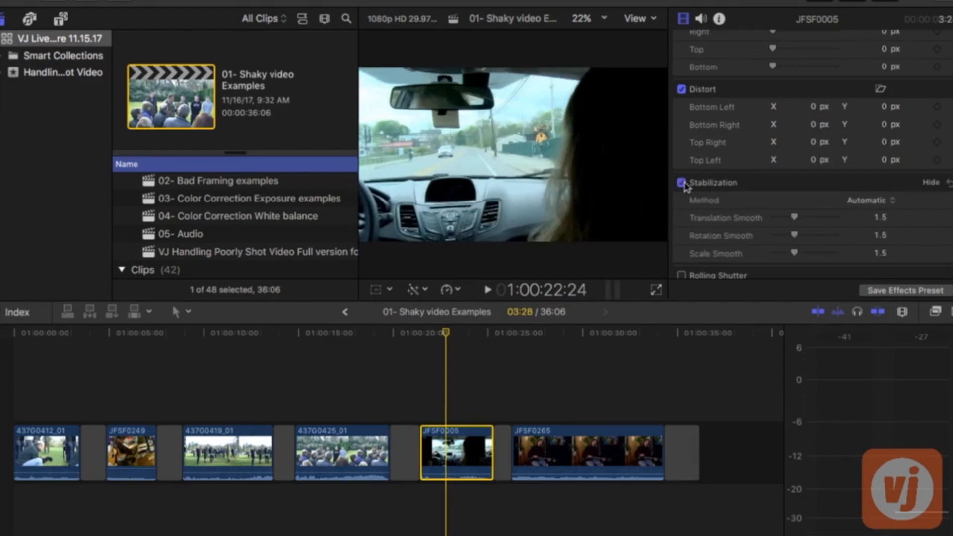
left_click(683, 183)
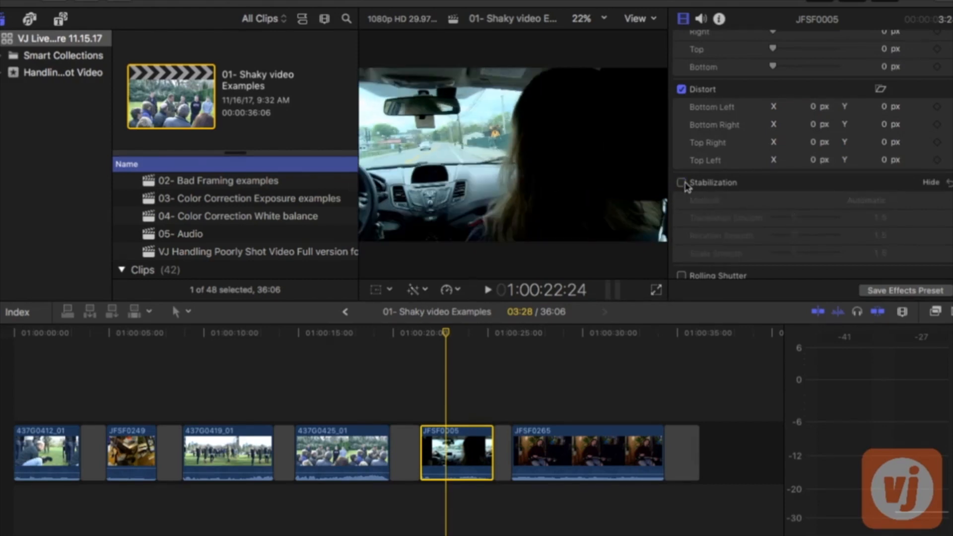
left_click(684, 183)
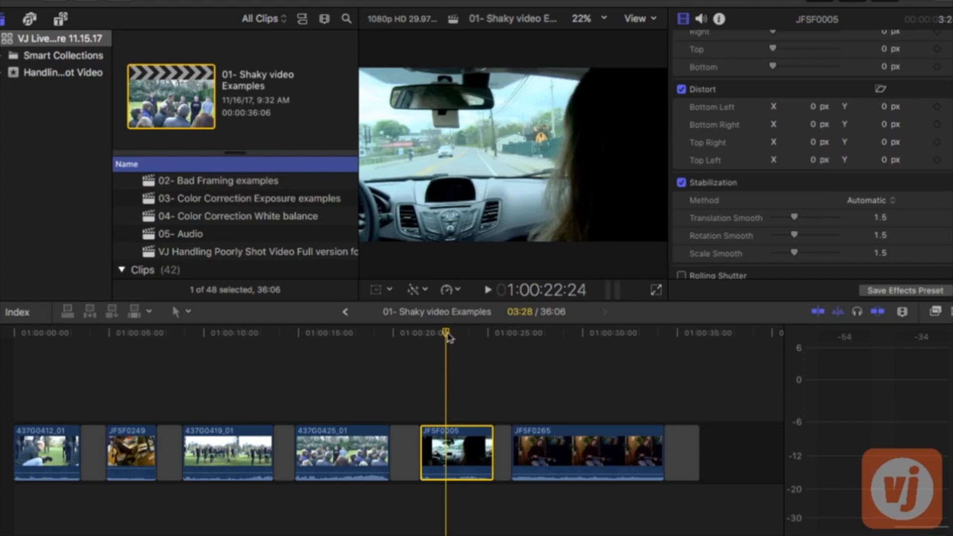
Step: Play the stabilized driving clip from its start twice to check how steady it is
left_click_drag(447, 334, 424, 339)
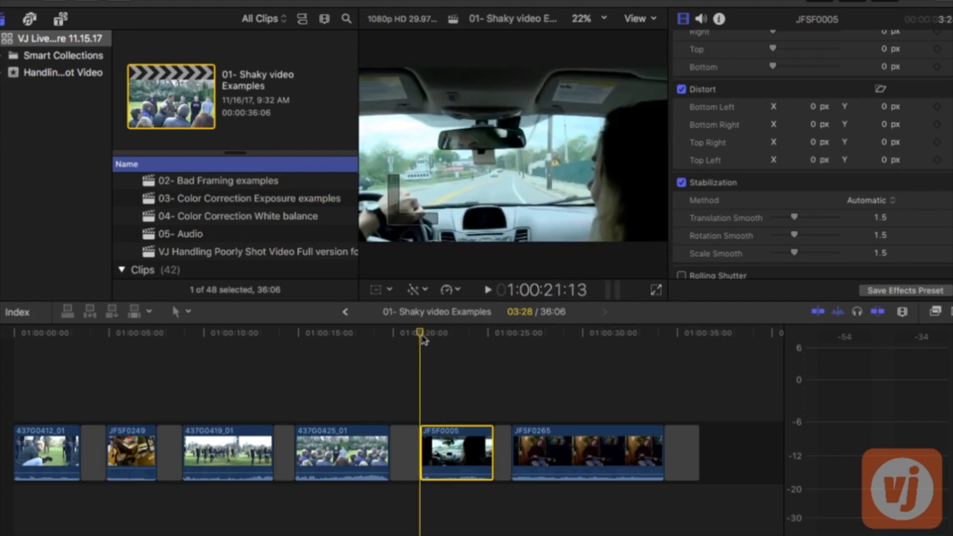
key("space")
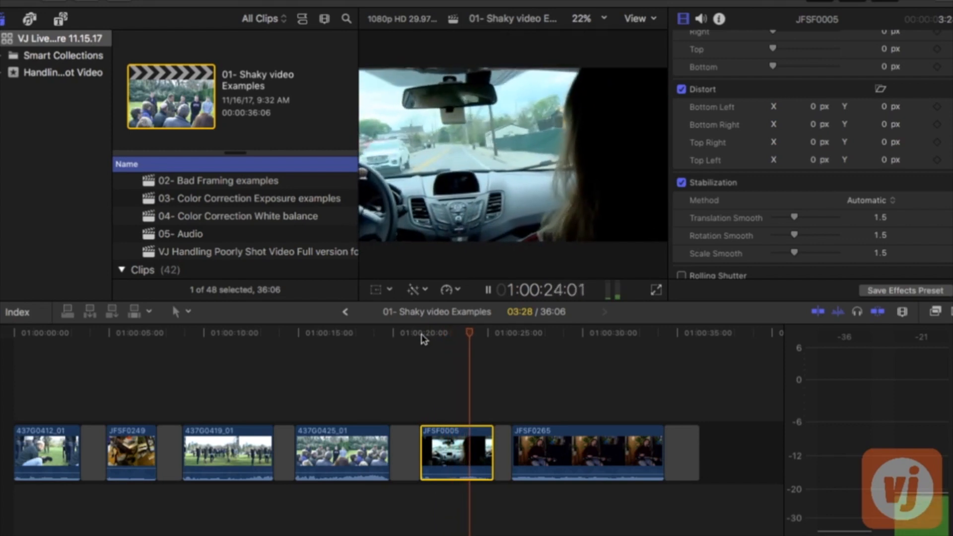
key("space")
left_click(424, 338)
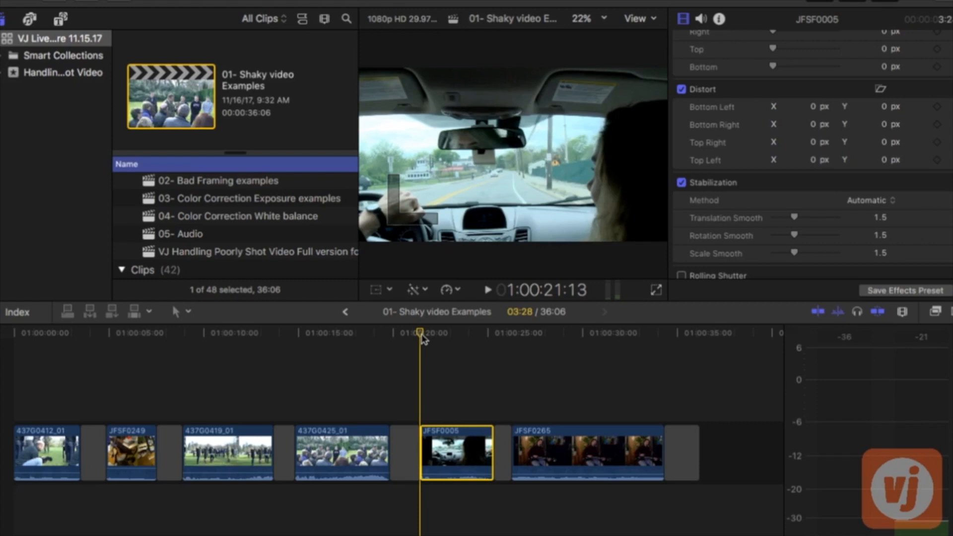
key("space")
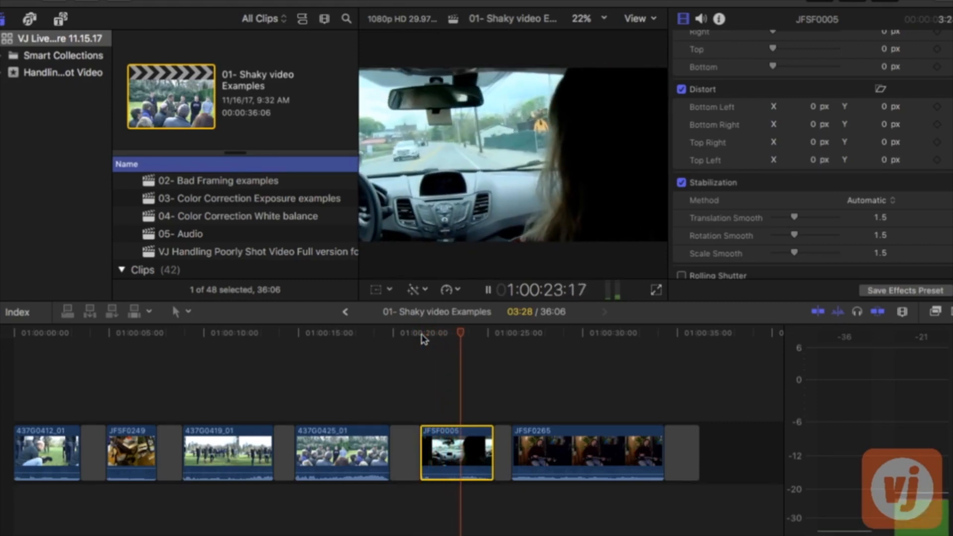
key("space")
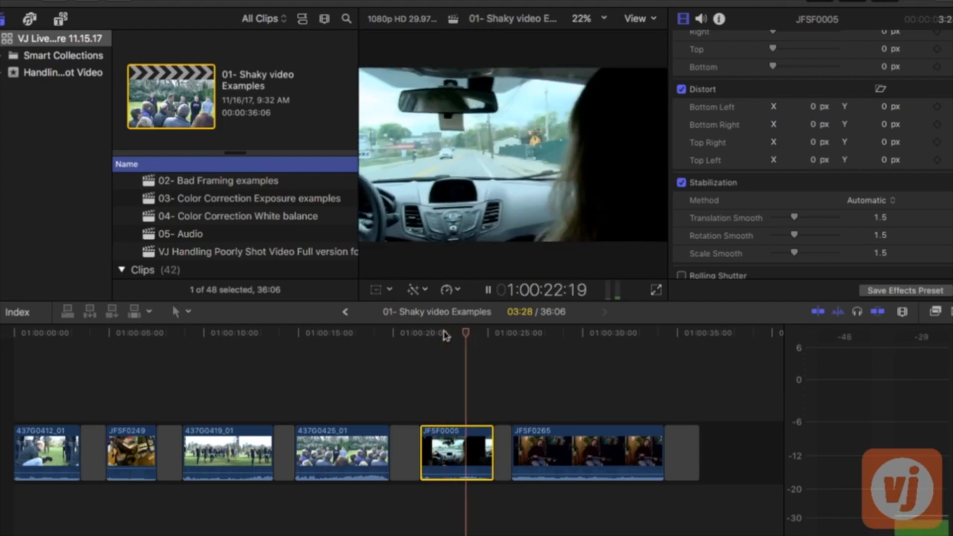
Step: Replay the middle of the stabilized driving clip and inspect a frame near its end for remaining movement
left_click(444, 334)
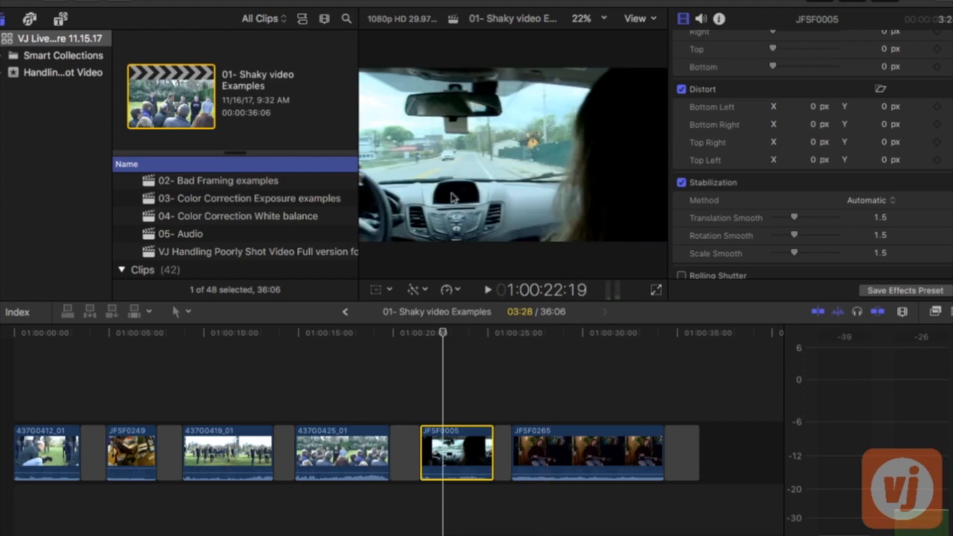
key("space")
key("space")
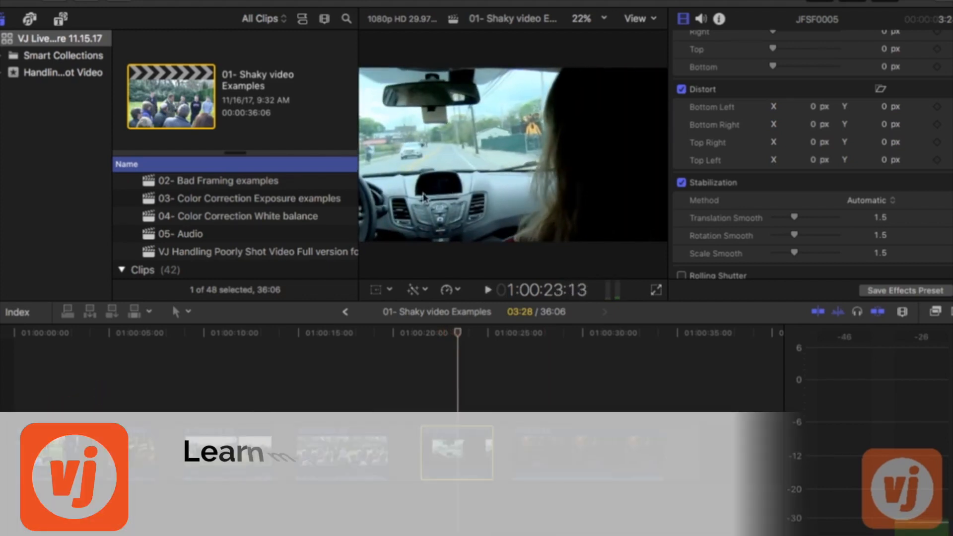
left_click(471, 338)
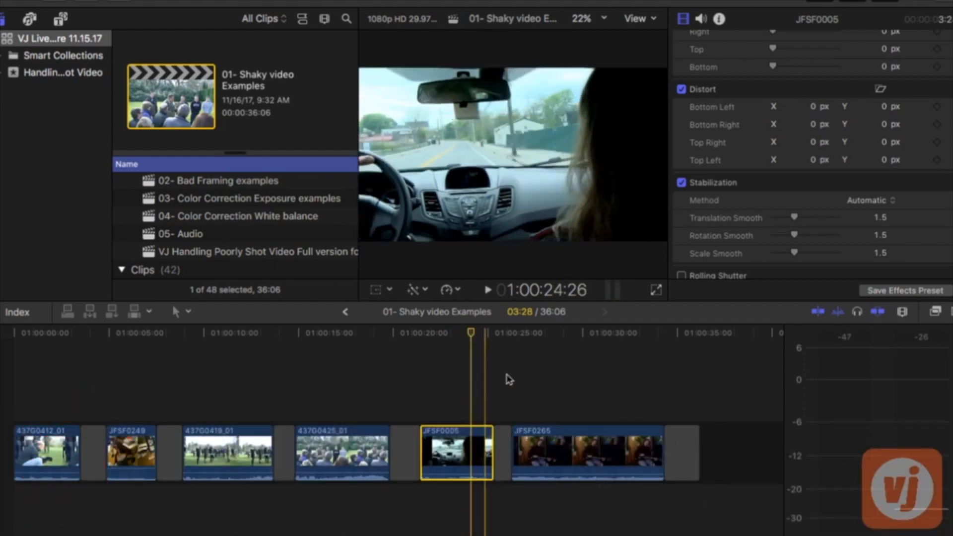
Step: Select the singer clip JFSF0265 and play it from its start and from its middle to examine its shake
left_click(555, 449)
left_click(560, 339)
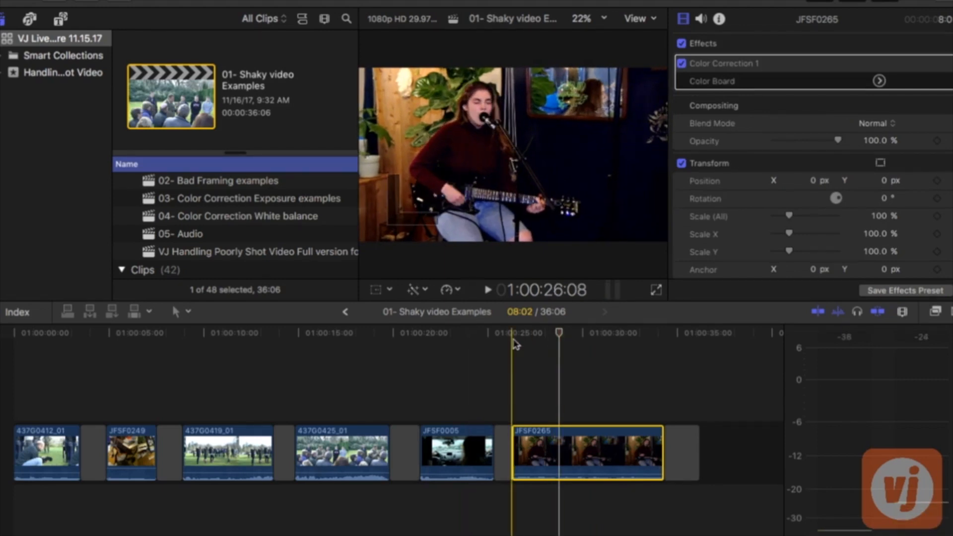
key("space")
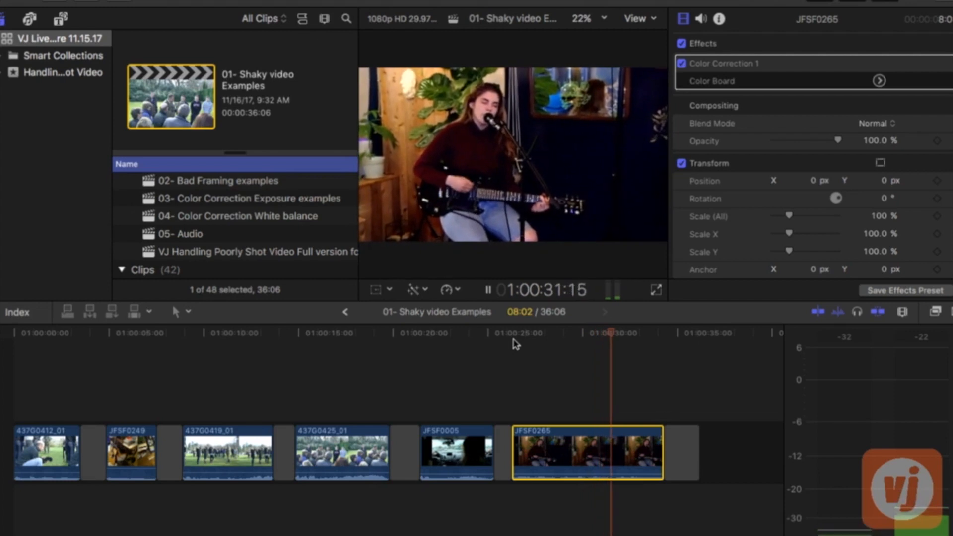
left_click(561, 333)
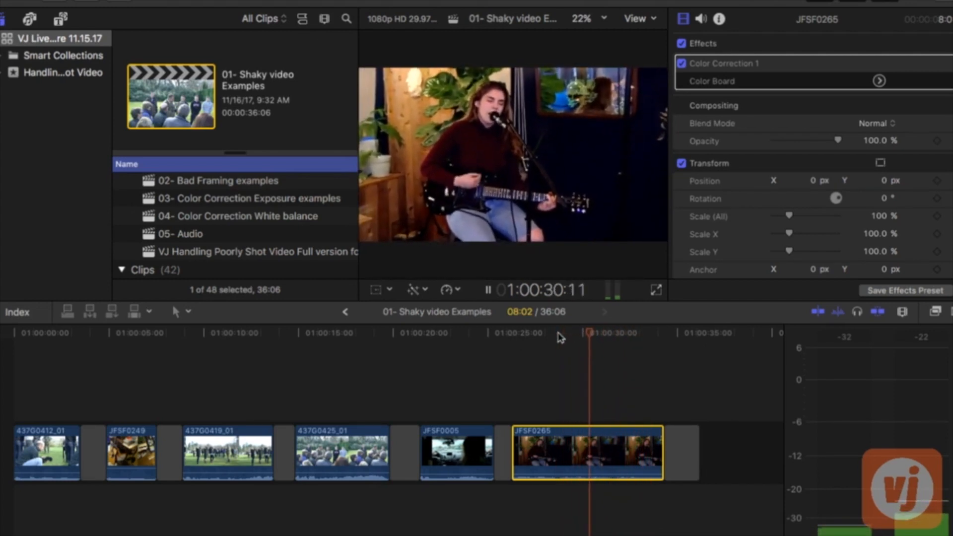
left_click(558, 334)
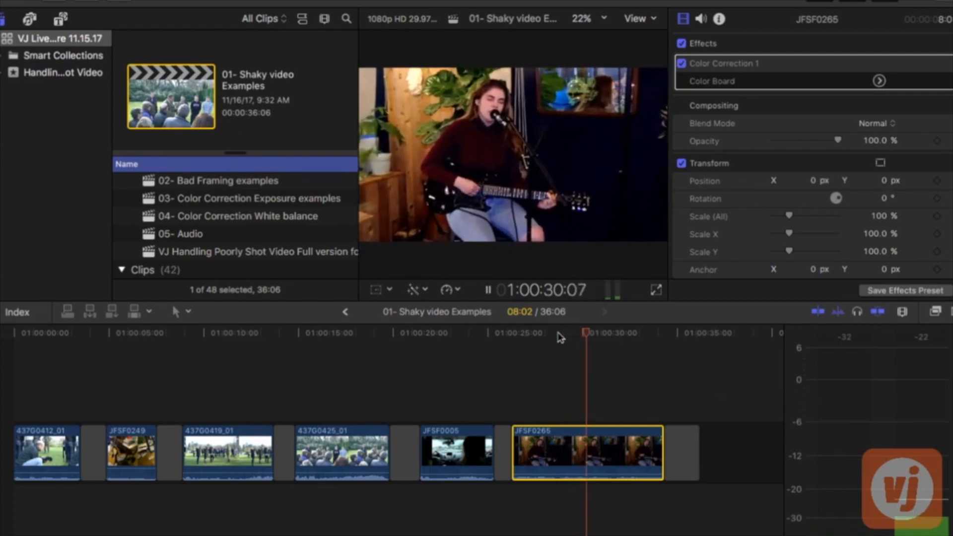
key("space")
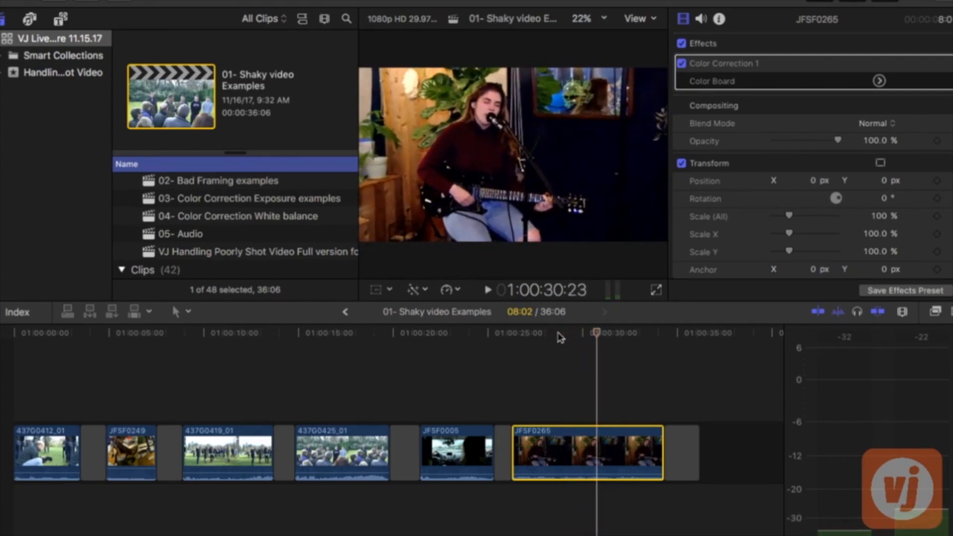
Step: Enable Stabilization on the singer clip JFSF0265
left_click(568, 343)
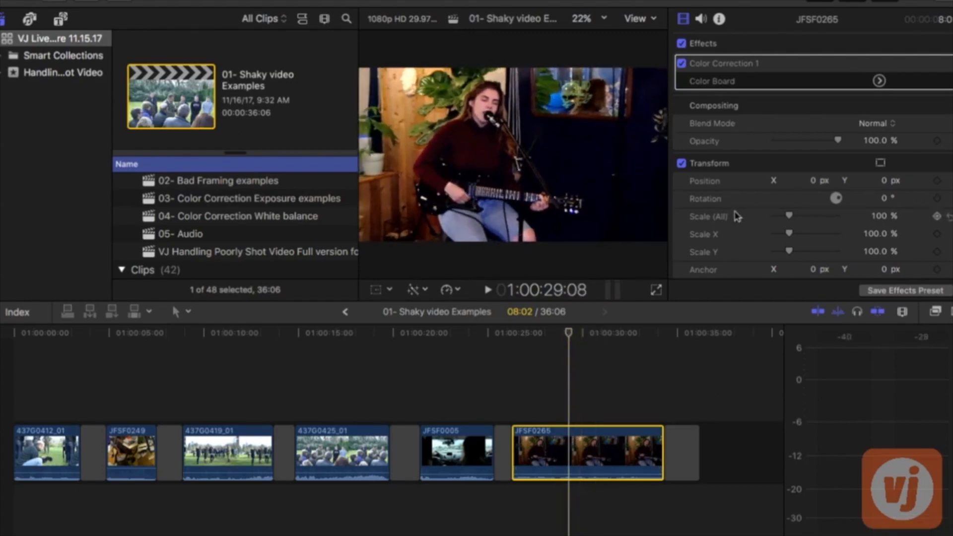
scroll(738, 216, "down", 10)
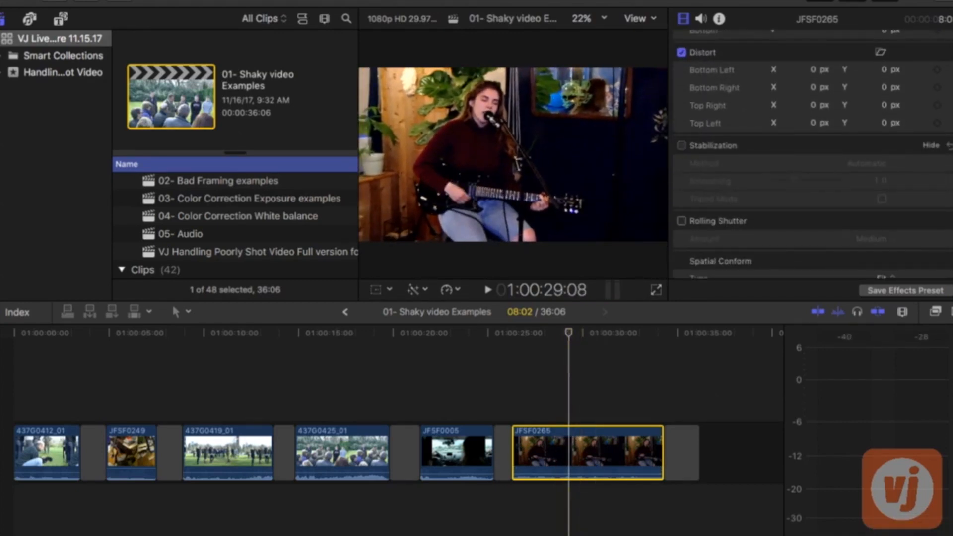
left_click(681, 146)
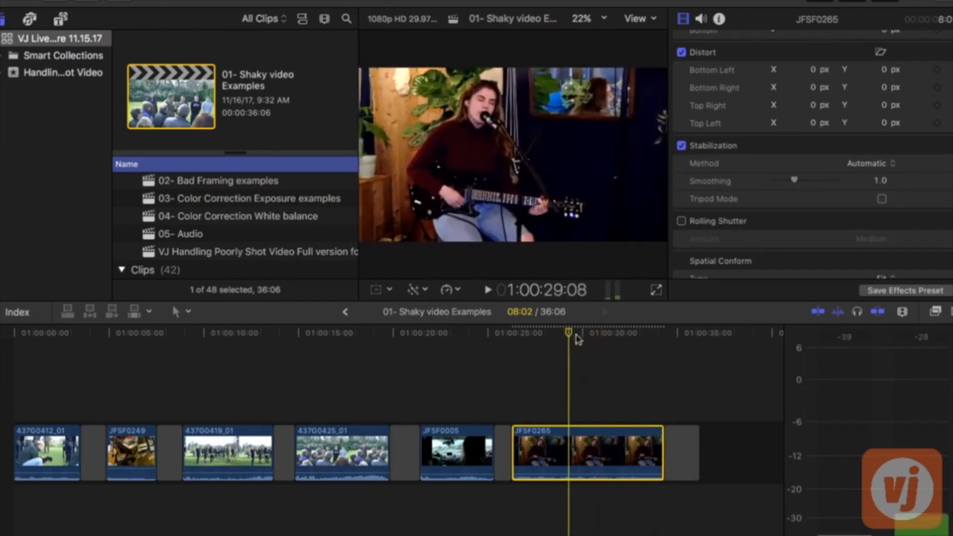
Step: Play the stabilized singer clip from its start and replay its middle section to check how steady it is
left_click_drag(571, 332, 517, 343)
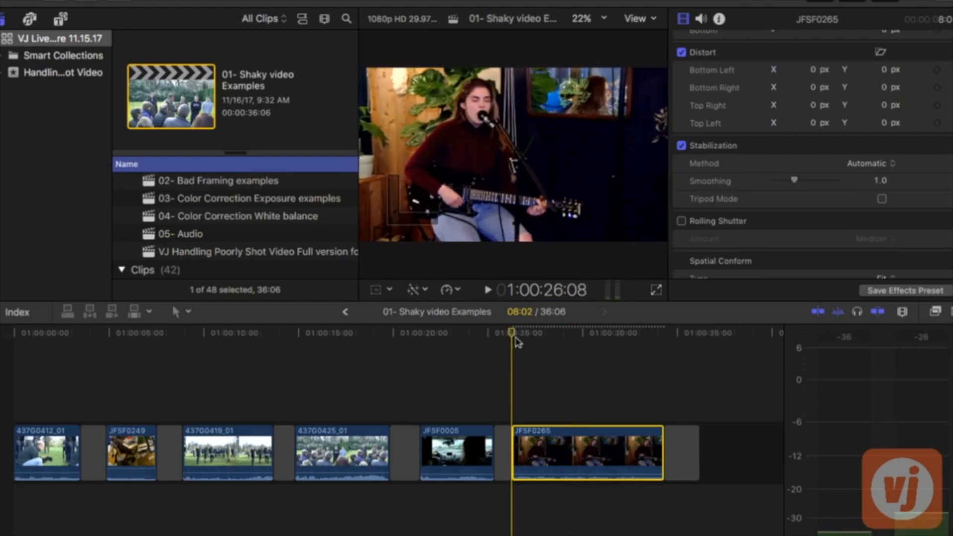
key("space")
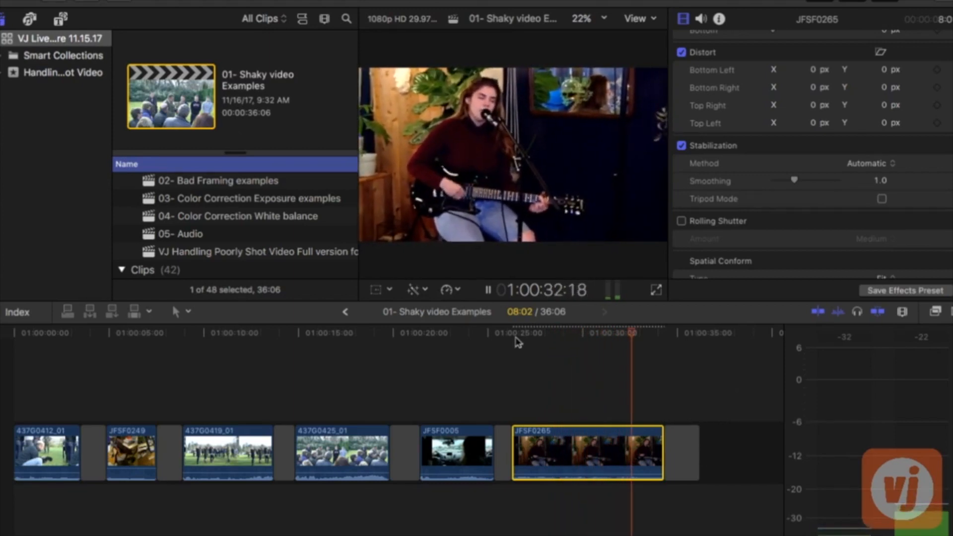
key("space")
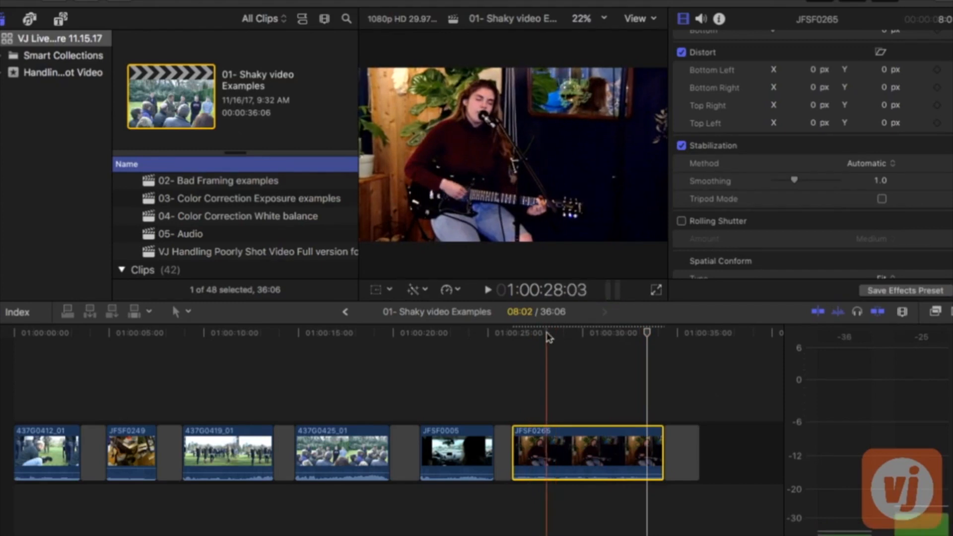
left_click(546, 334)
key("space")
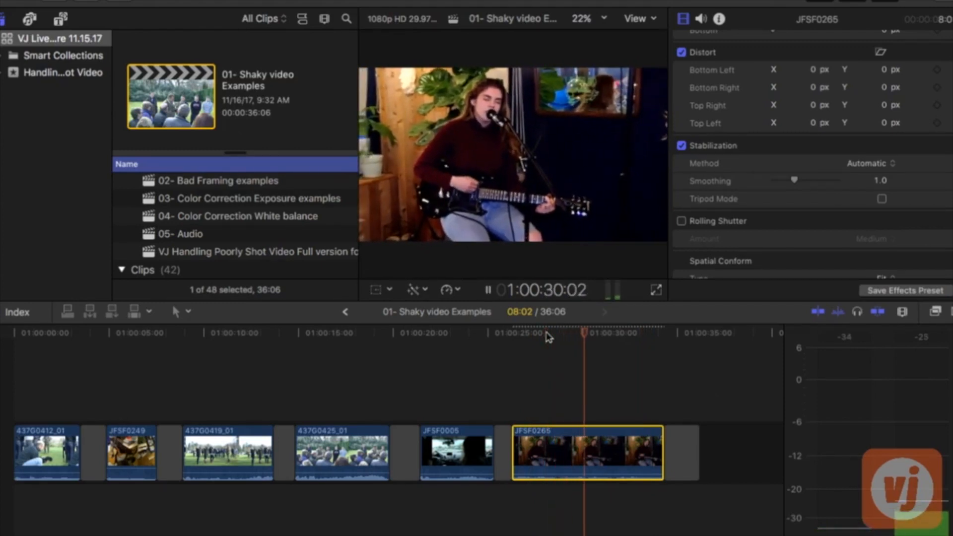
key("space")
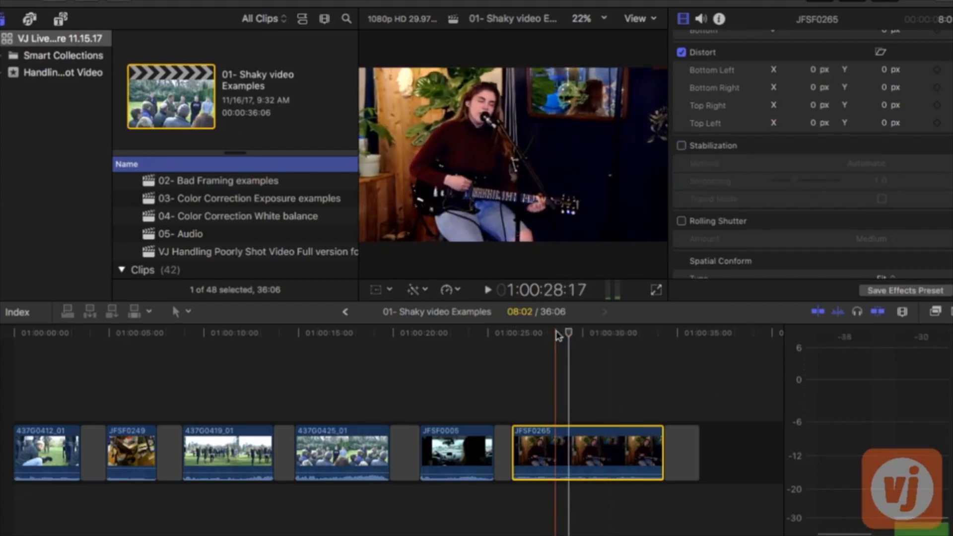
Step: Replay the middle of the singer clip with Stabilization turned off, and return to that section with it turned back on
key("space")
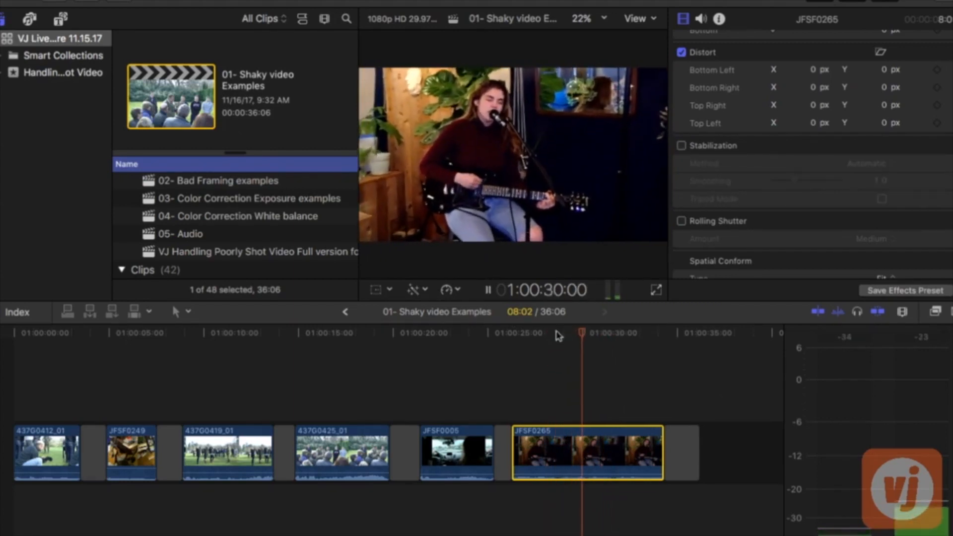
key("space")
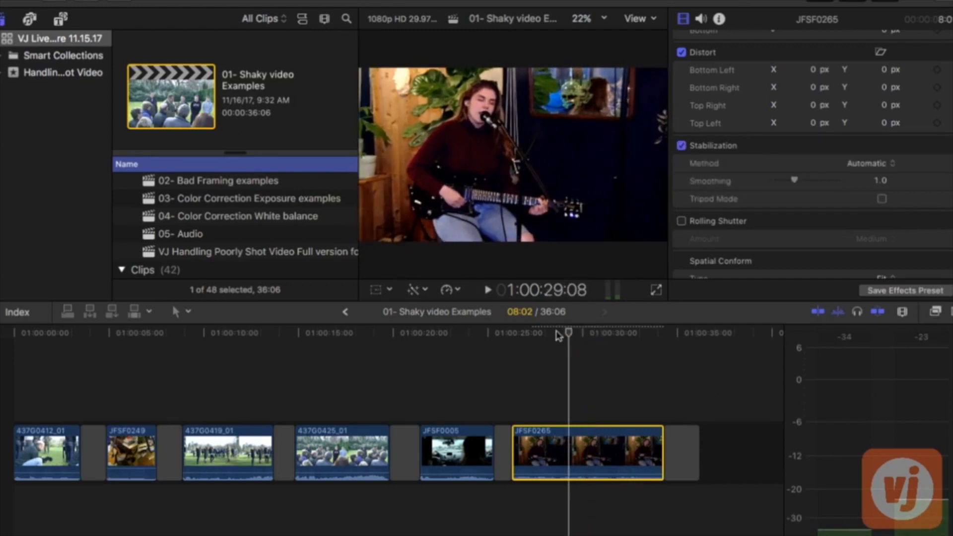
left_click(555, 332)
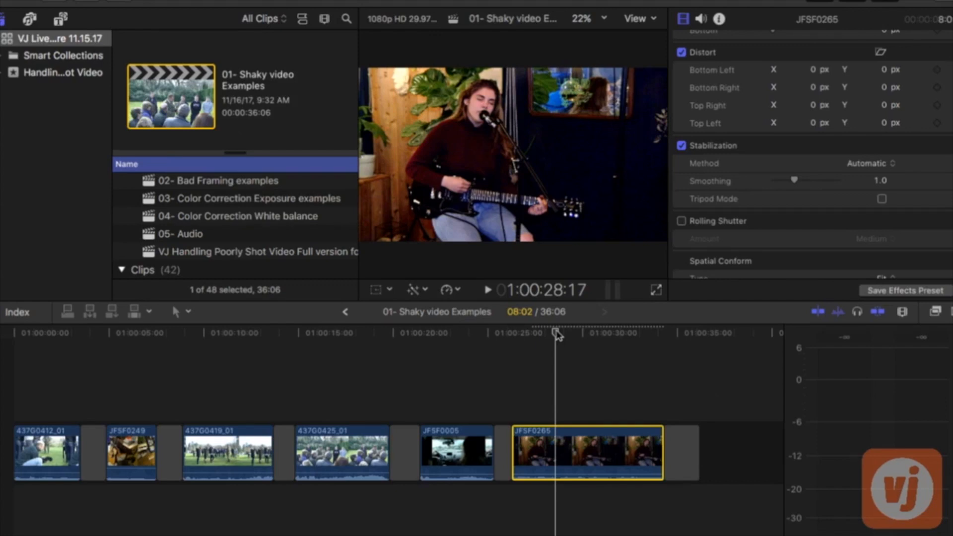
Step: Play the middle of the singer clip JFSF0265 with Stabilization on to check how steady it is
key("space")
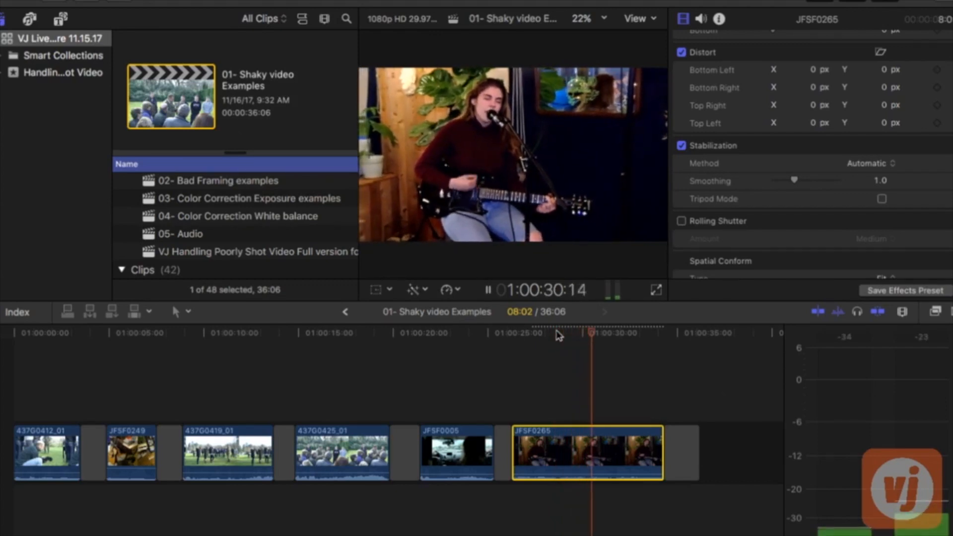
key("space")
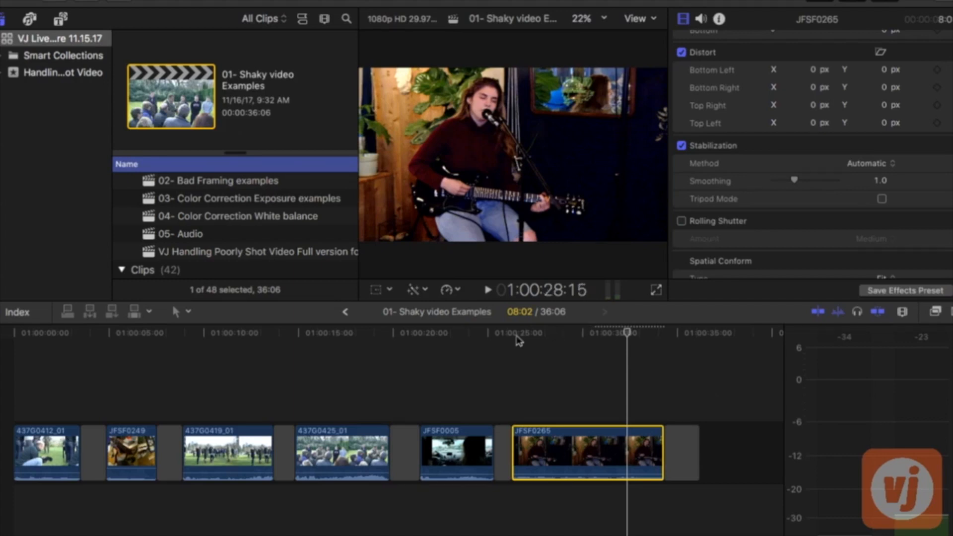
Step: Select clip 437G0419_01 and play it from its start, replaying its middle section to examine the shake
left_click(222, 440)
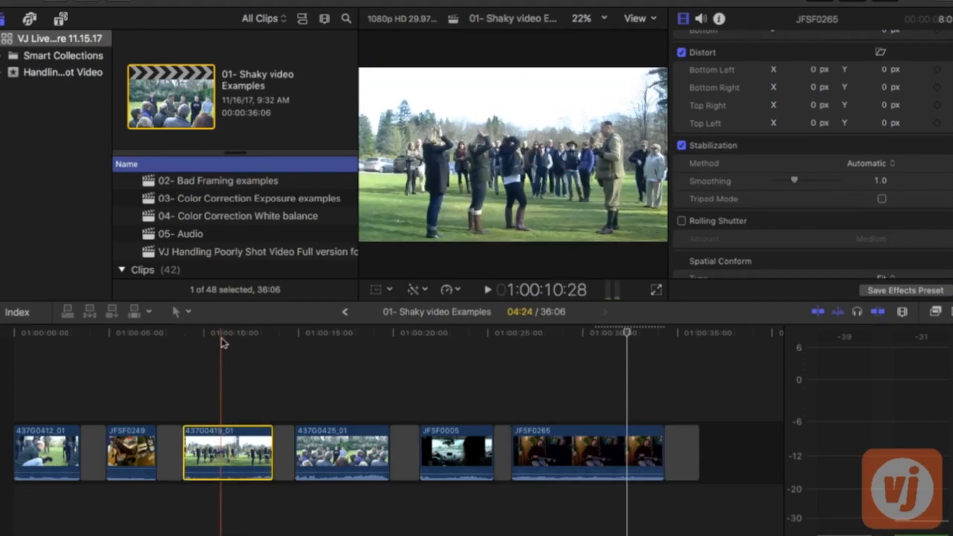
left_click(184, 341)
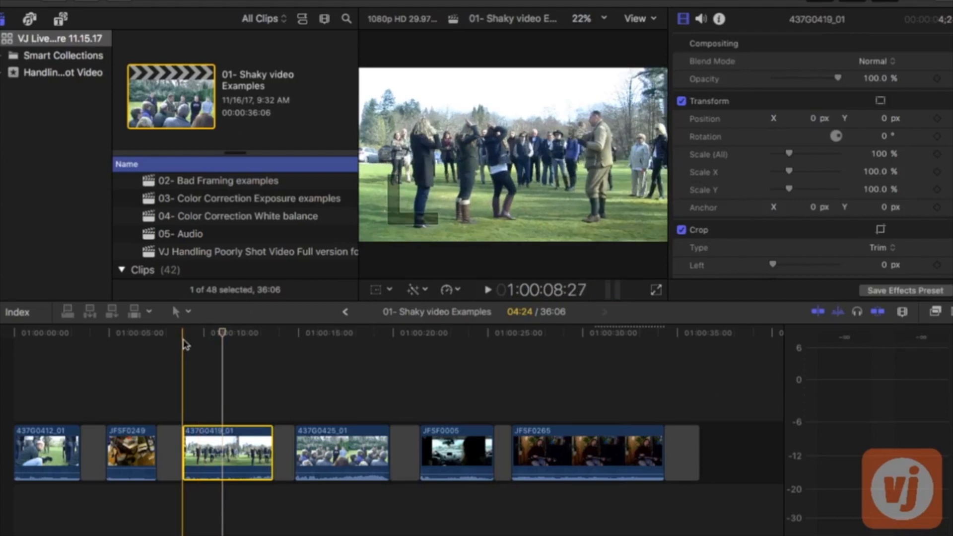
key("space")
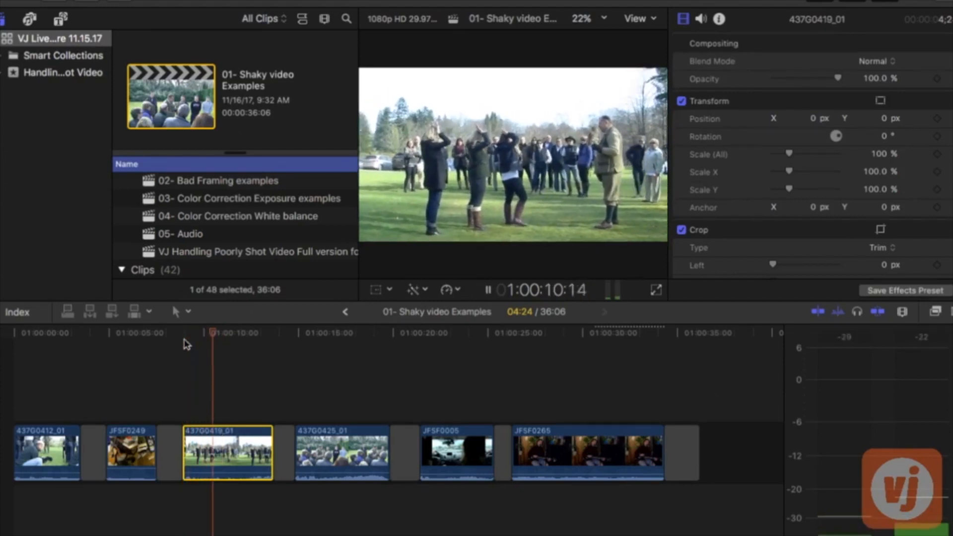
left_click(222, 335)
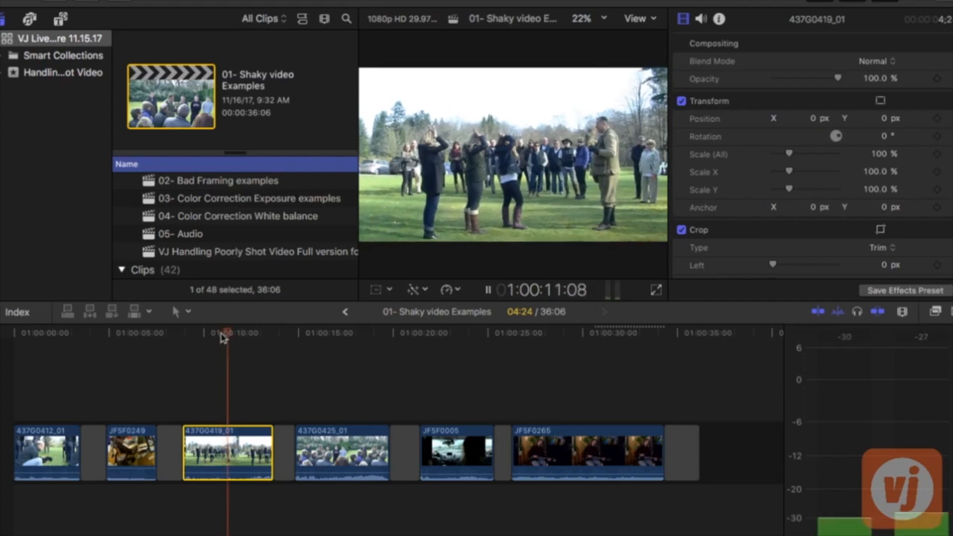
left_click(215, 334)
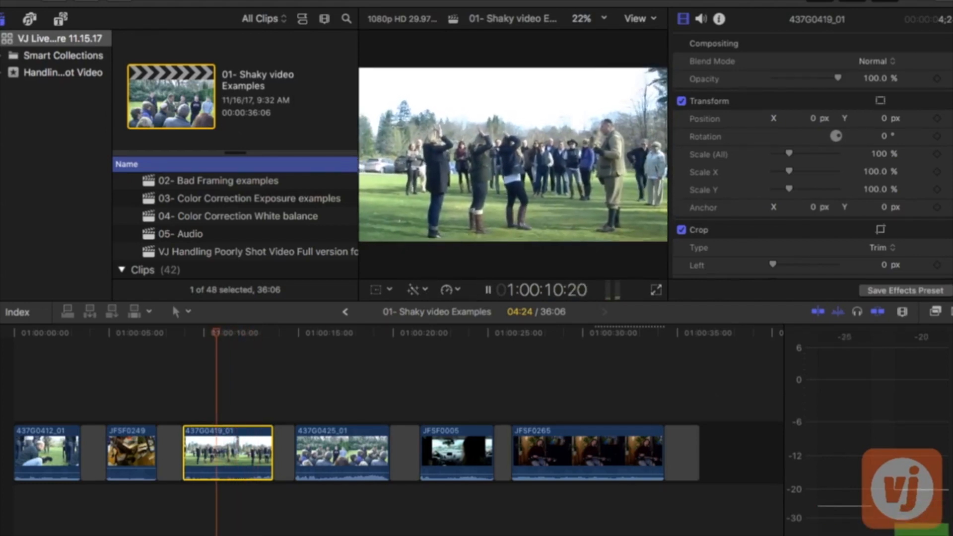
left_click(206, 334)
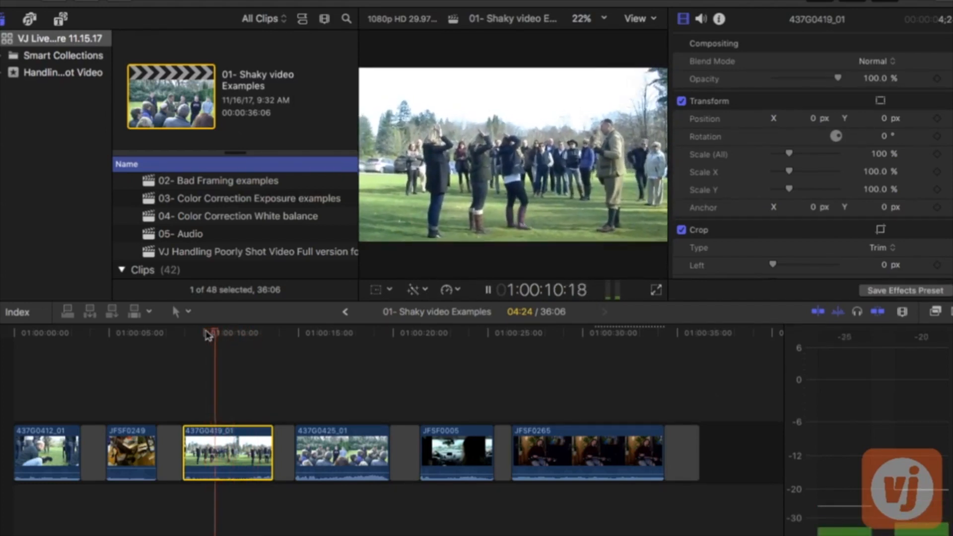
key("space")
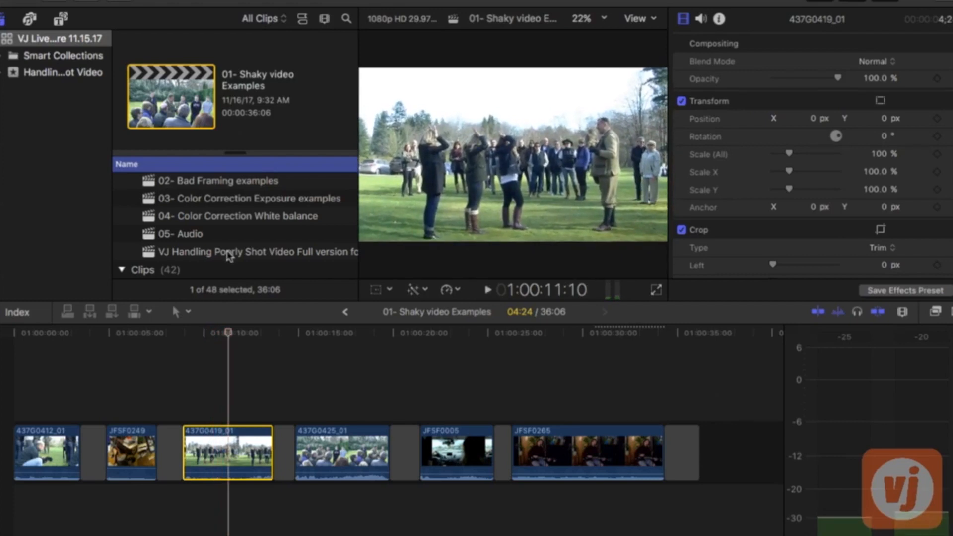
Step: Enable Stabilization on clip 437G0419_01
scroll(777, 157, "down", 5)
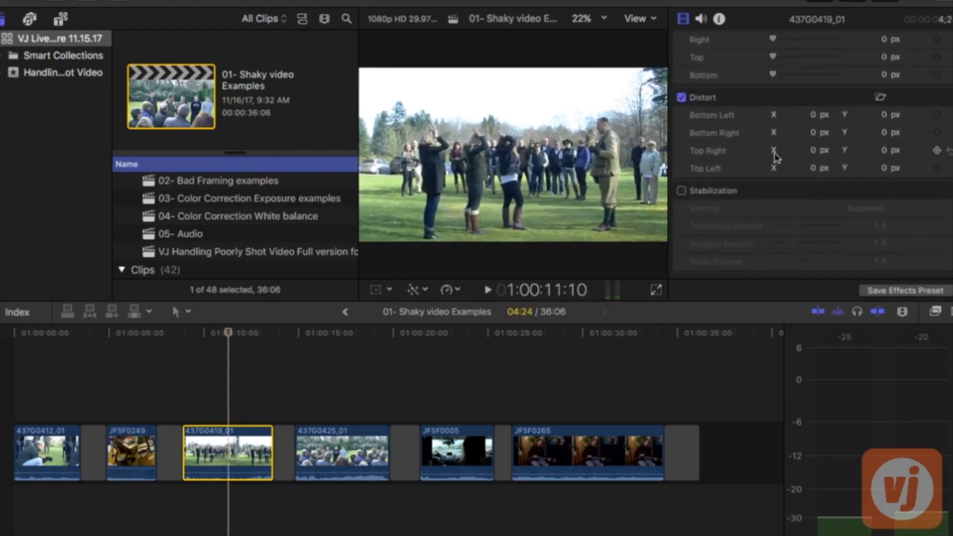
left_click(682, 192)
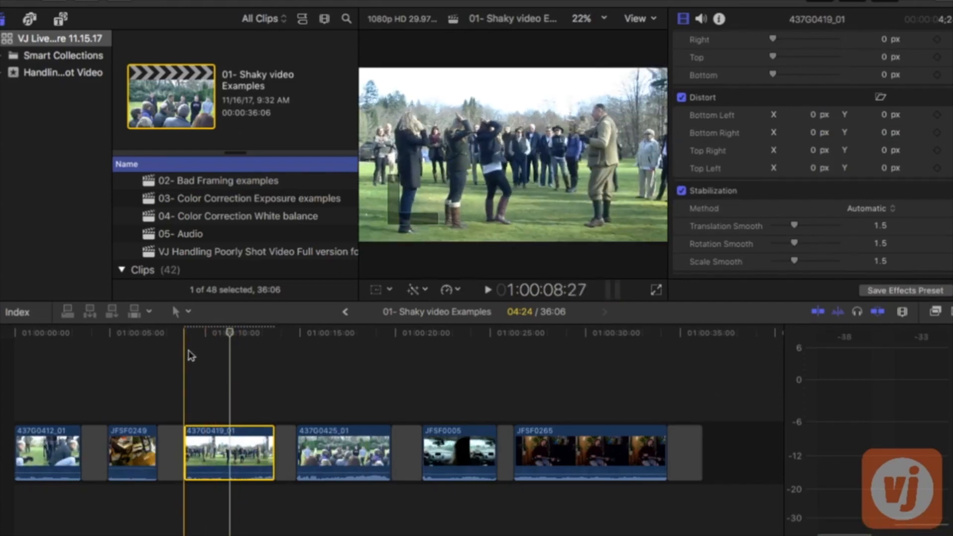
Step: Play the stabilized clip 437G0419_01 twice from its start, and return to its middle with the clip selected
key("space")
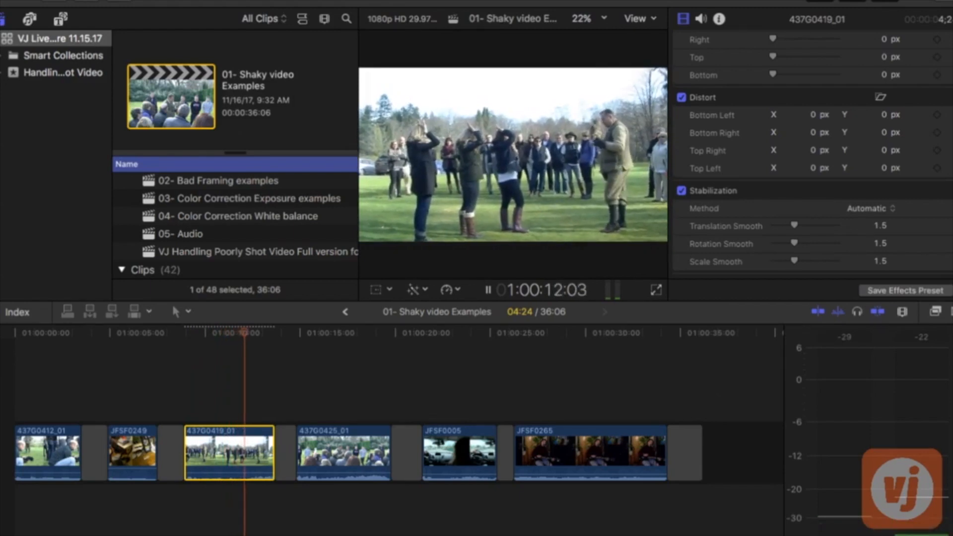
key("space")
left_click(188, 351)
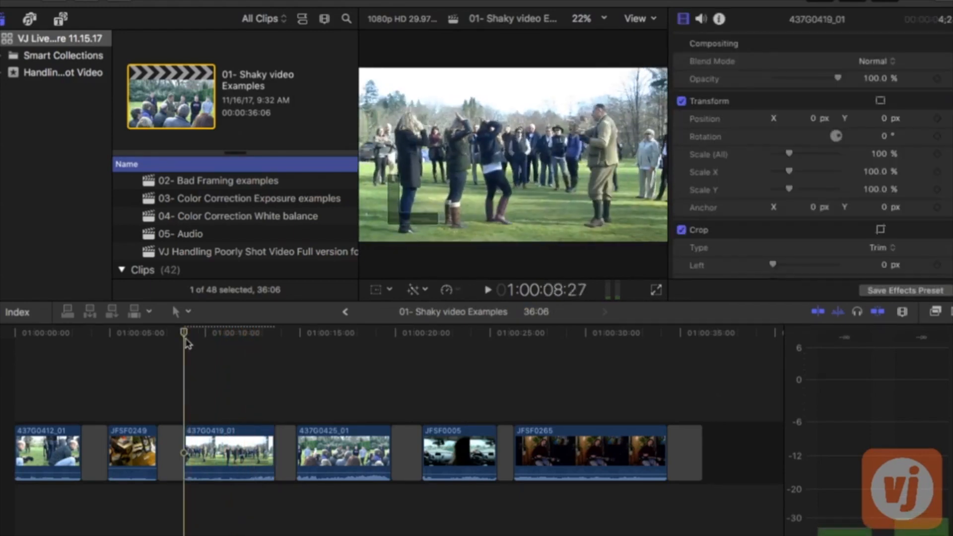
key("space")
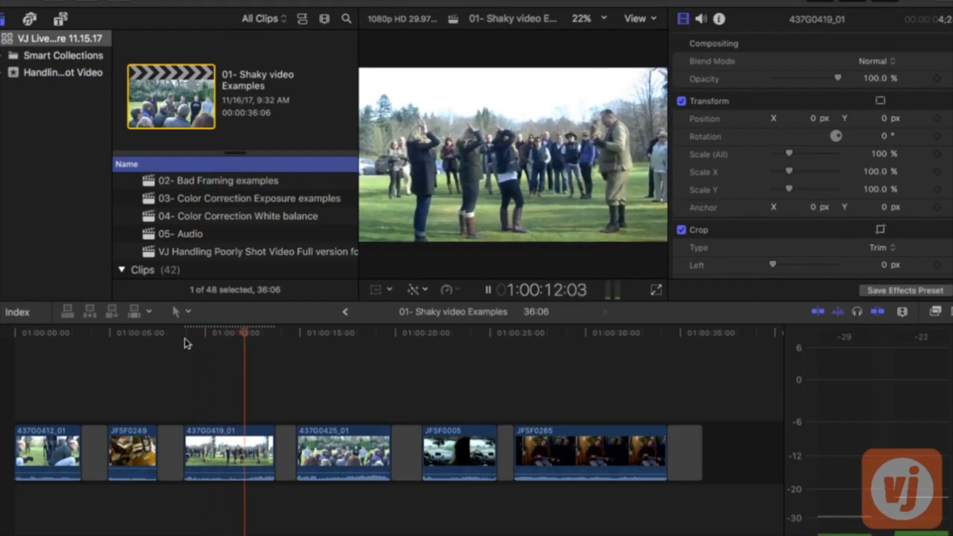
key("space")
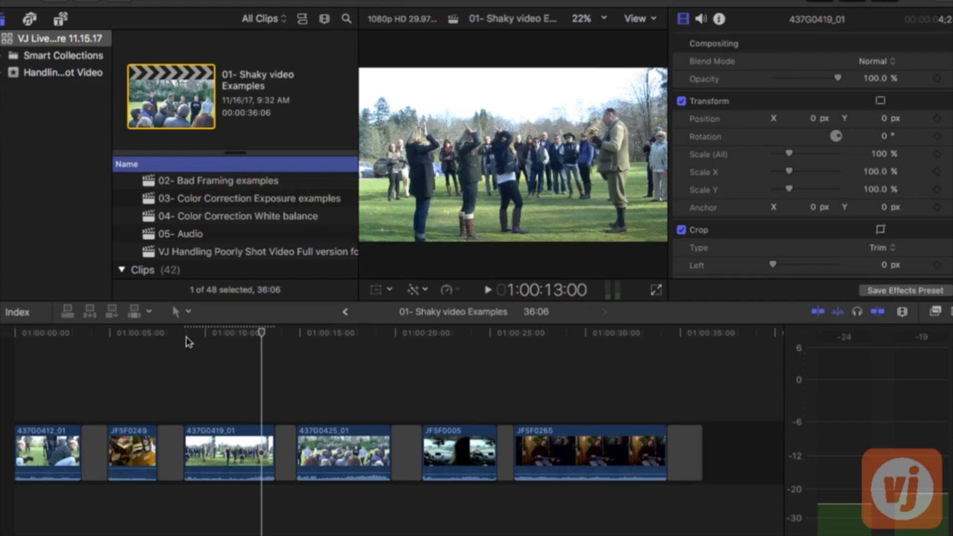
left_click(219, 447)
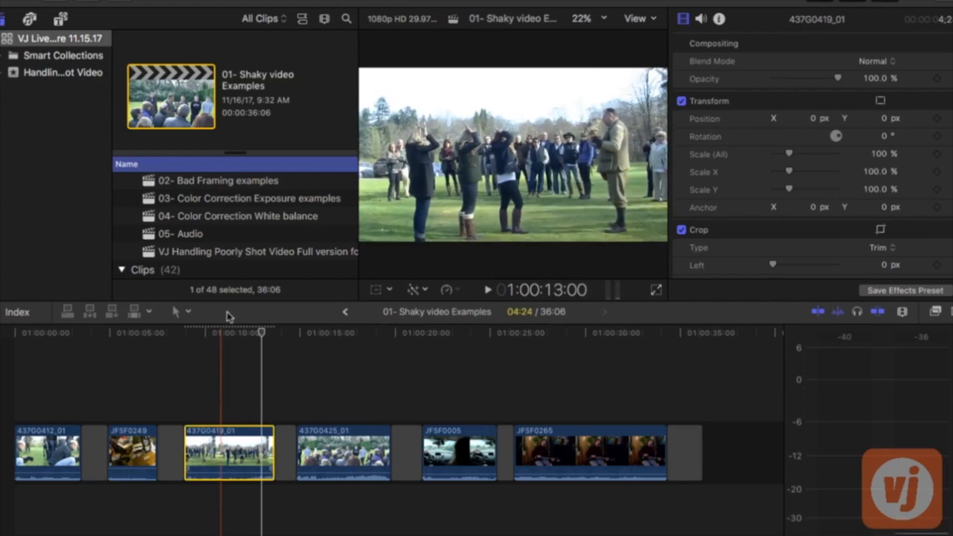
left_click(223, 334)
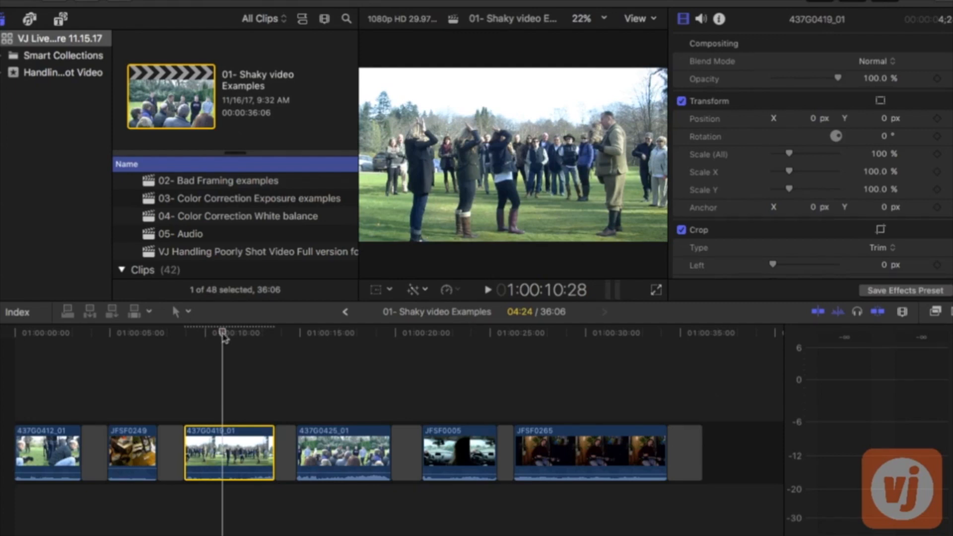
Step: Open the project 02- Bad Framing examples and select clip PENG0796_01 with the playhead at 01:00:02:23
scroll(229, 201, "up", 3)
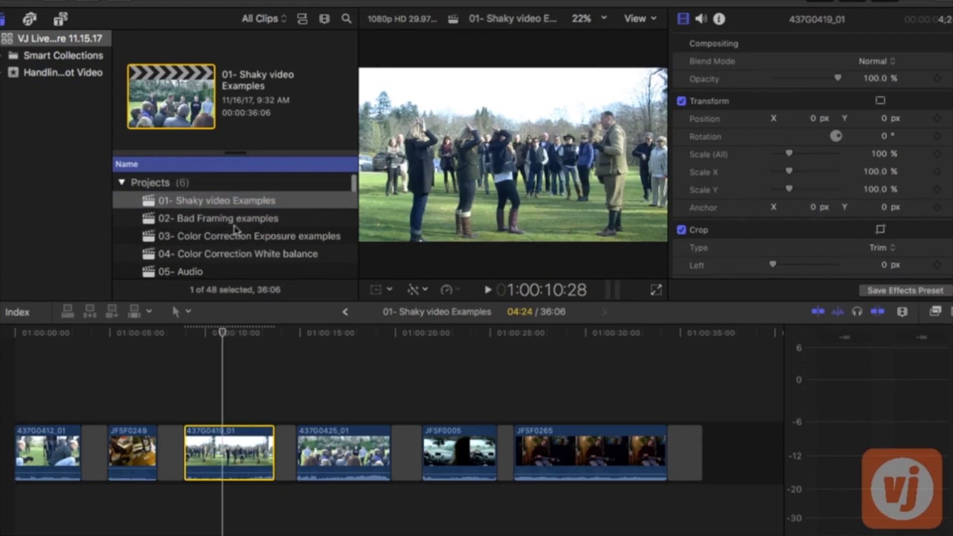
double_click(151, 222)
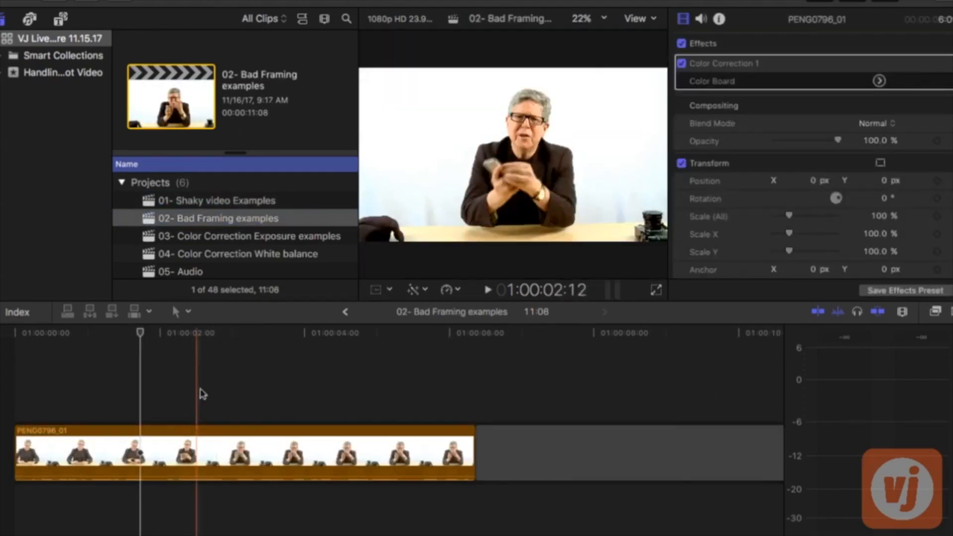
left_click(230, 342)
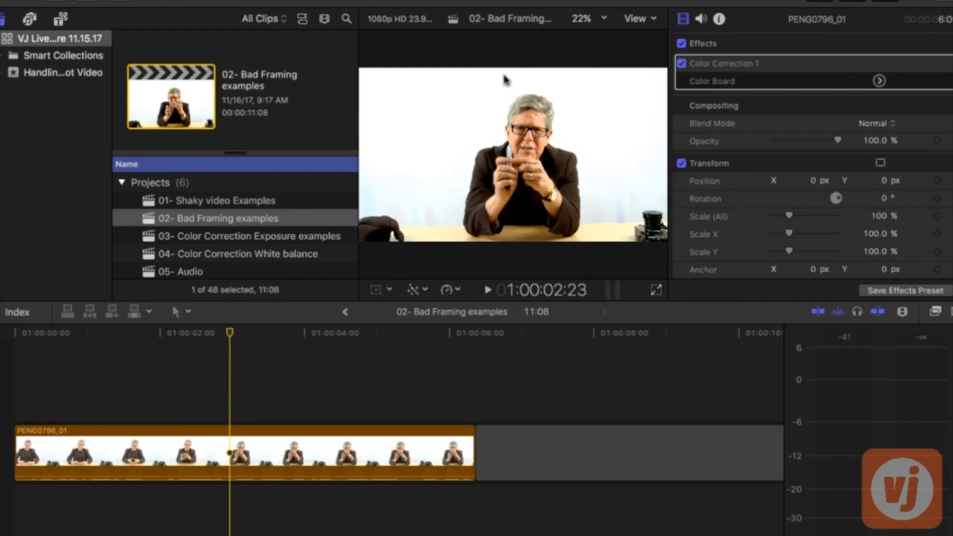
left_click(234, 441)
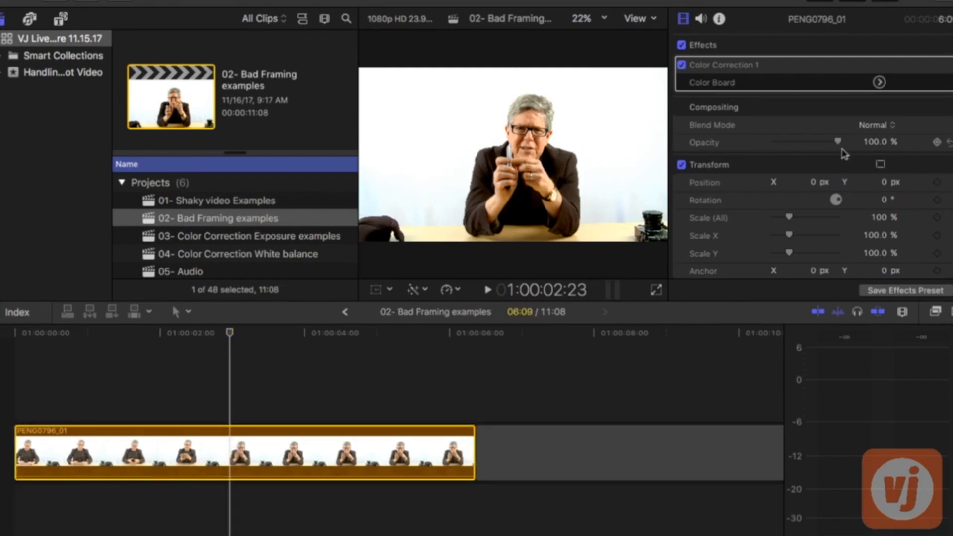
Step: Try enlarging clip PENG0796_01 to 212% with its position shifted to X -98.9, Y -176.7 px, and undo the scale and position changes
scroll(844, 154, "down", 2)
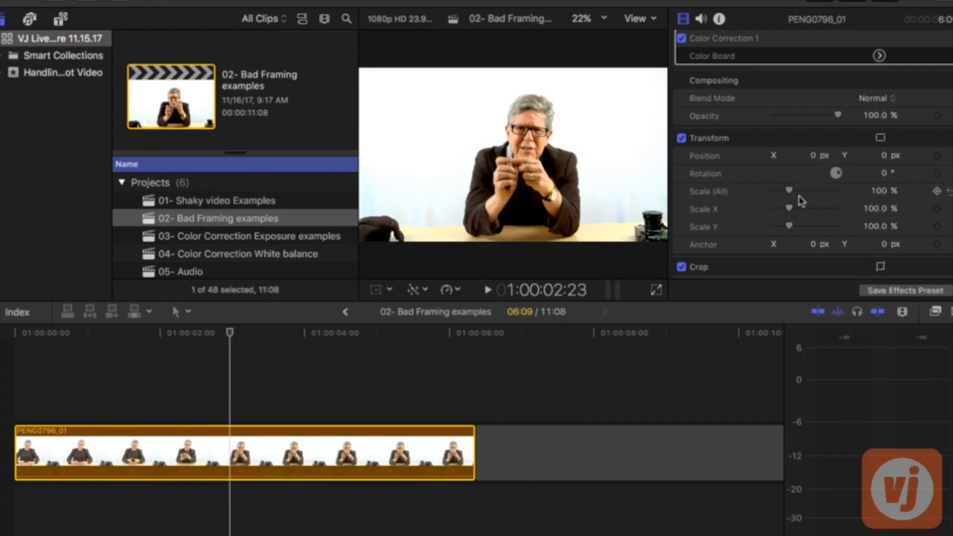
mouse_move(790, 191)
left_mouse_down()
mouse_move(817, 190)
mouse_move(805, 191)
left_mouse_up()
left_click(376, 289)
left_click_drag(555, 165, 539, 194)
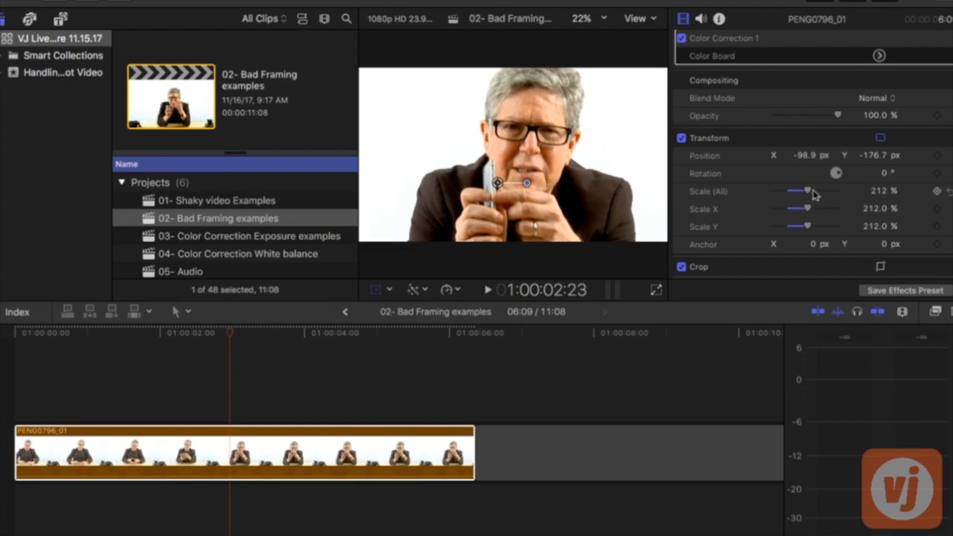
mouse_move(808, 192)
left_mouse_down()
mouse_move(850, 196)
mouse_move(791, 193)
left_mouse_up()
key("super+z")
key("super+z")
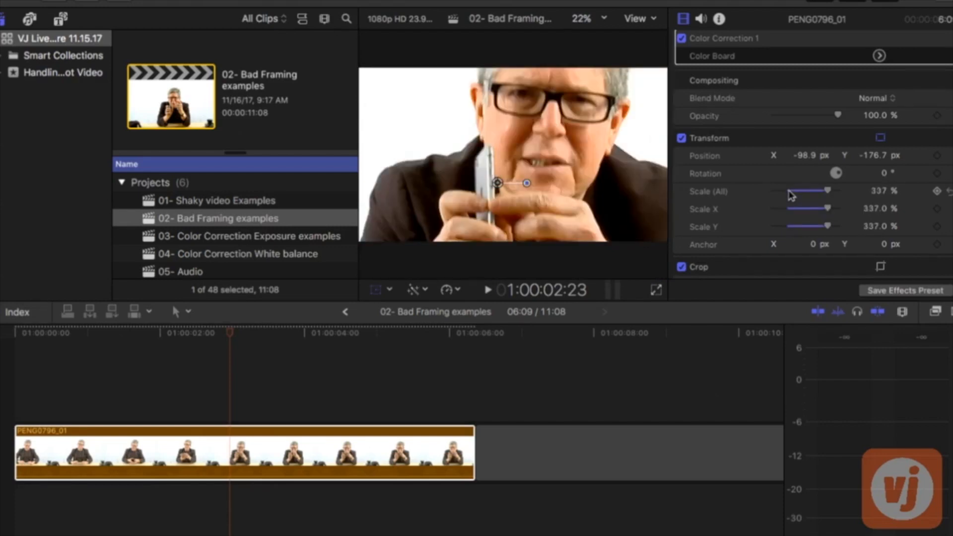
key("super+z")
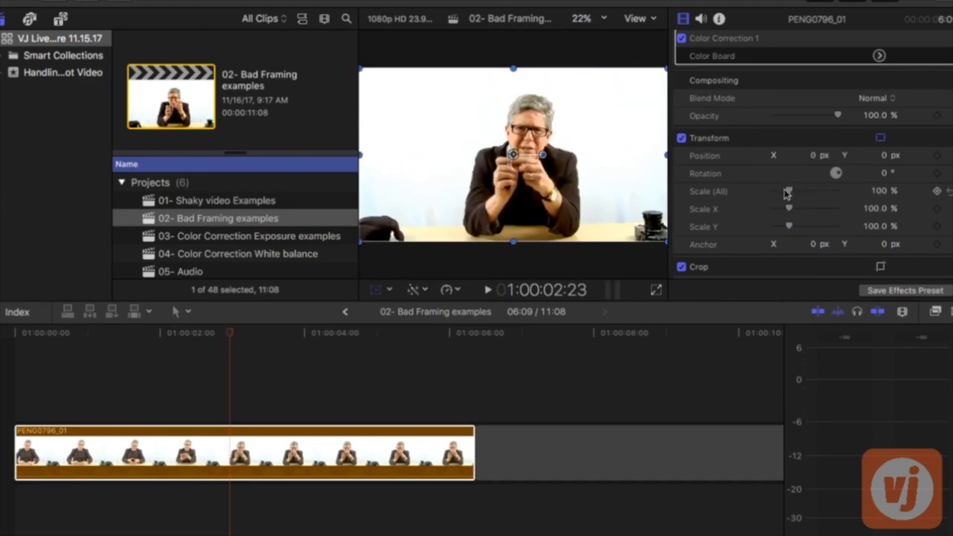
Step: Scale clip PENG0796_01 to 140%, try framing the man on either side, and settle on position X 187.7, Y -4.0 px
left_click_drag(791, 193, 799, 195)
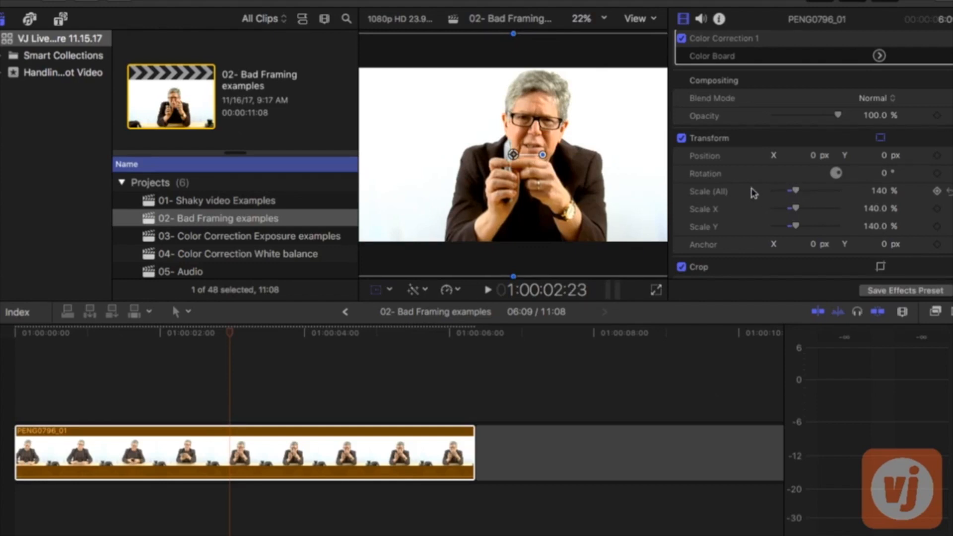
left_click_drag(596, 165, 628, 165)
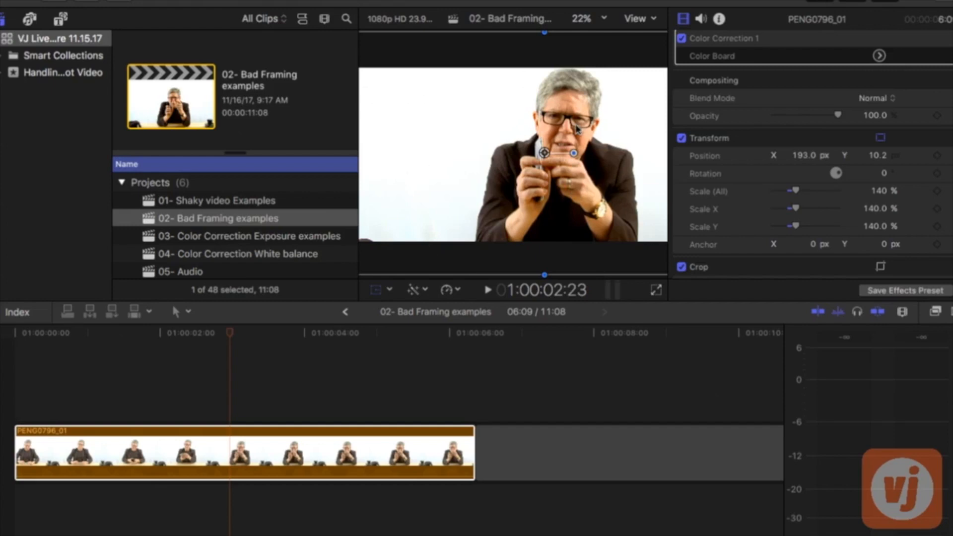
left_click_drag(577, 129, 519, 130)
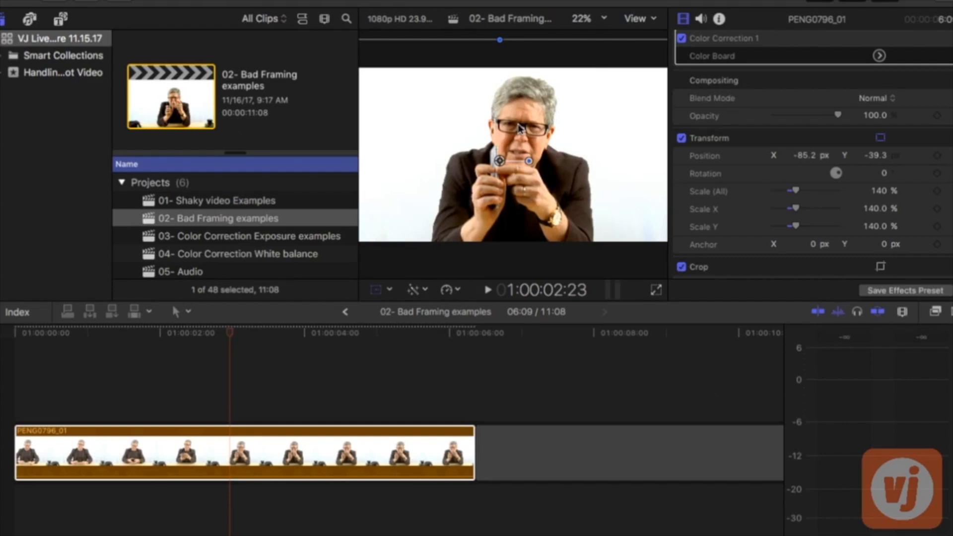
left_click_drag(519, 128, 564, 124)
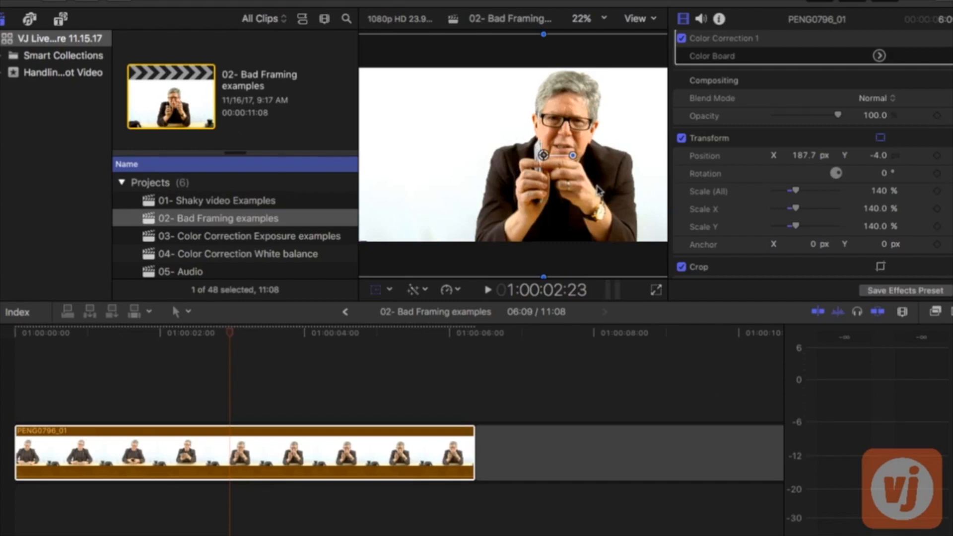
Step: Refine the framing of clip PENG0796_01 to 150% scale and position X 208.9, Y -27.8 px
left_click_drag(796, 191, 795, 190)
mouse_move(600, 173)
left_mouse_down()
mouse_move(590, 209)
mouse_move(590, 153)
mouse_move(592, 196)
mouse_move(596, 170)
mouse_move(604, 171)
left_mouse_up()
left_click_drag(605, 172, 608, 169)
left_click_drag(794, 191, 799, 191)
mouse_move(545, 158)
left_mouse_down()
mouse_move(539, 149)
mouse_move(539, 167)
left_mouse_up()
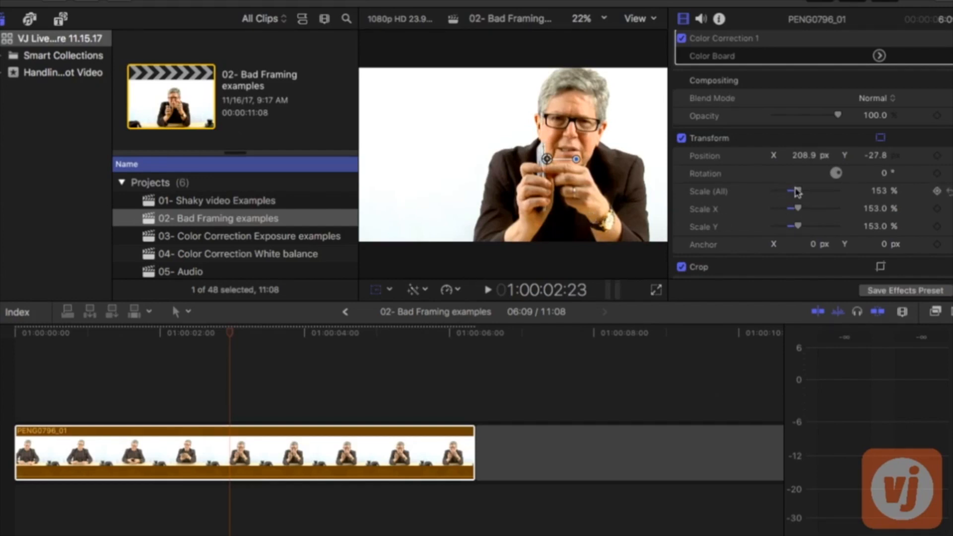
left_click_drag(799, 190, 797, 191)
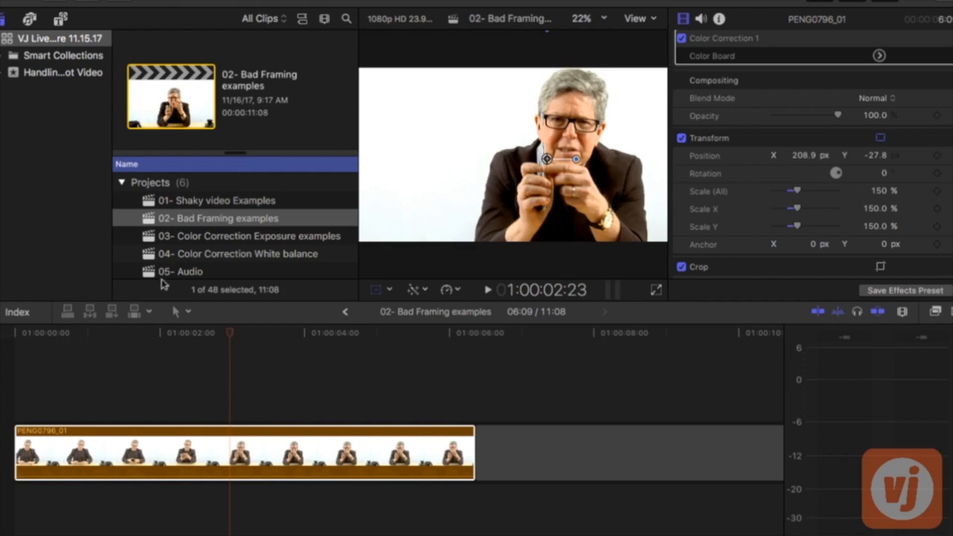
Step: Open the project 03- Color Correction Exposure examples and place the playhead in the singer clip at 01:00:09:25
left_click(150, 238)
double_click(150, 237)
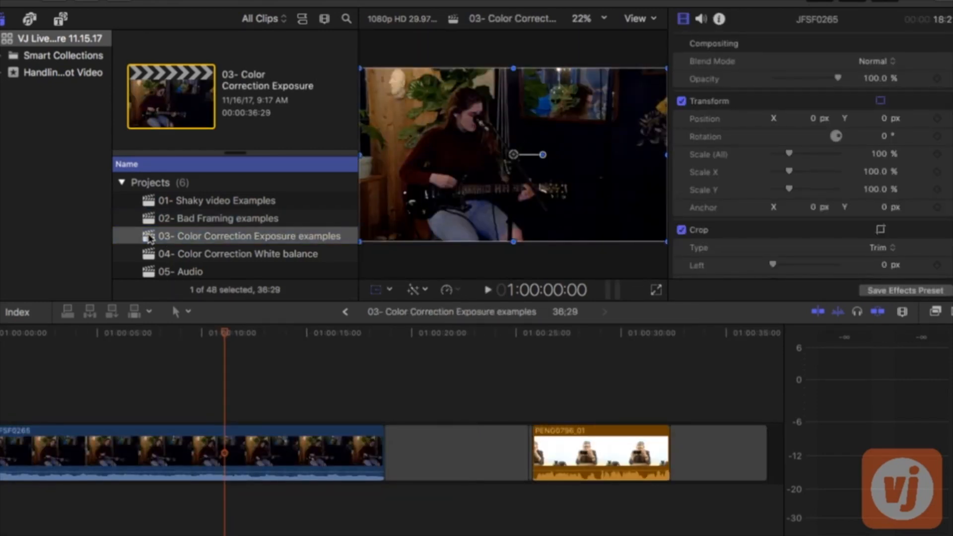
left_click(199, 335)
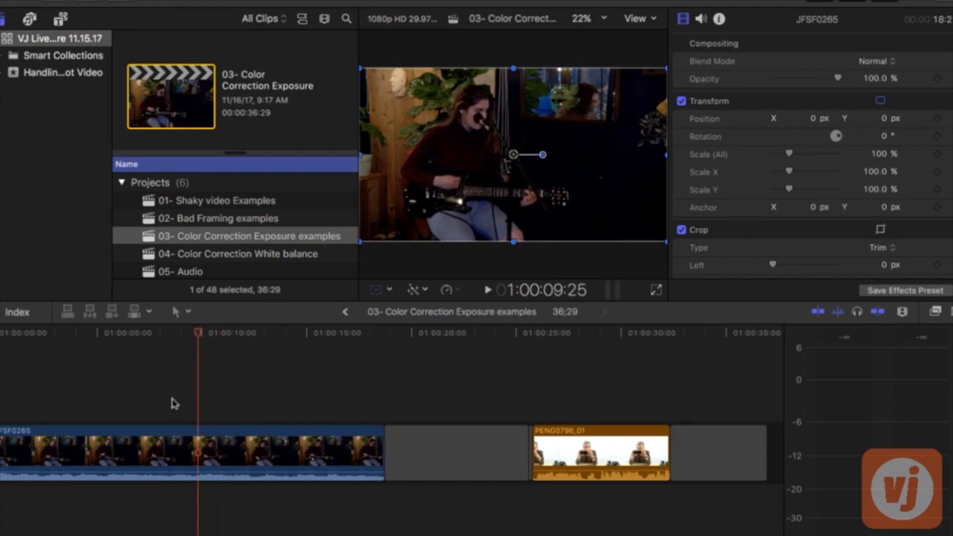
Step: Select the singer clip JFSF0265, hide the on-screen Transform controls, and move the playhead to 01:00:08:07
left_click(154, 438)
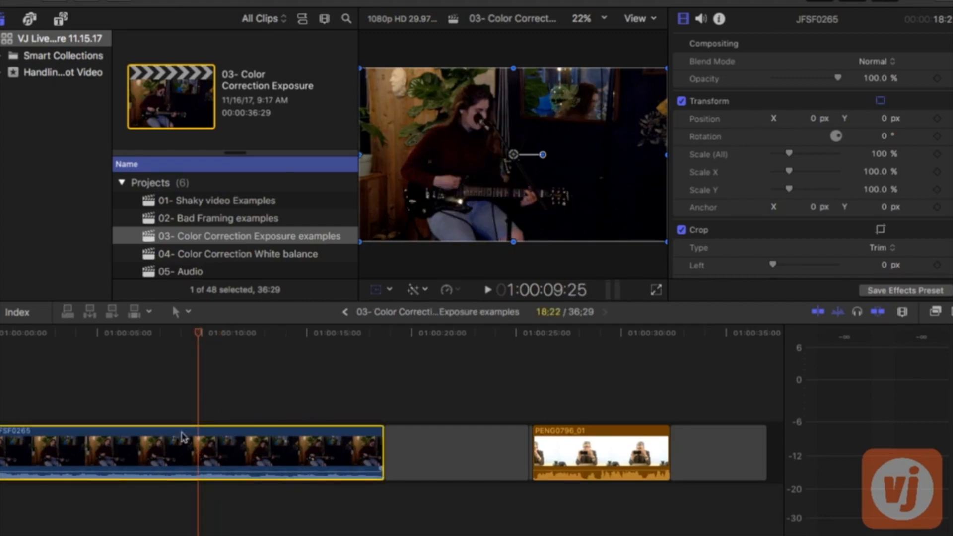
left_click(376, 291)
left_click(165, 332)
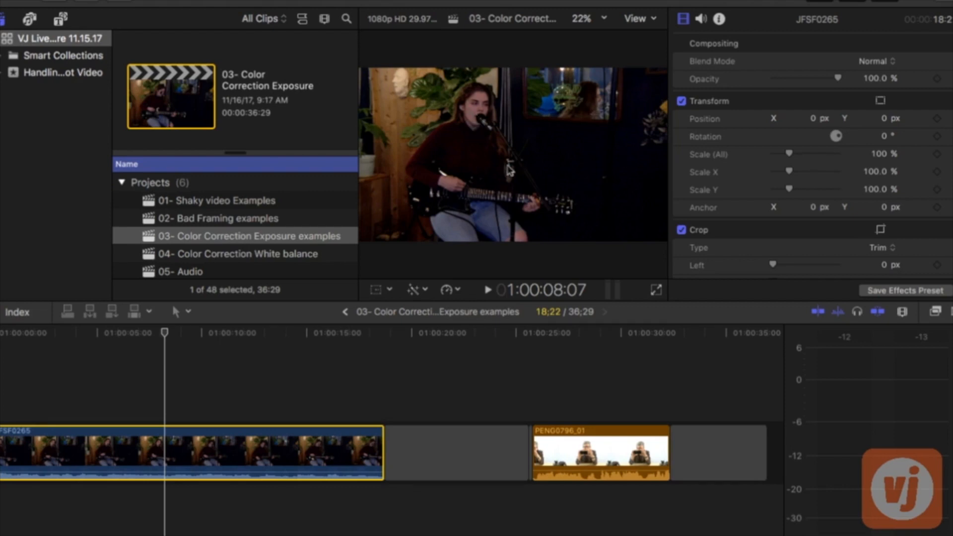
Step: Place the playhead at 01:00:11:05 in the singer clip JFSF0265 and open the Color Board's exposure controls for it
left_click(586, 350)
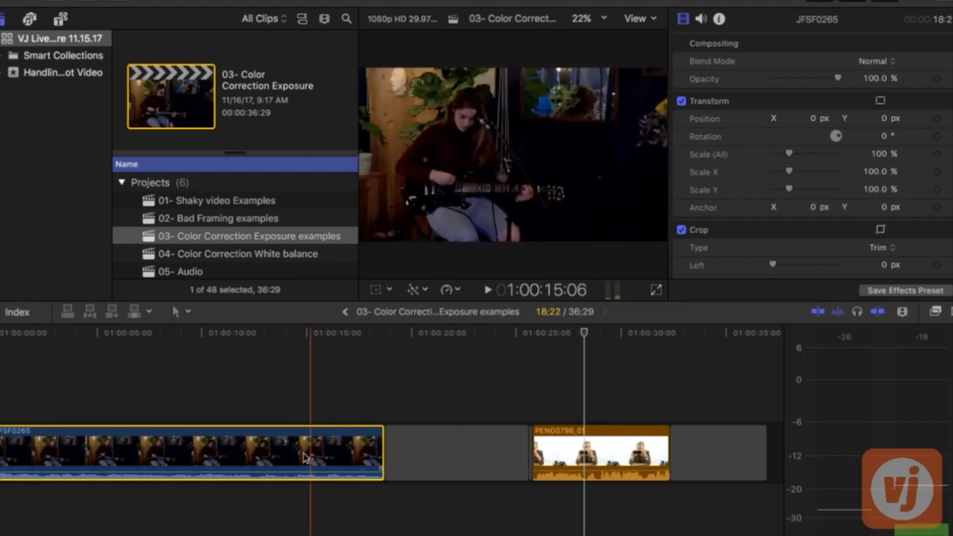
left_click(228, 357)
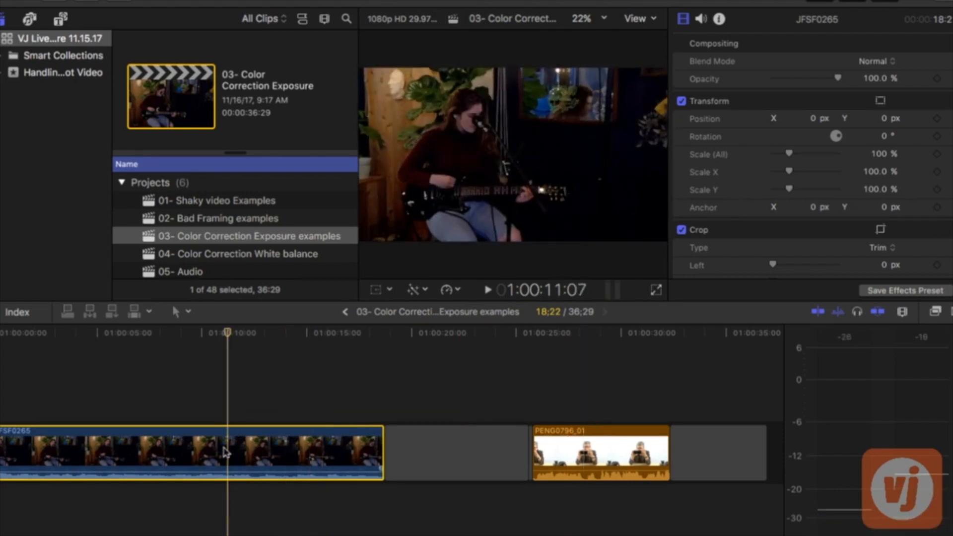
key("super+6")
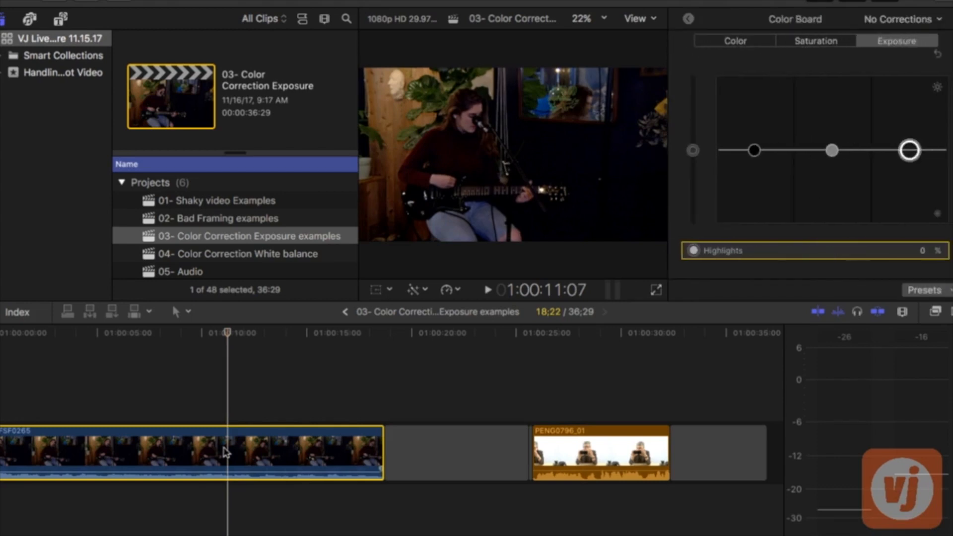
left_click(226, 452)
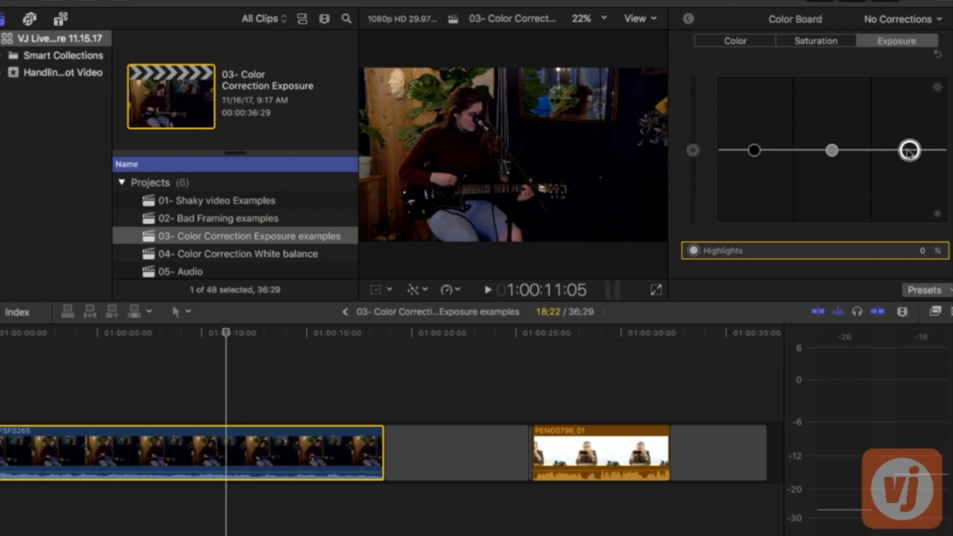
Step: Raise the singer clip's highlights to the upper limit, try midtones at 85%, and settle on midtones 0% and shadows -2%
left_click_drag(910, 150, 910, 79)
left_click_drag(832, 150, 823, 89)
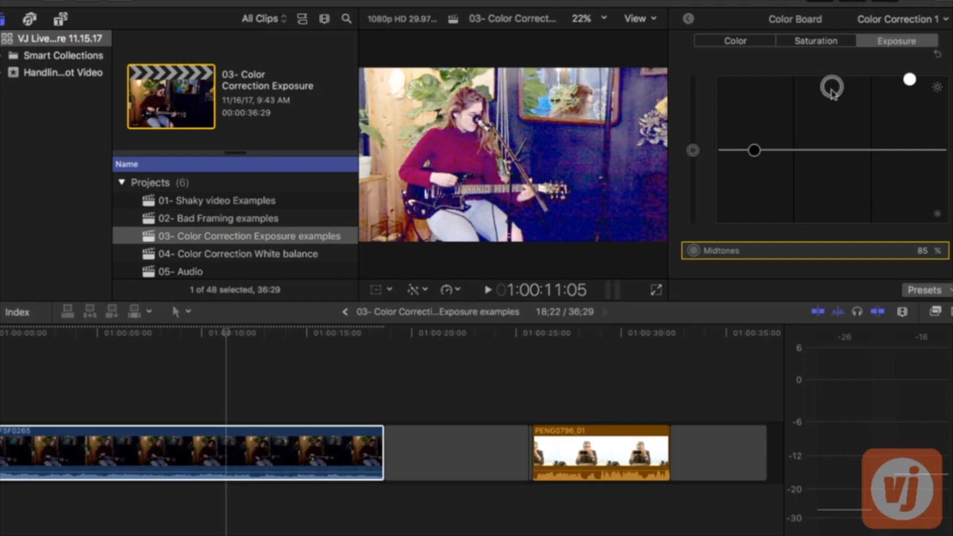
left_click_drag(834, 94, 831, 159)
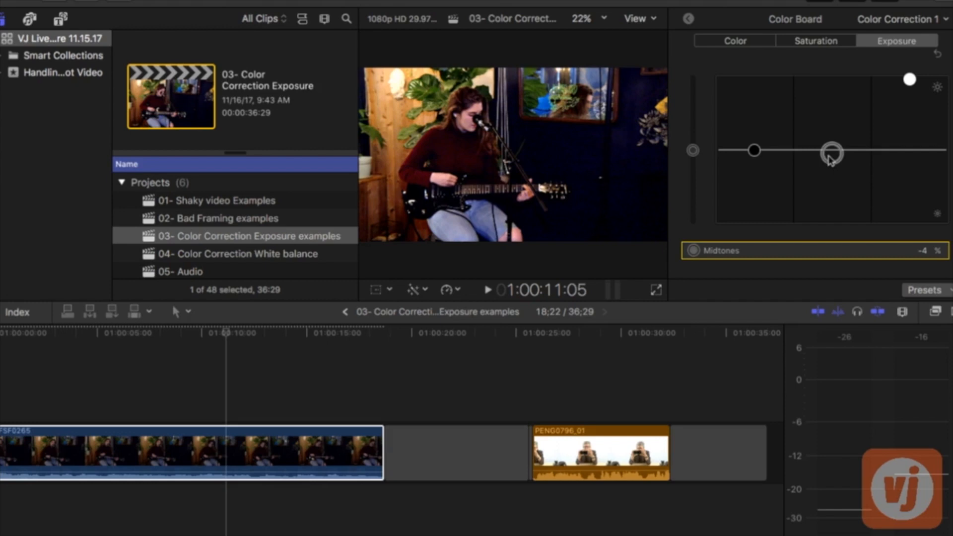
mouse_move(829, 159)
left_mouse_down()
mouse_move(830, 105)
mouse_move(827, 154)
left_mouse_up()
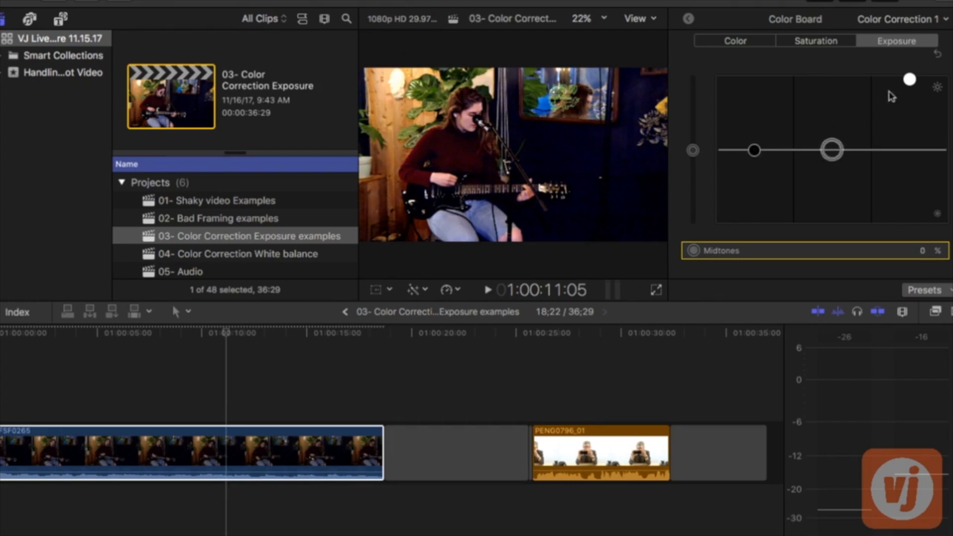
left_click(755, 152)
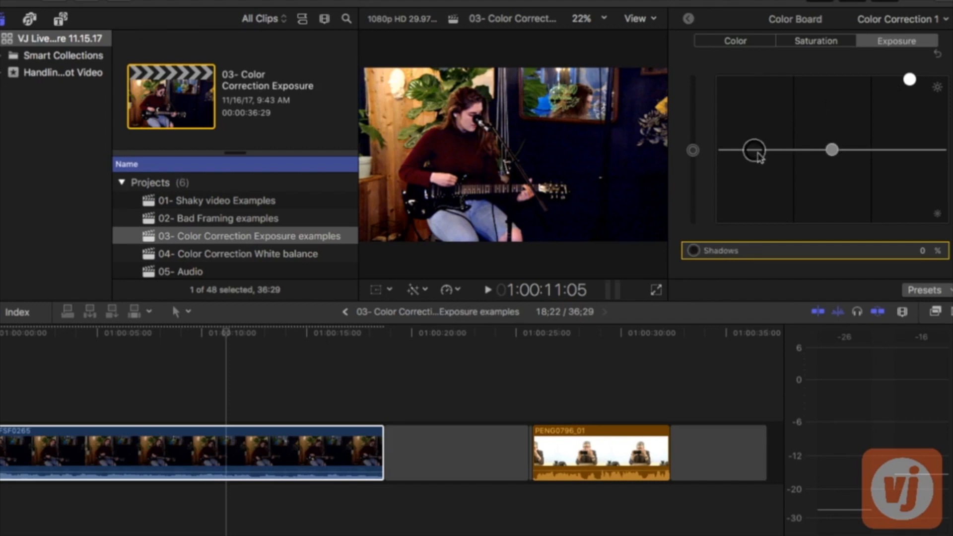
mouse_move(759, 155)
left_mouse_down()
mouse_move(759, 130)
mouse_move(754, 156)
left_mouse_up()
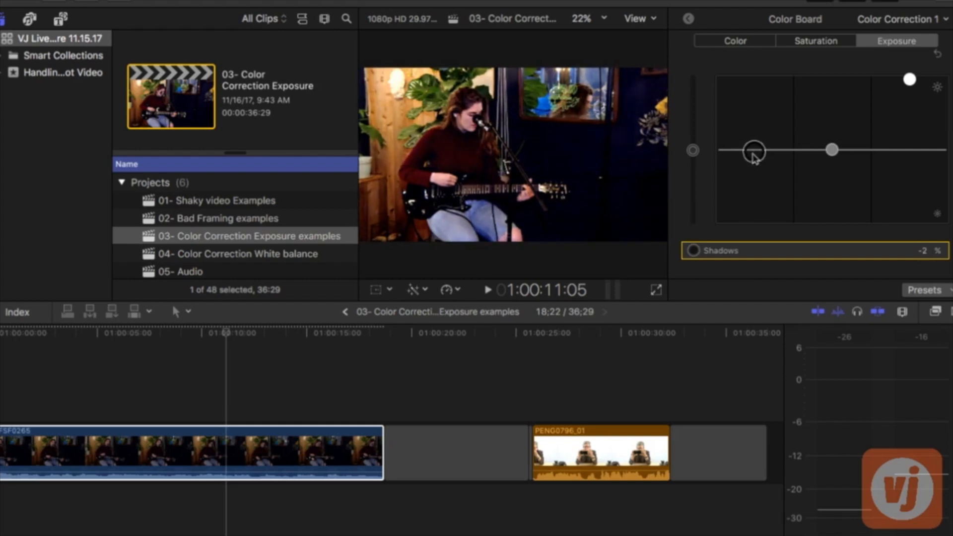
Step: Compare the singer clip with Color Correction 1 turned off and on again
left_click(688, 19)
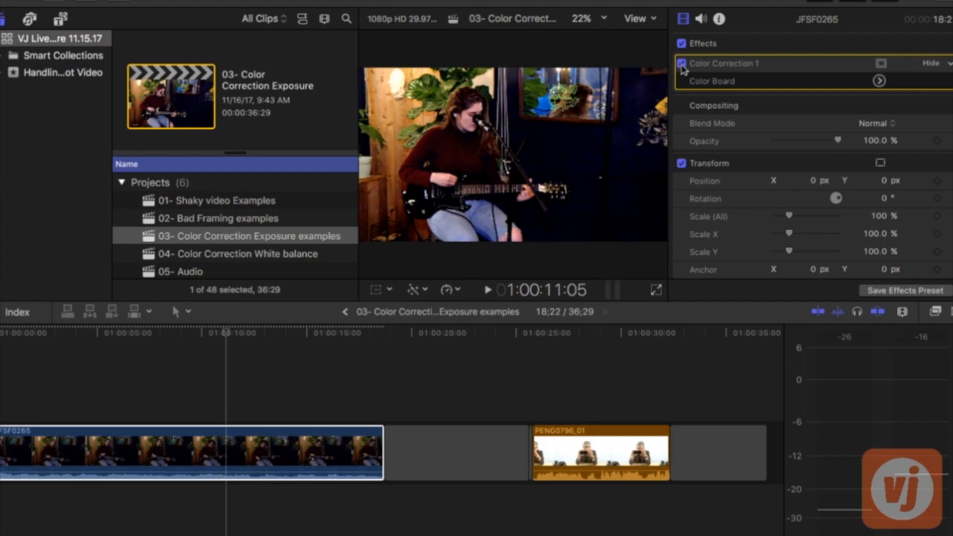
left_click(682, 63)
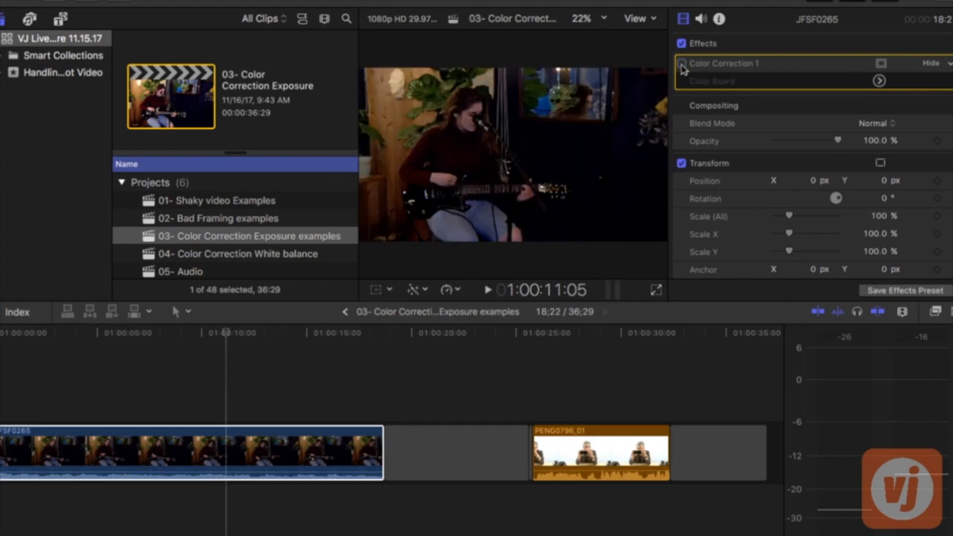
left_click(682, 63)
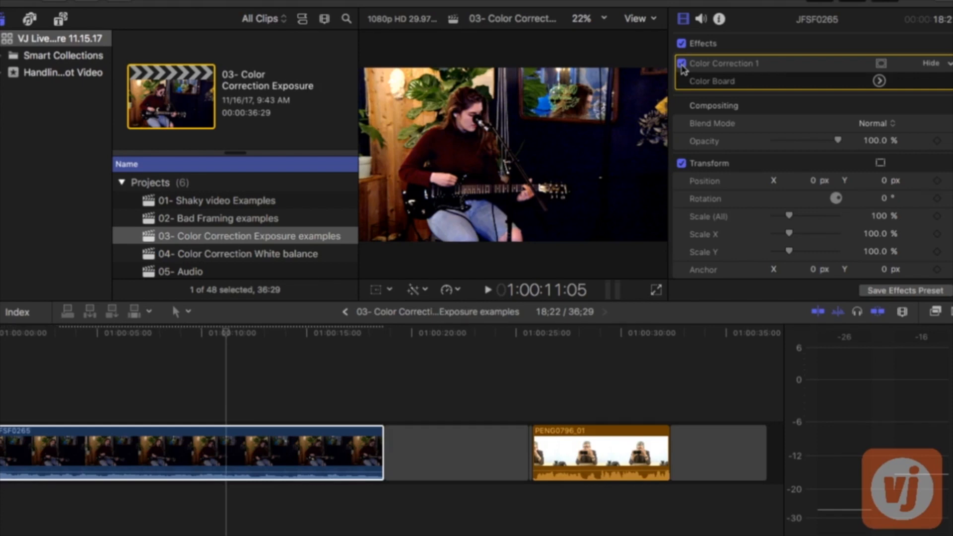
Step: Select clip PENG0796_01, open its Color Board exposure controls, and place the playhead at 01:00:28:09
left_click(576, 436)
left_click(589, 333)
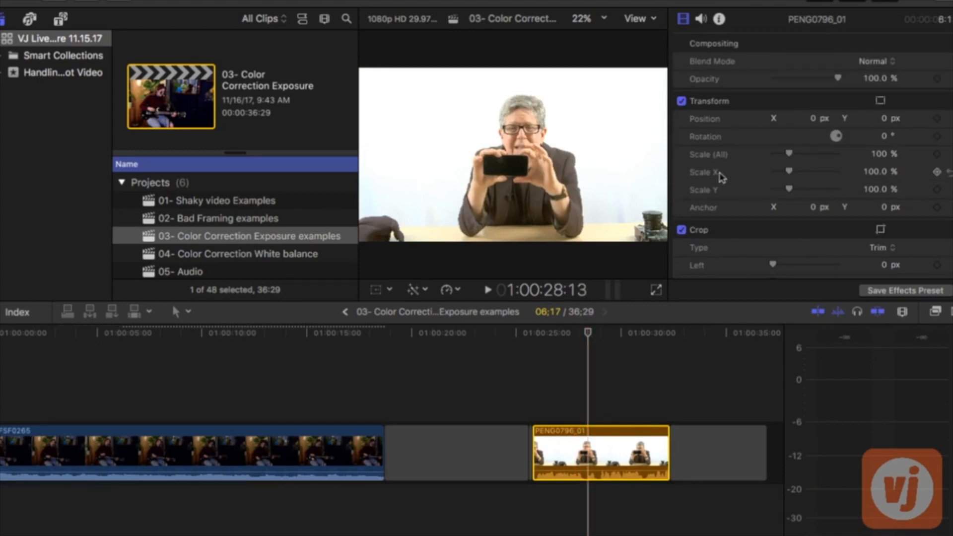
key("super+6")
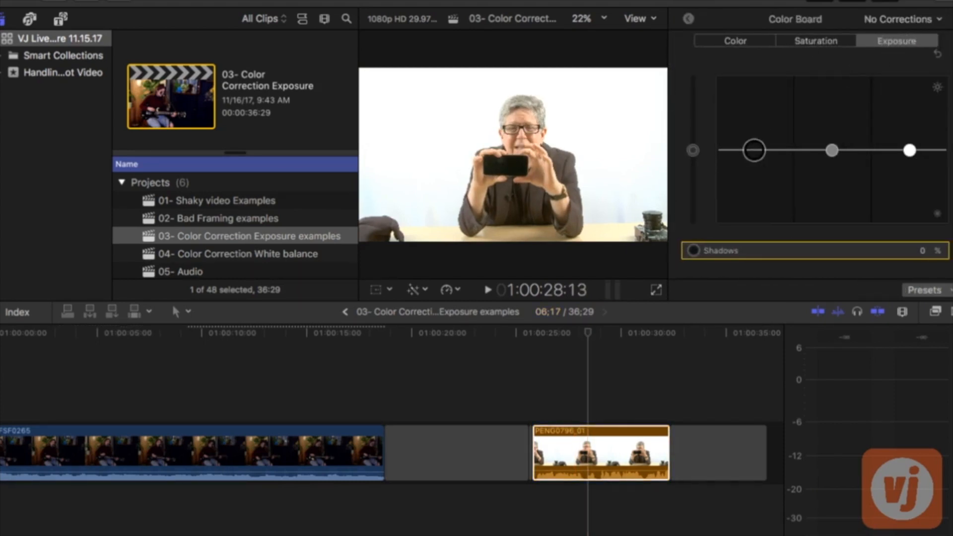
left_click(805, 43)
left_click(748, 44)
left_click(803, 44)
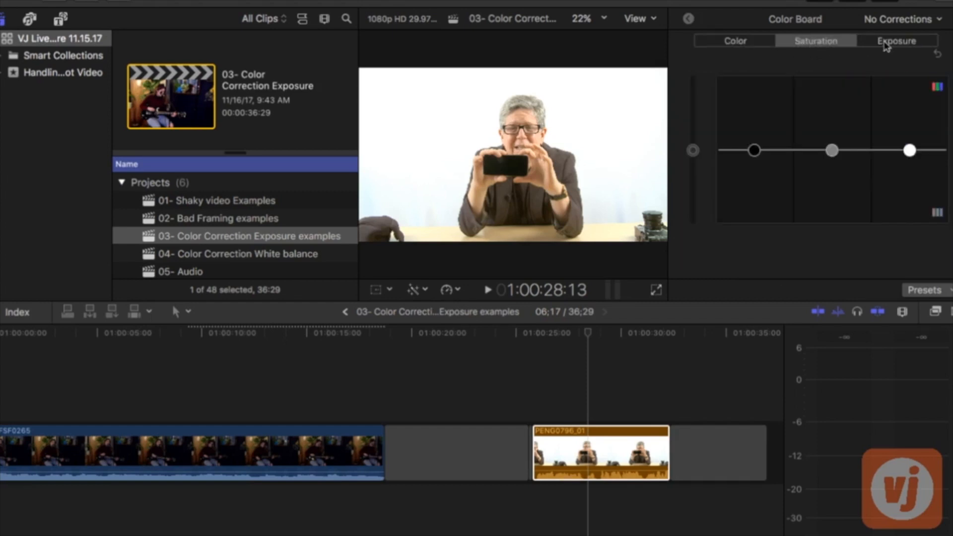
left_click(886, 44)
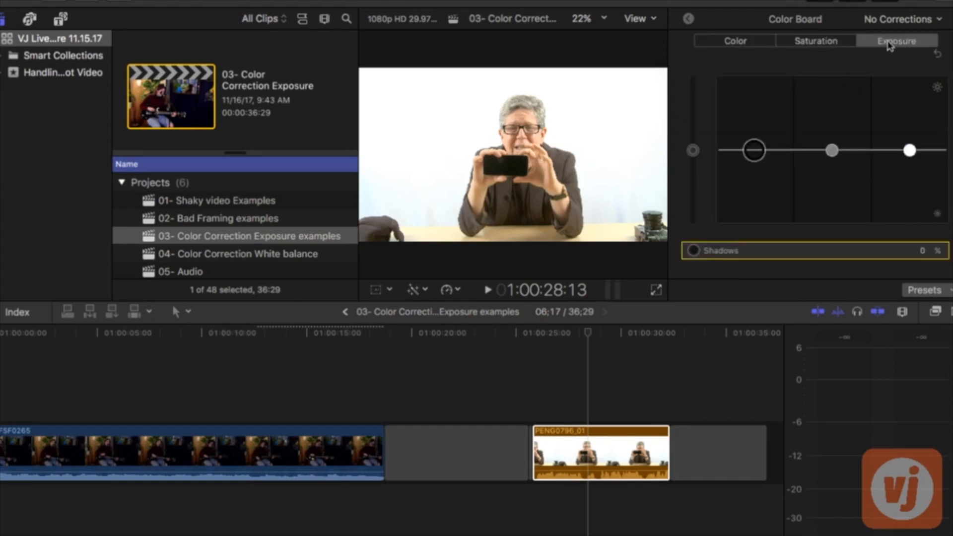
left_click(585, 436)
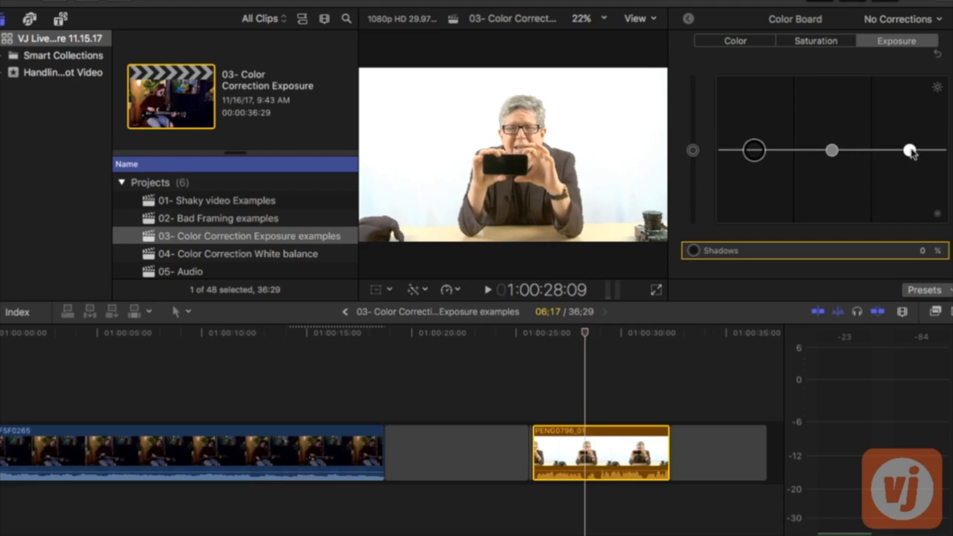
Step: Darken clip PENG0796_01 by slightly lowering its highlights and midtones exposure and setting shadows to -8%
left_click_drag(910, 151, 910, 160)
left_click_drag(833, 151, 832, 162)
left_click_drag(754, 151, 755, 157)
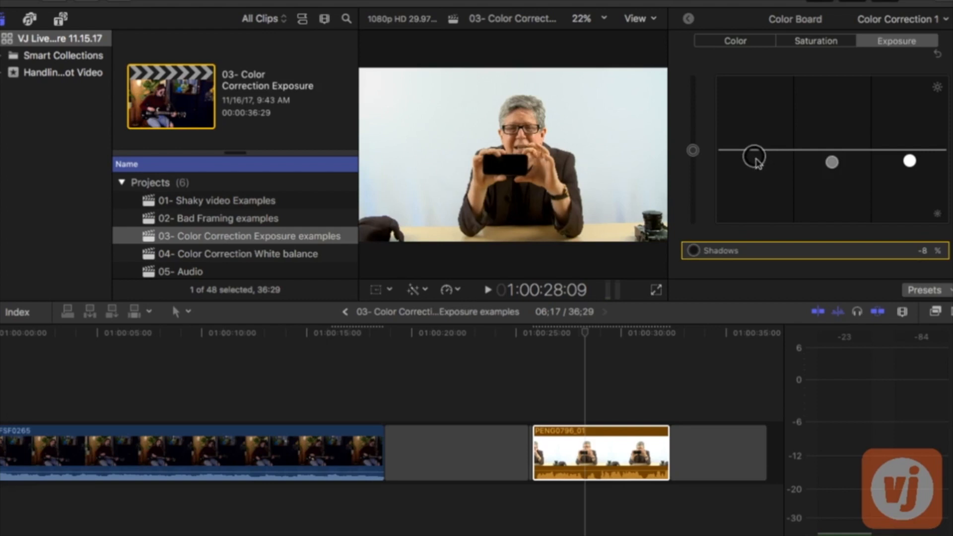
Step: Set the global saturation of clip PENG0796_01 to 5% and return to its exposure controls
left_click(809, 42)
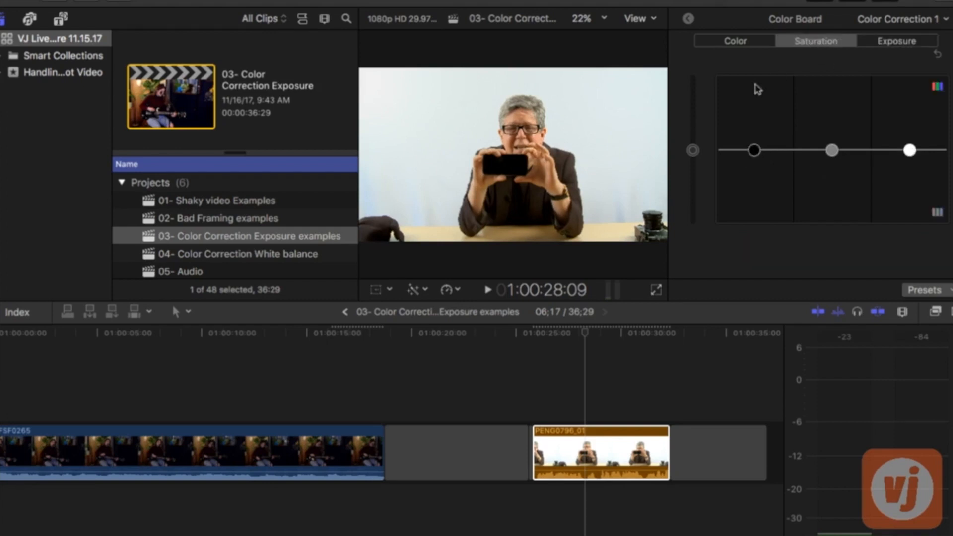
left_click_drag(694, 151, 693, 145)
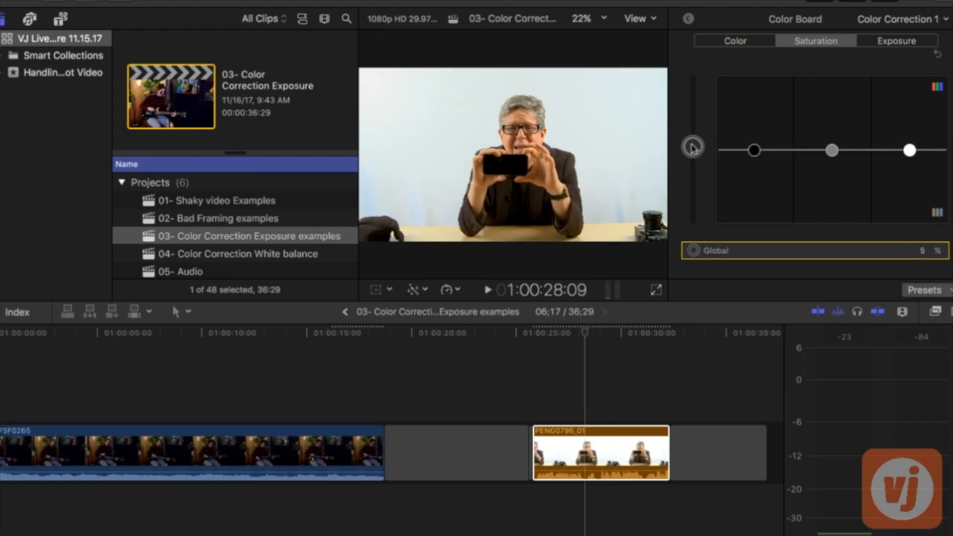
left_click(901, 43)
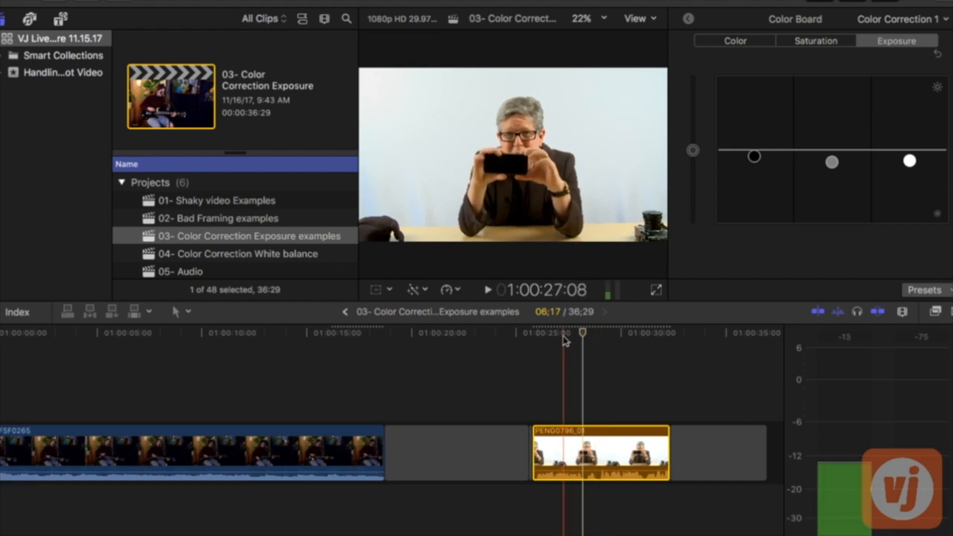
Step: Play part of clip PENG0796_01 and compare its picture with Color Correction 1 turned off and on again
left_click(564, 357)
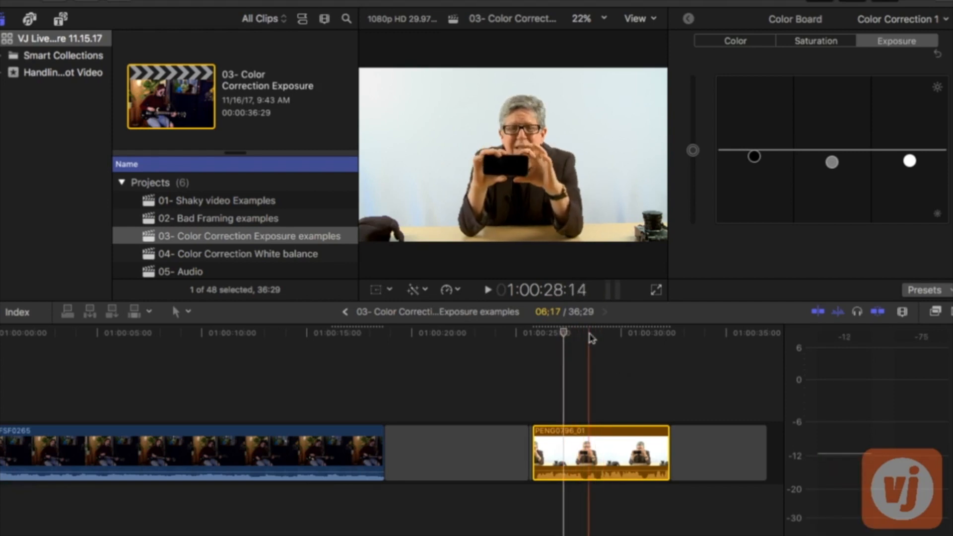
key("space")
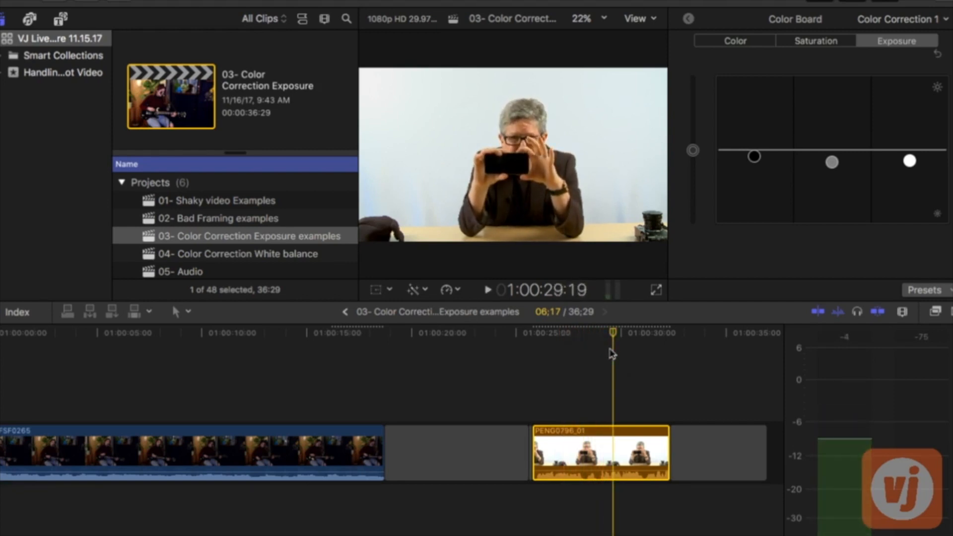
left_click(694, 20)
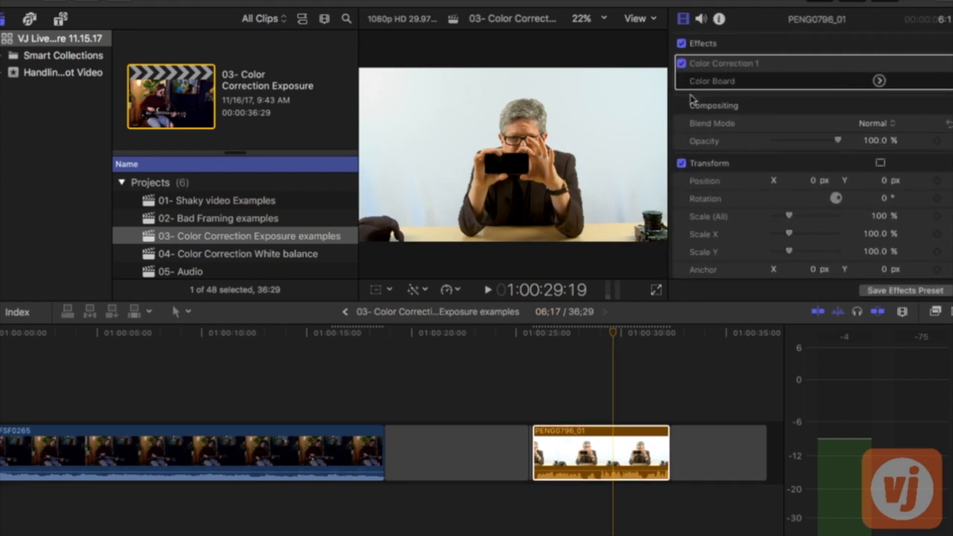
left_click(683, 65)
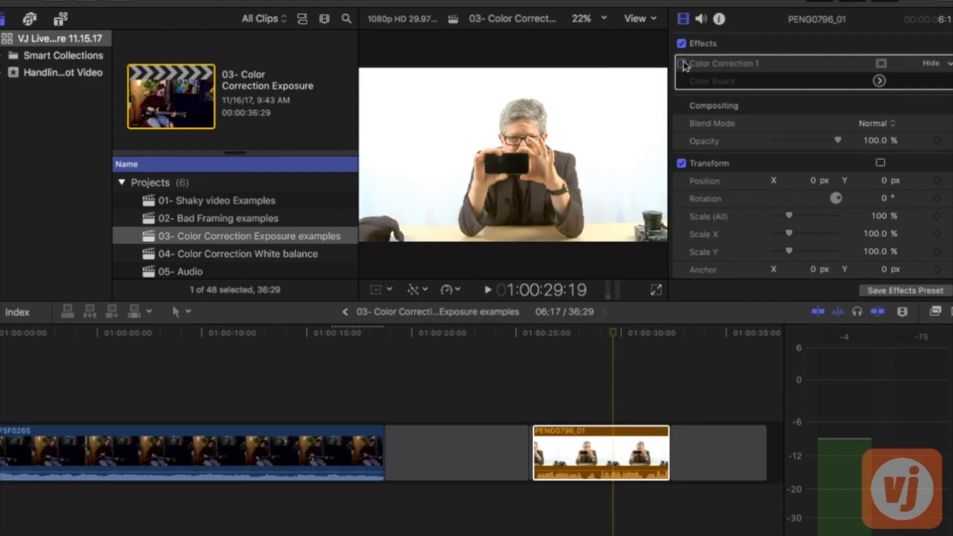
left_click(682, 64)
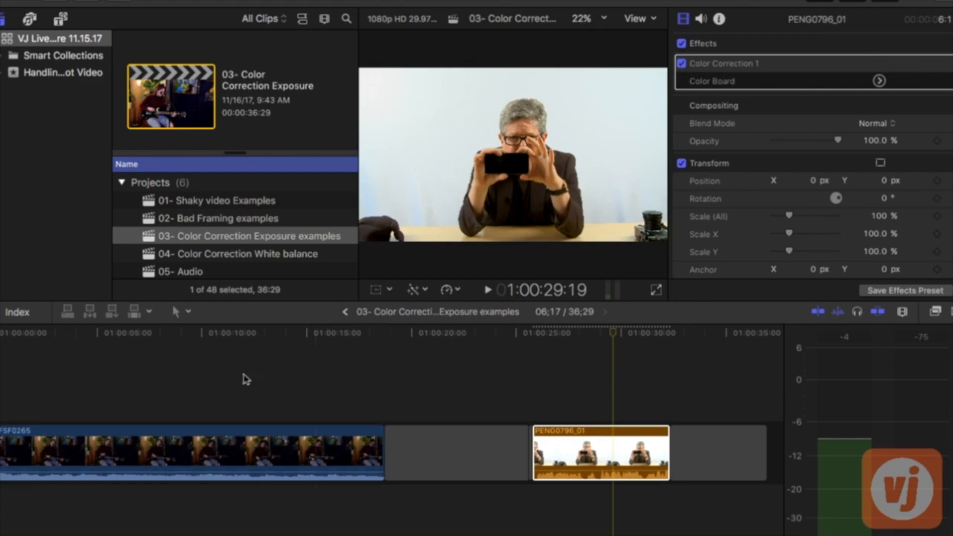
Step: Open the project 04- Color Correction White balance and select clip NY012301 with the playhead at 01:00:12:08
left_click(303, 462)
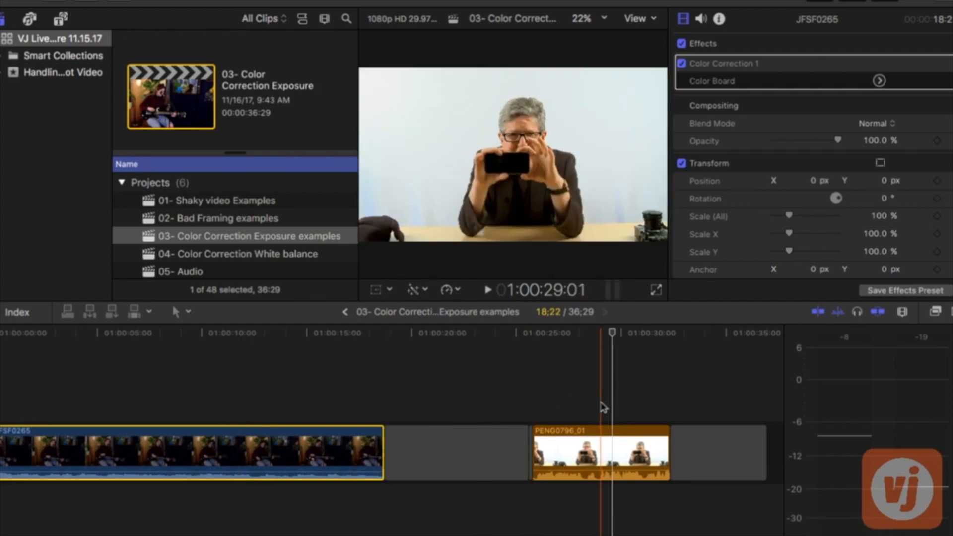
double_click(149, 255)
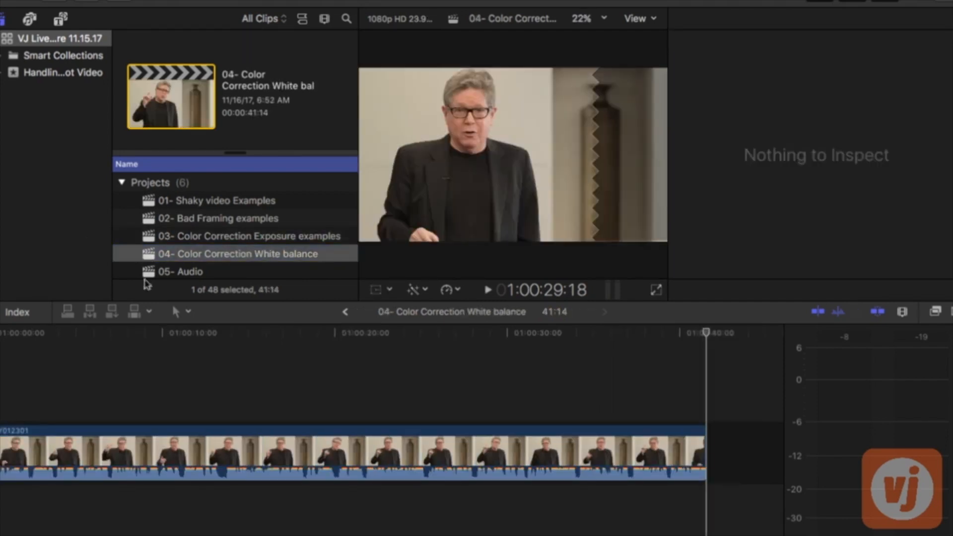
left_click(205, 343)
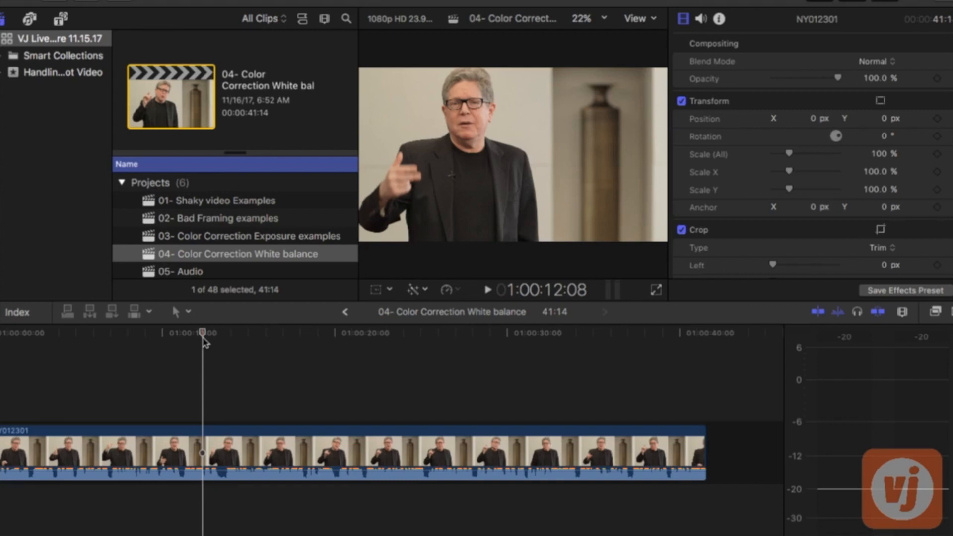
left_click(201, 442)
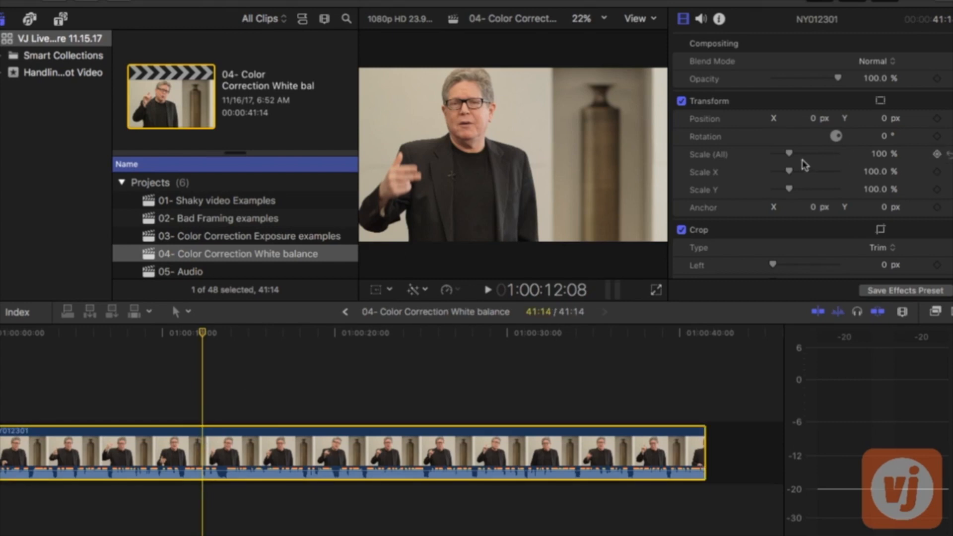
Step: Look over the Color Board's color controls for clip NY012301 and return to its video settings
scroll(804, 166, "down", 3)
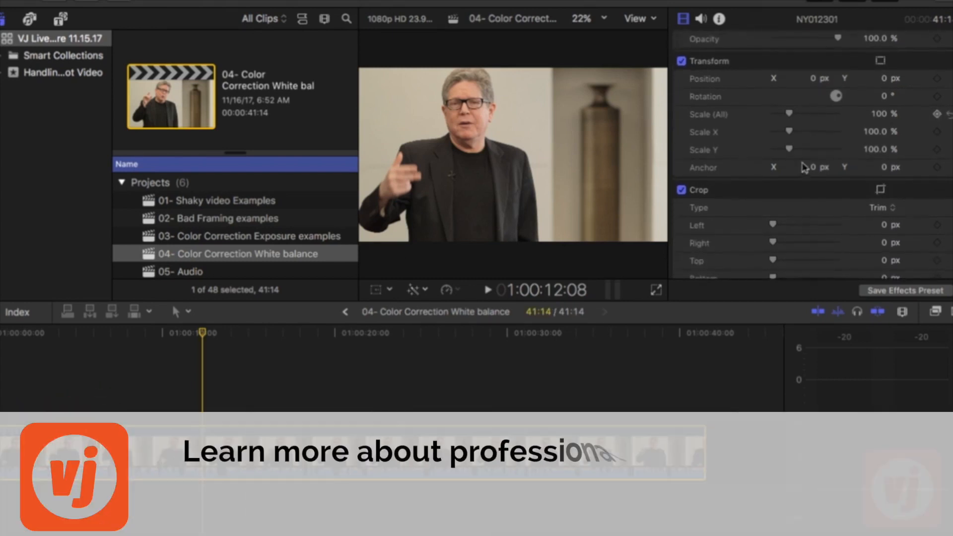
scroll(805, 167, "up", 3)
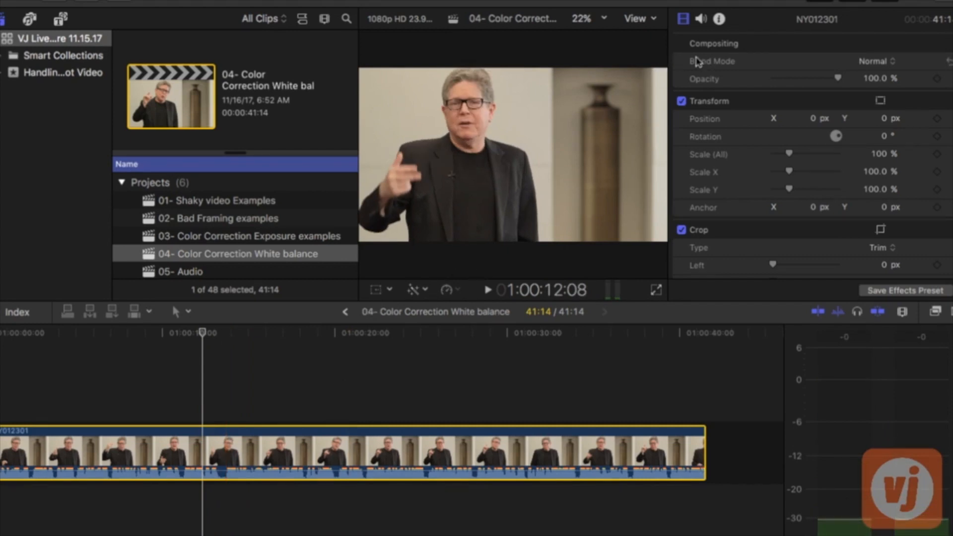
key("super+6")
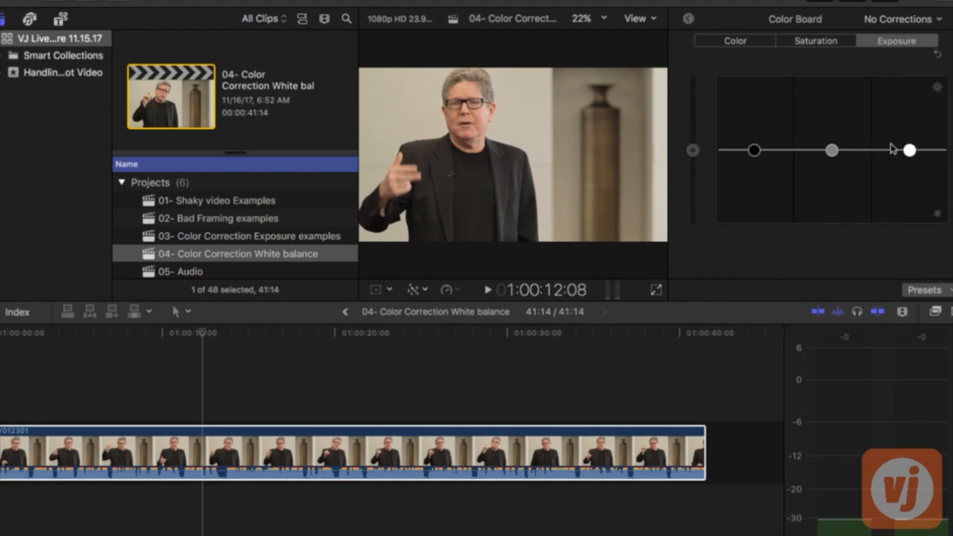
left_click(740, 44)
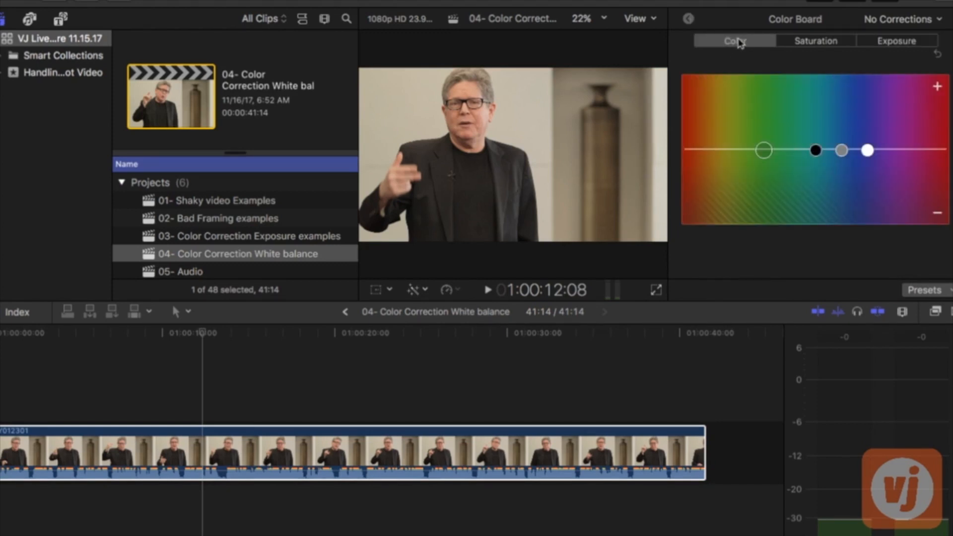
left_click(690, 19)
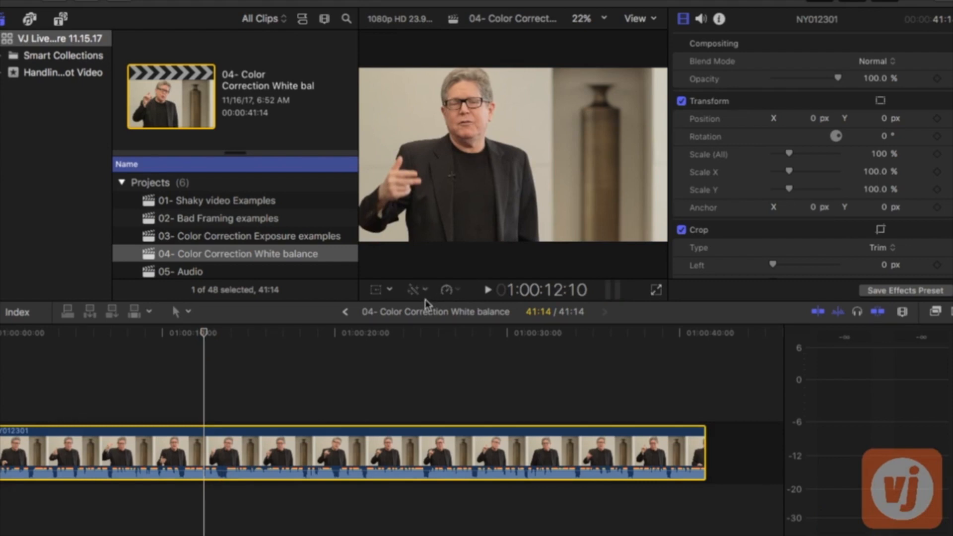
Step: Apply Balance Color to clip NY012301 and compare the picture with the balance turned off and on again
key("alt+super+b")
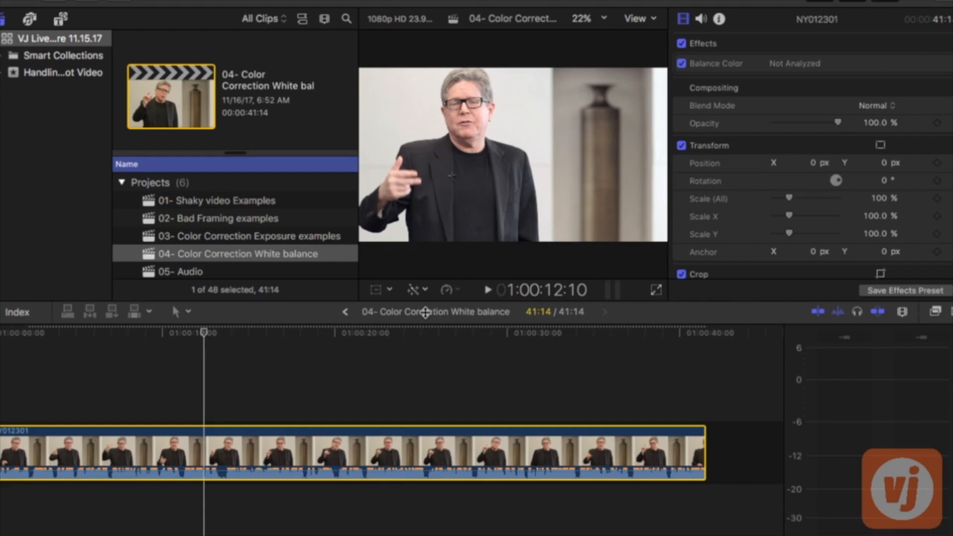
left_click(820, 65)
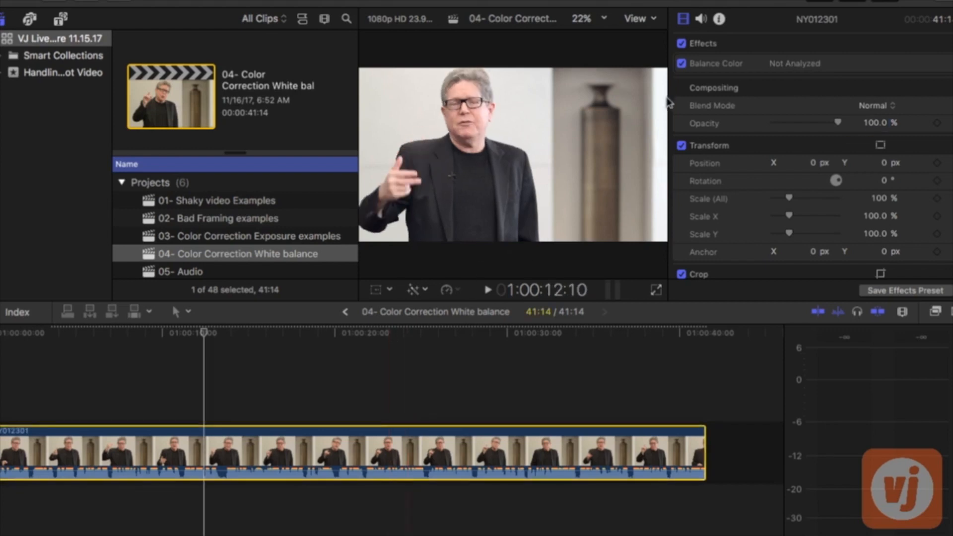
left_click(683, 66)
left_click(683, 63)
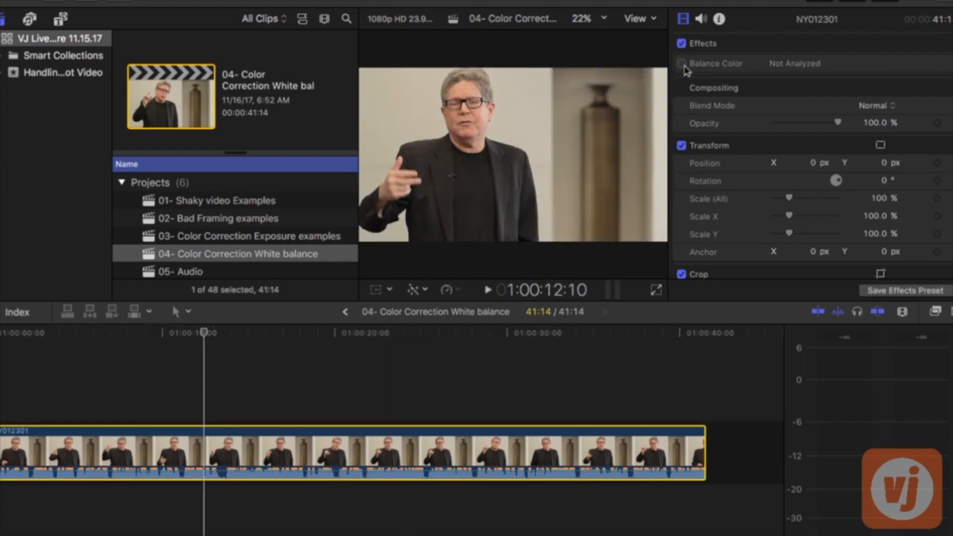
left_click(683, 65)
left_click(683, 64)
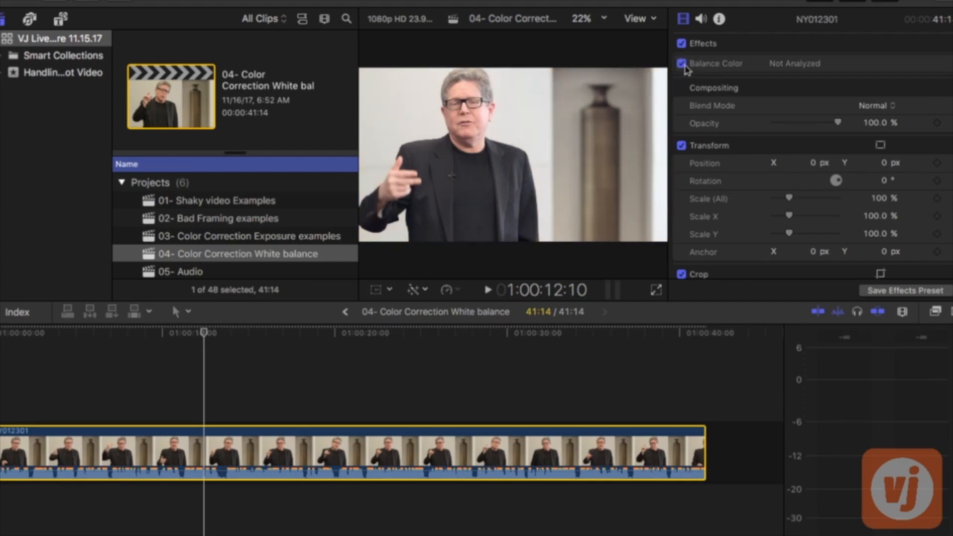
Step: Set clip NY012301's shadow exposure to -7% and its global saturation to 10% in the Color Board
key("super+6")
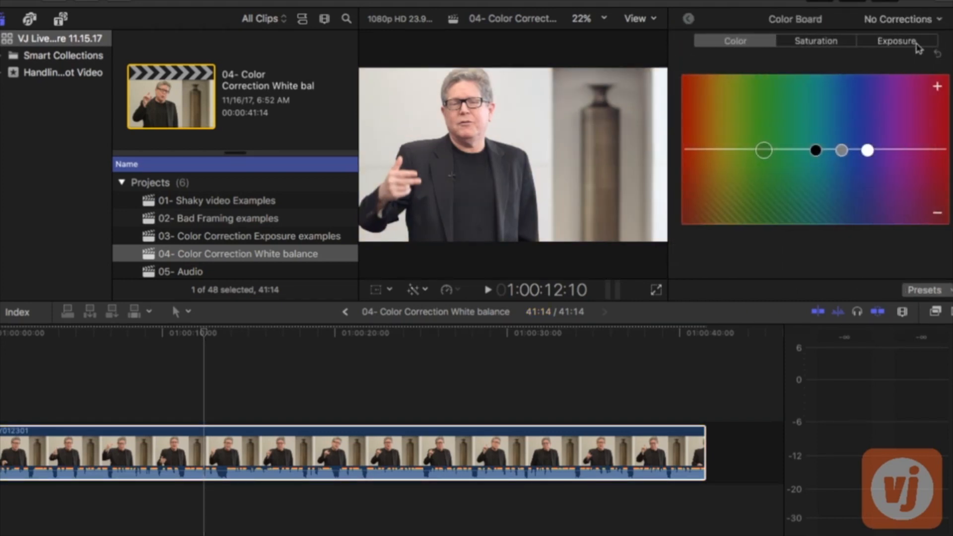
left_click(918, 45)
left_click(757, 153)
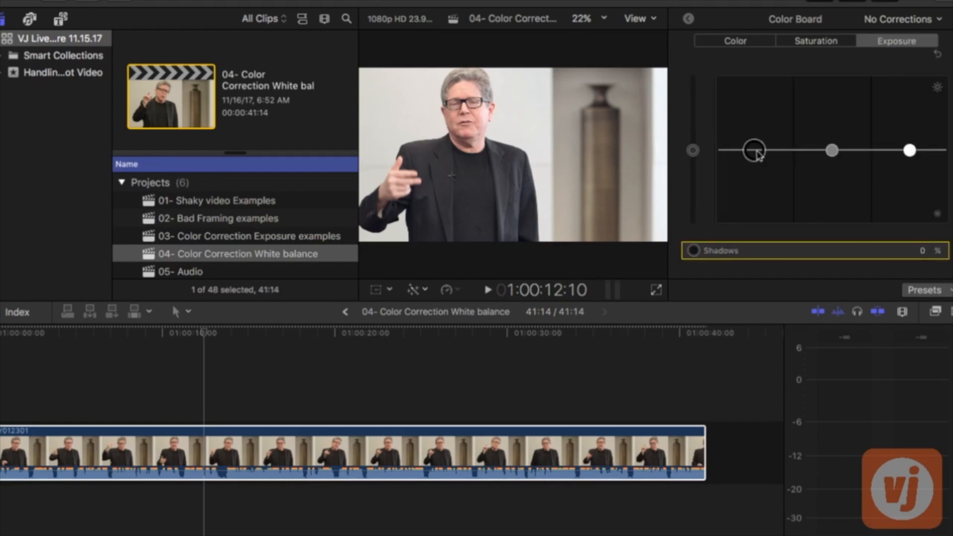
left_click_drag(759, 154, 759, 160)
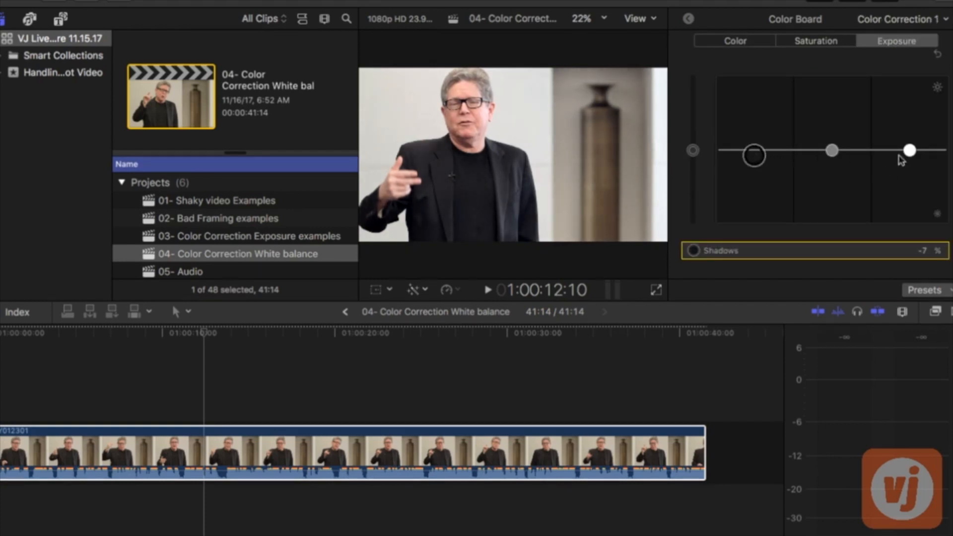
left_click(810, 43)
left_click_drag(694, 152, 693, 144)
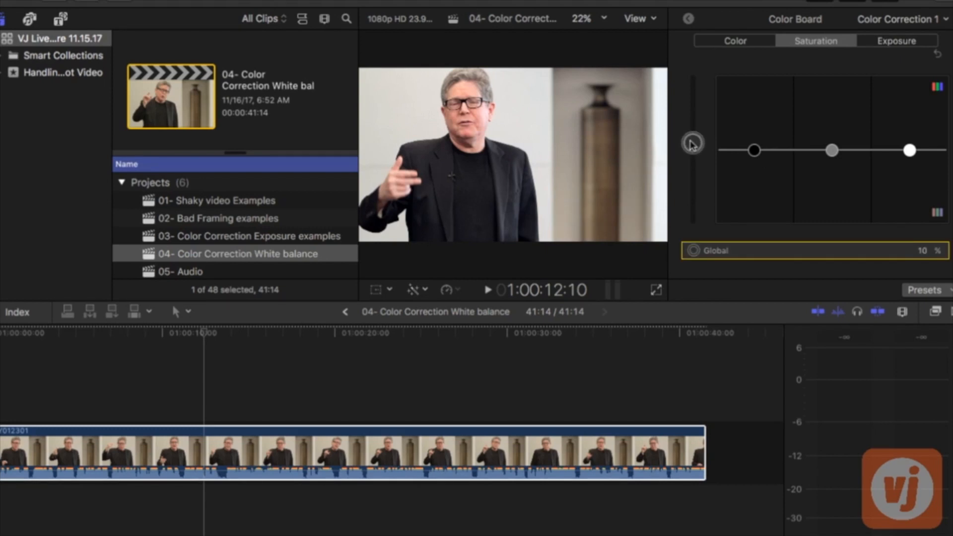
Step: Shift clip NY012301's global color tint to 156° at 6% and return to its video settings
left_click(750, 44)
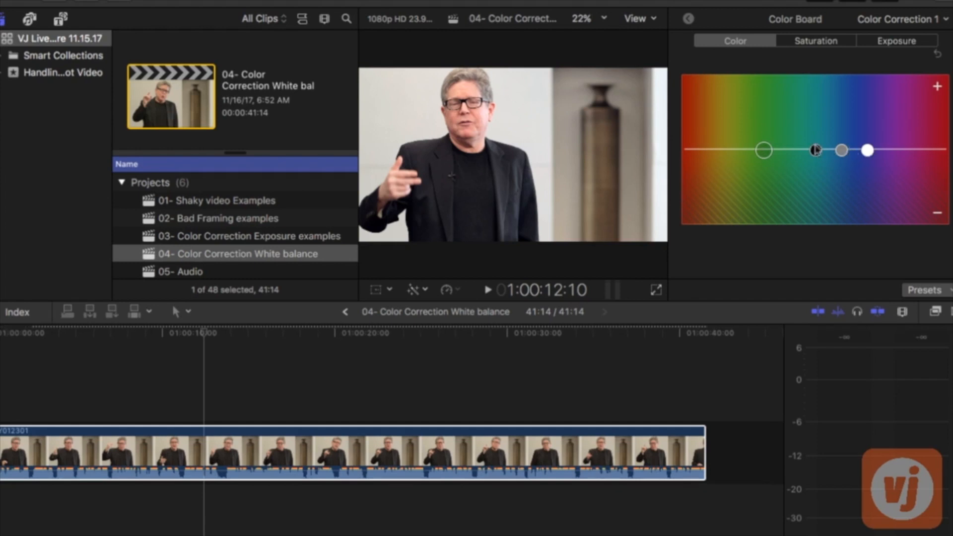
left_click_drag(764, 152, 799, 147)
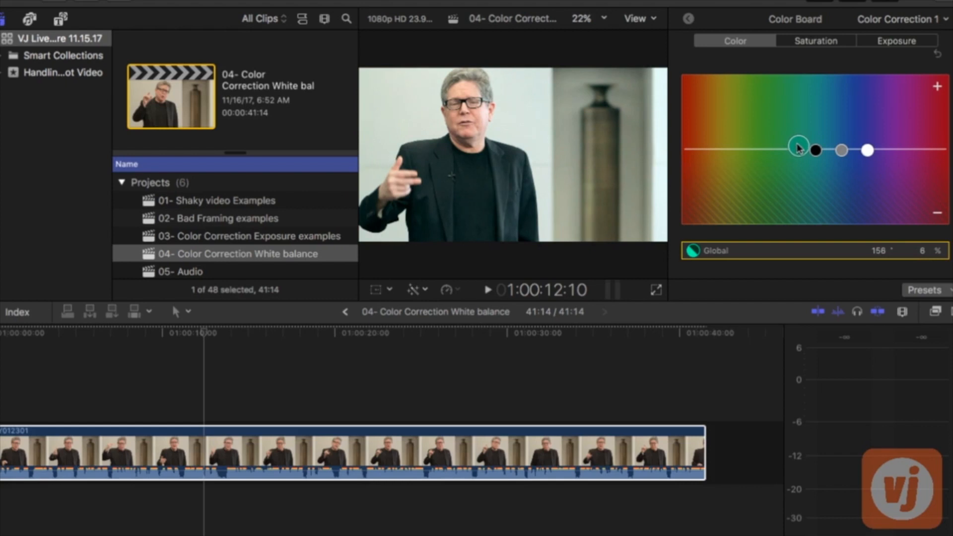
left_click(688, 19)
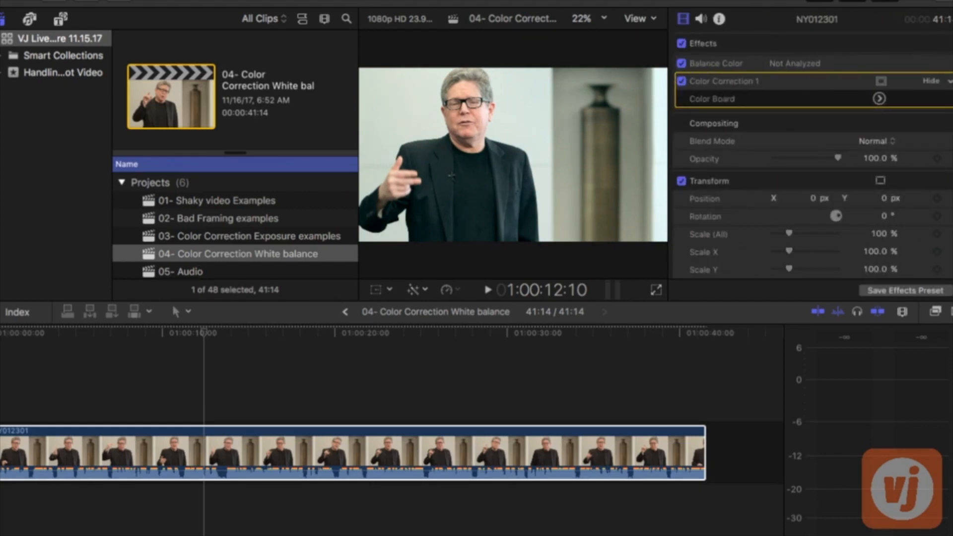
Step: Compare clip NY012301's picture with Color Correction 1 turned off and on several times, leaving the correction on
left_click(683, 81)
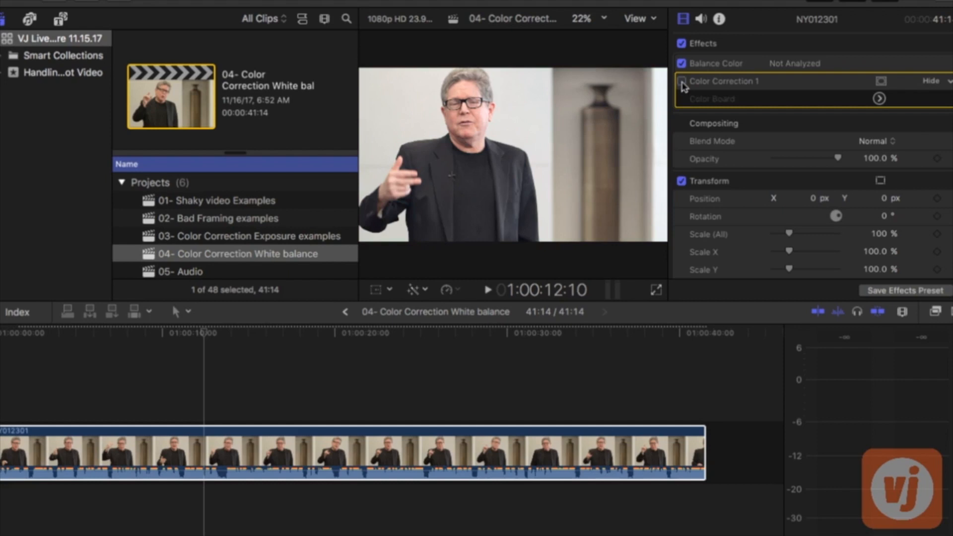
left_click(682, 81)
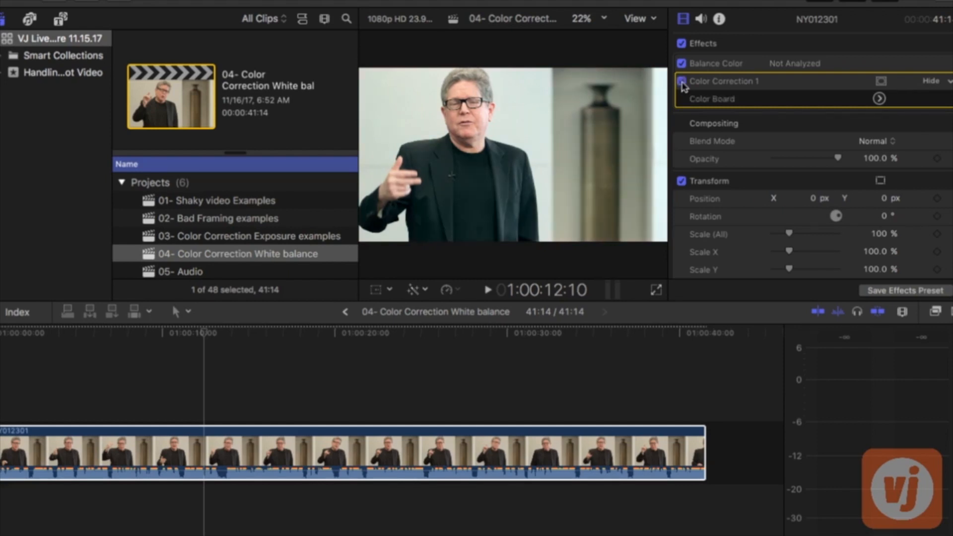
left_click(682, 81)
left_click(683, 82)
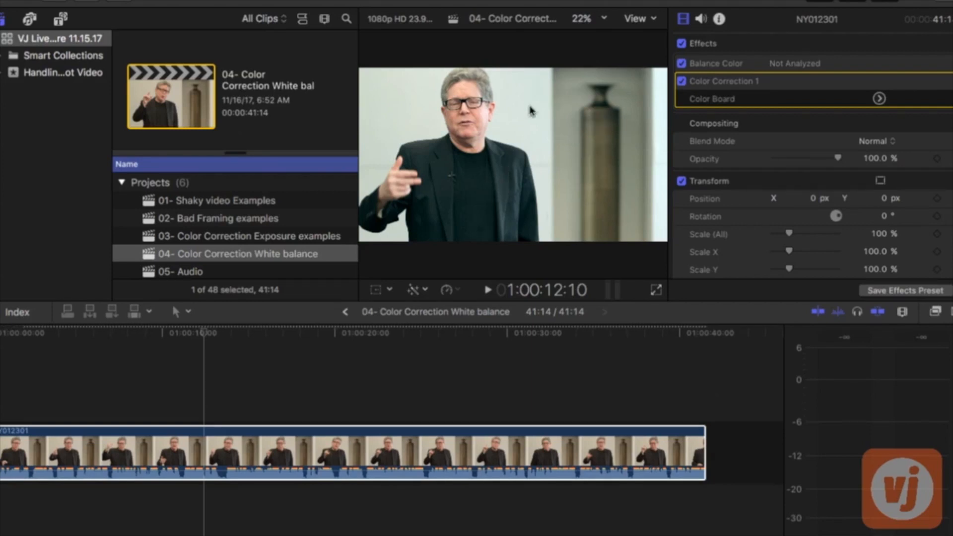
left_click(683, 81)
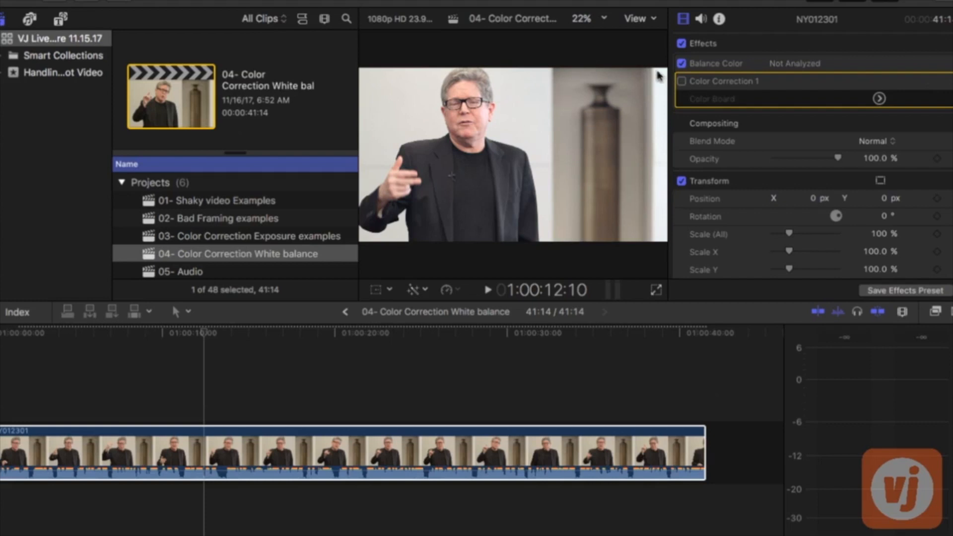
left_click(682, 81)
Step: Open the project 05- Audio and bring up the audio enhancement settings of clip IMG_8483
scroll(269, 204, "down", 3)
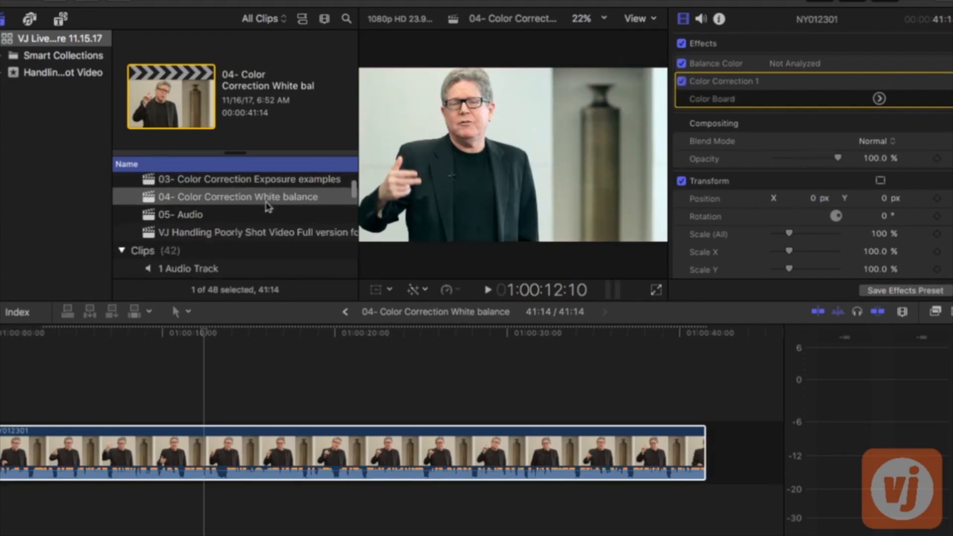
scroll(268, 206, "up", 3)
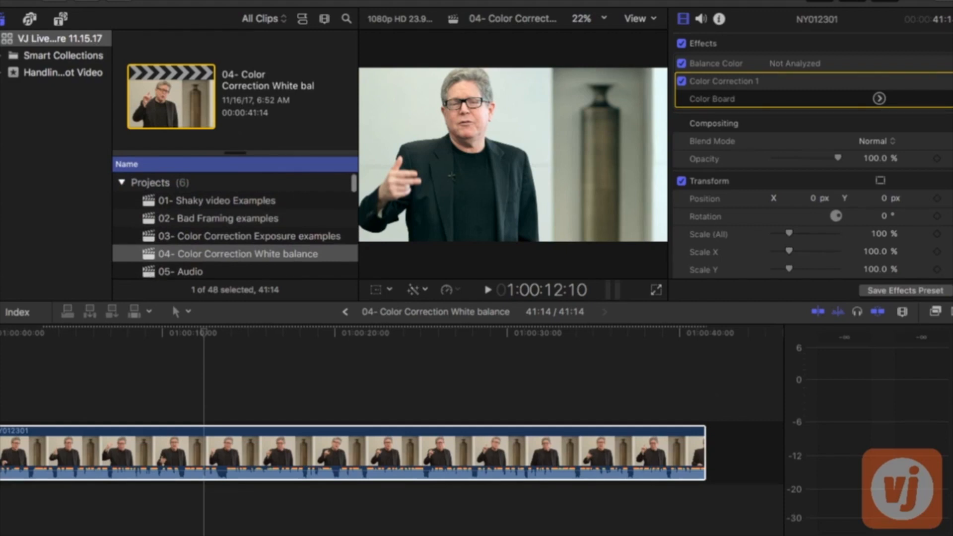
double_click(149, 273)
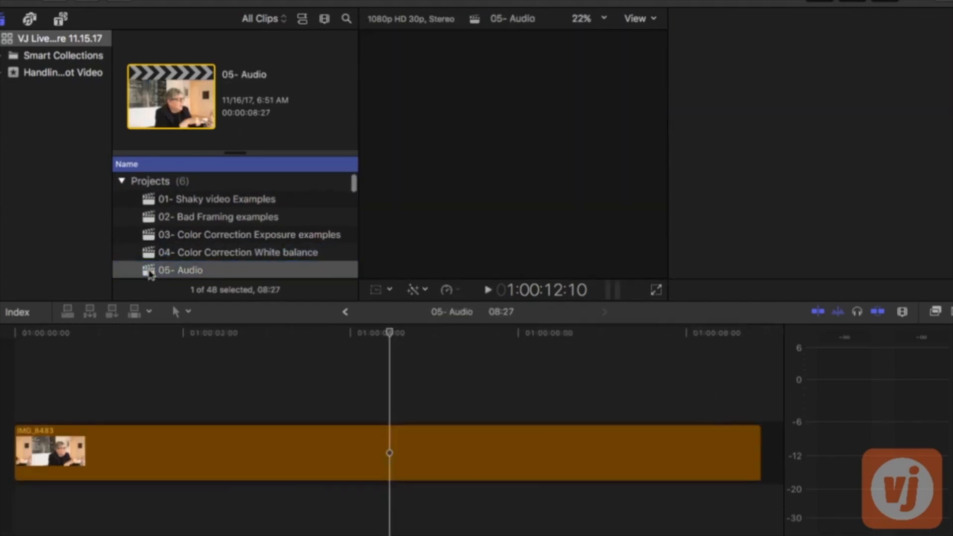
left_click(174, 334)
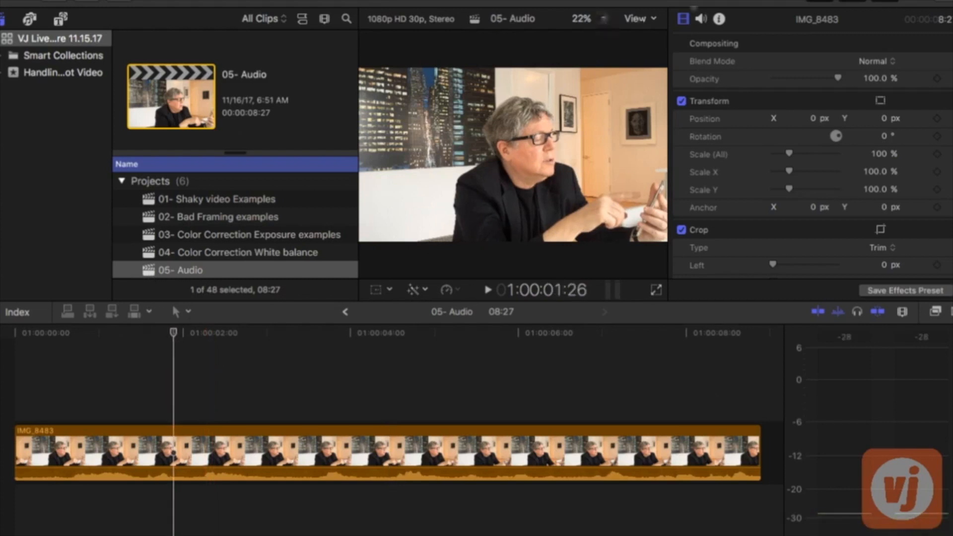
left_click(703, 20)
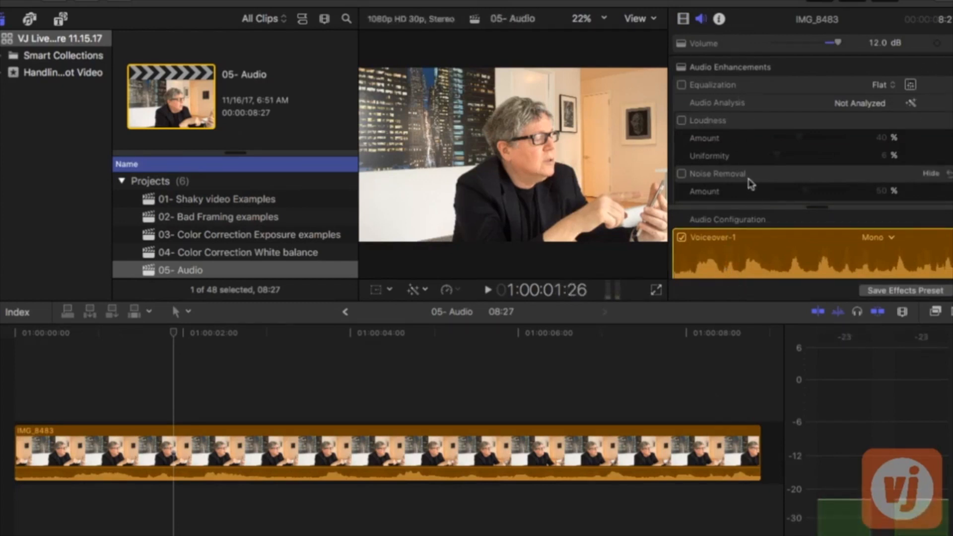
scroll(751, 184, "down", 3)
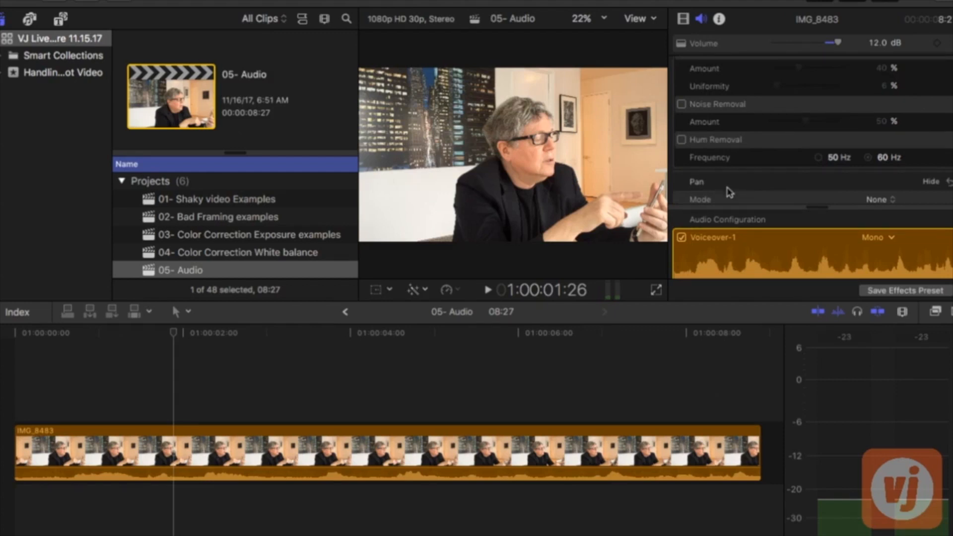
Step: Play clip IMG_8483 from its start twice to listen to the uncorrected sound
left_click_drag(175, 333, 15, 334)
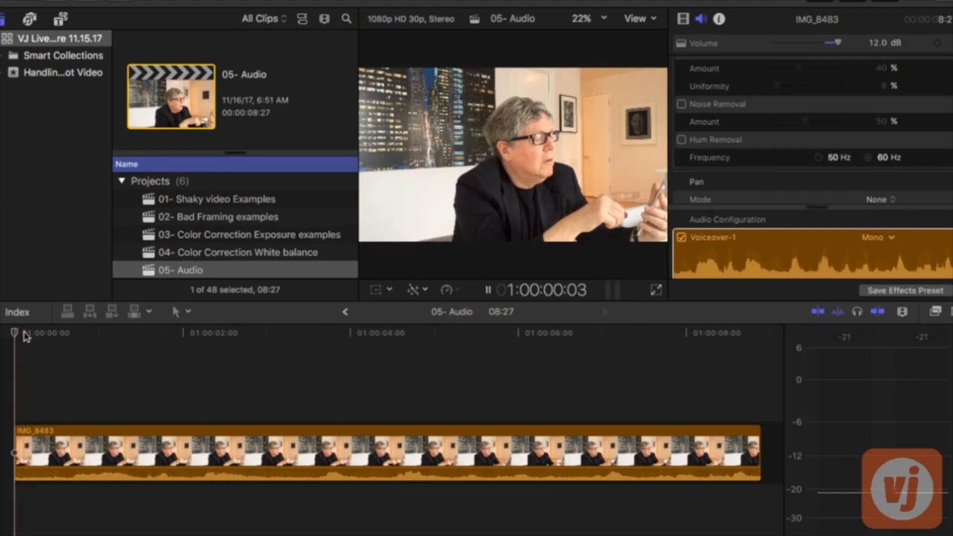
key("space")
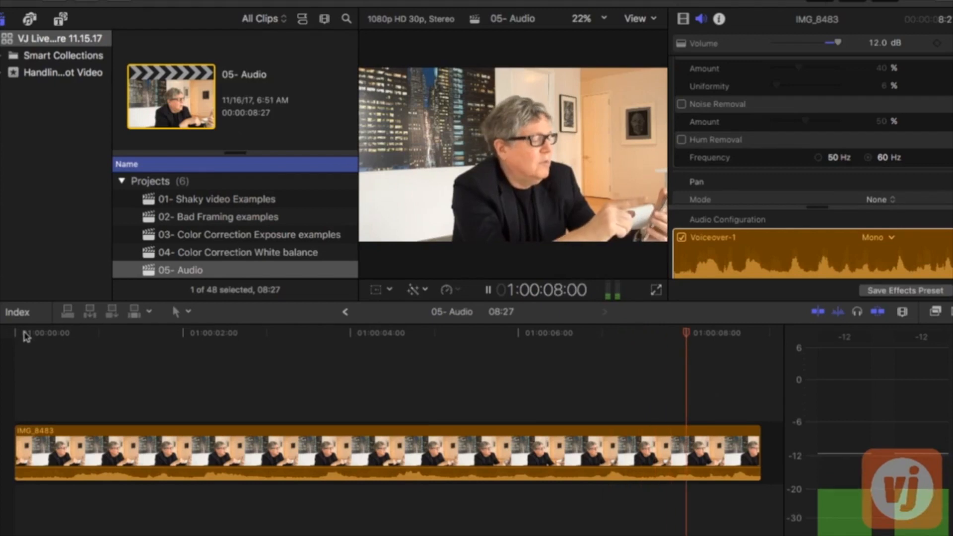
left_click(22, 331)
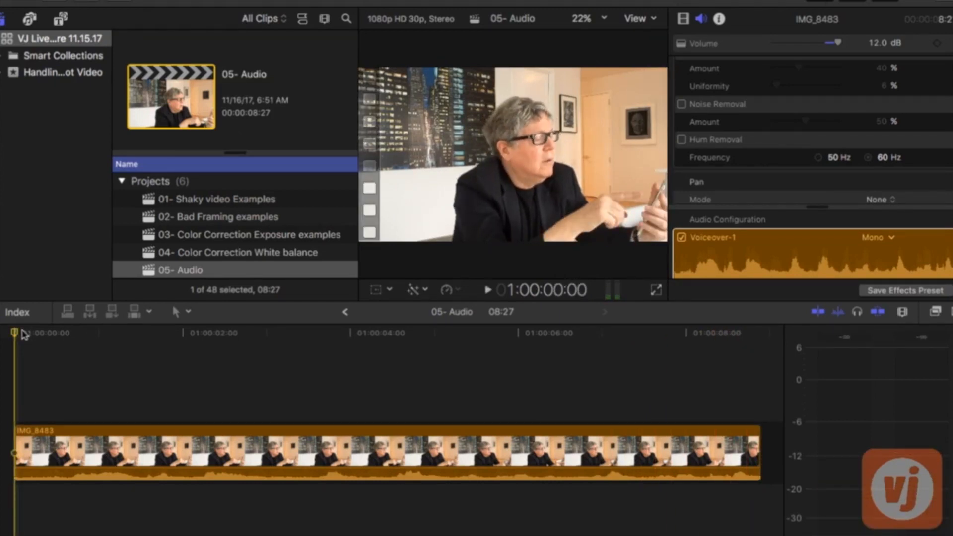
key("space")
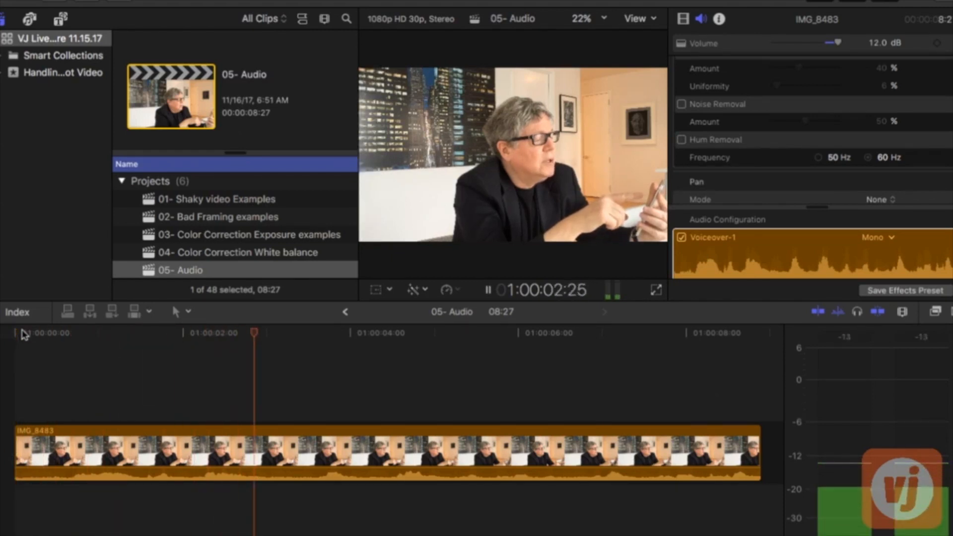
key("space")
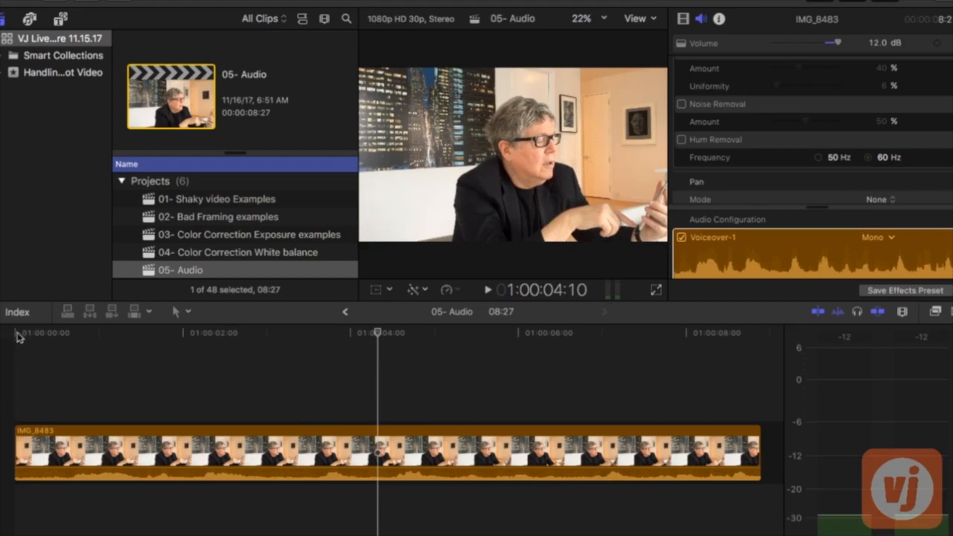
Step: Select clip IMG_8483 and examine its Equalization, Loudness, Noise Removal and Hum Removal settings
left_click(101, 438)
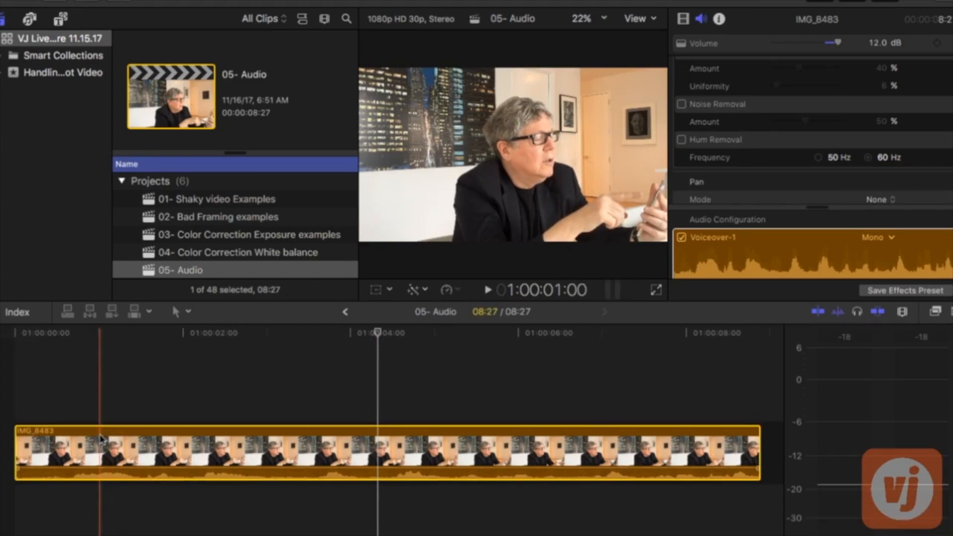
key("space")
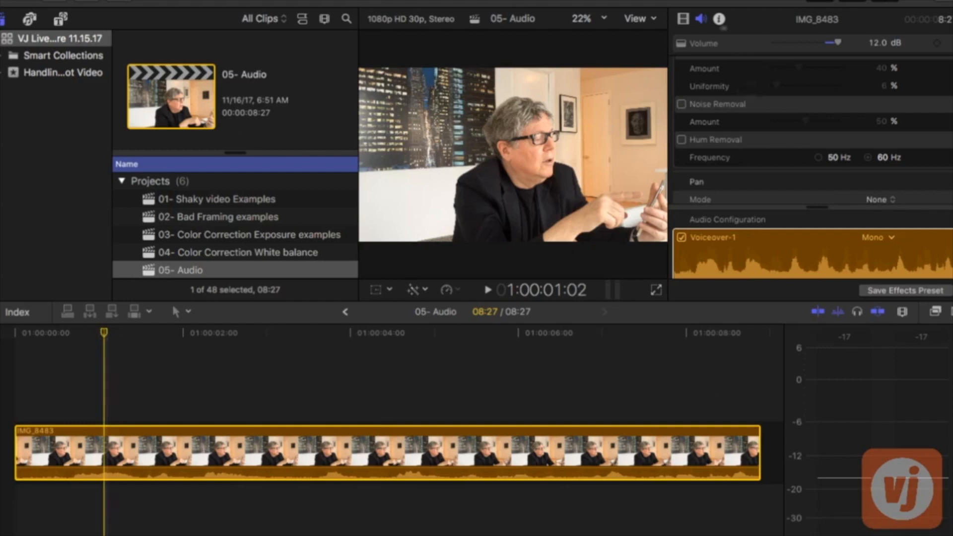
scroll(738, 105, "up", 4)
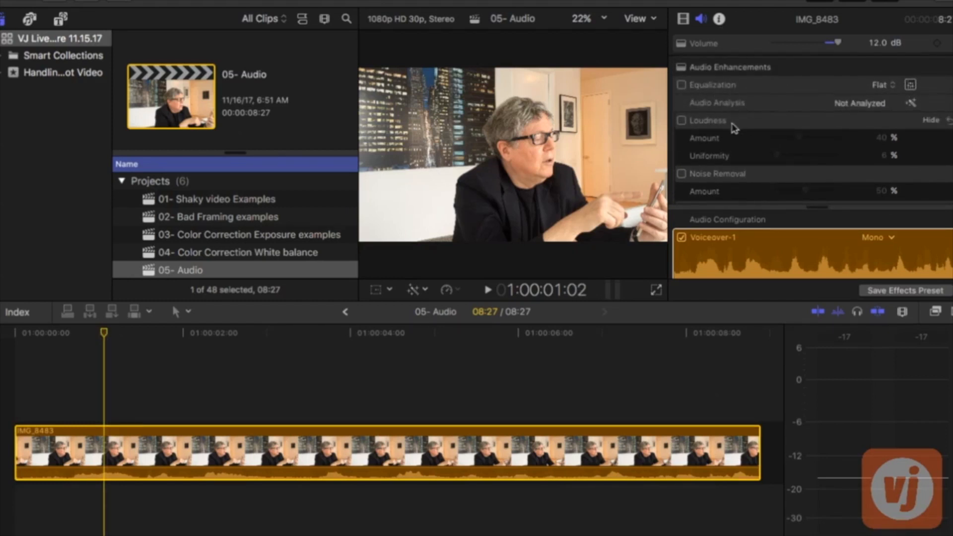
scroll(705, 127, "down", 2)
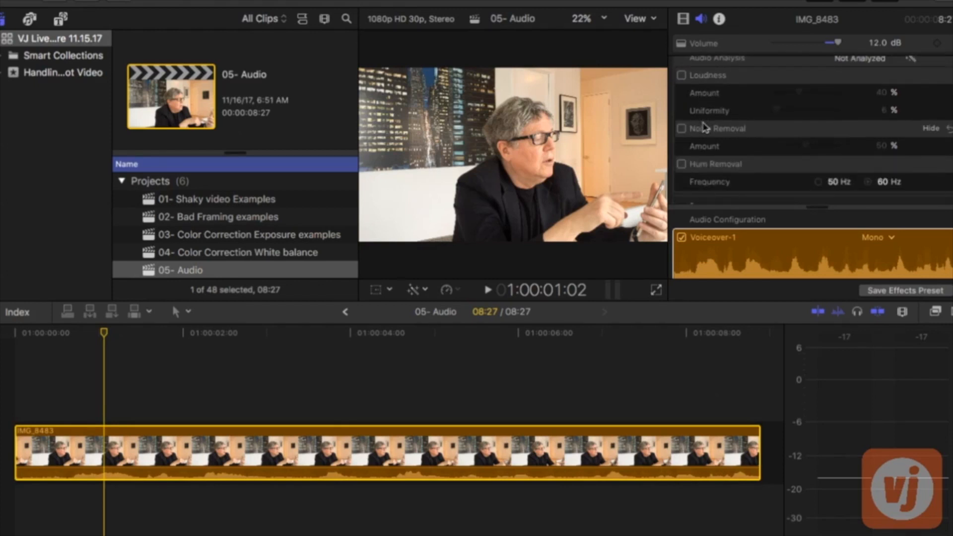
scroll(705, 128, "down", 1)
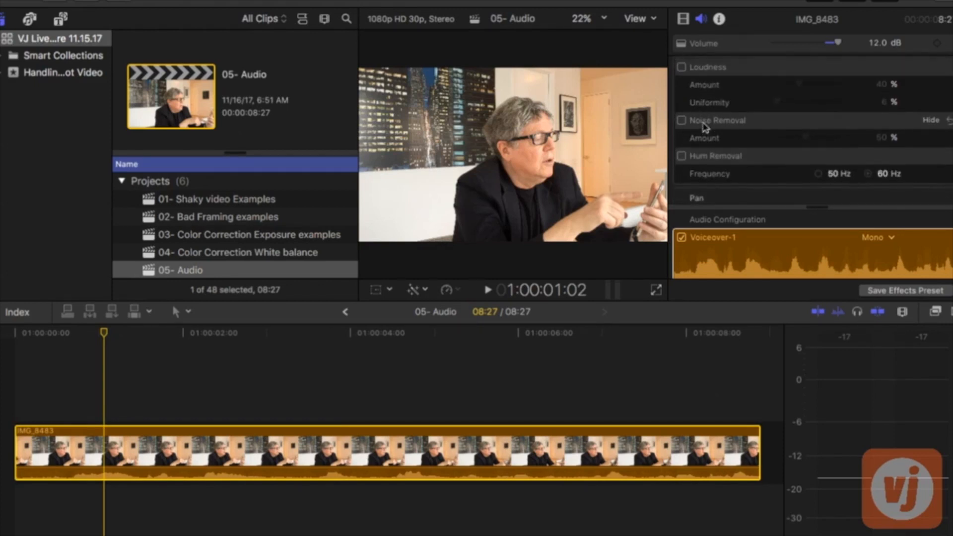
scroll(706, 128, "down", 1)
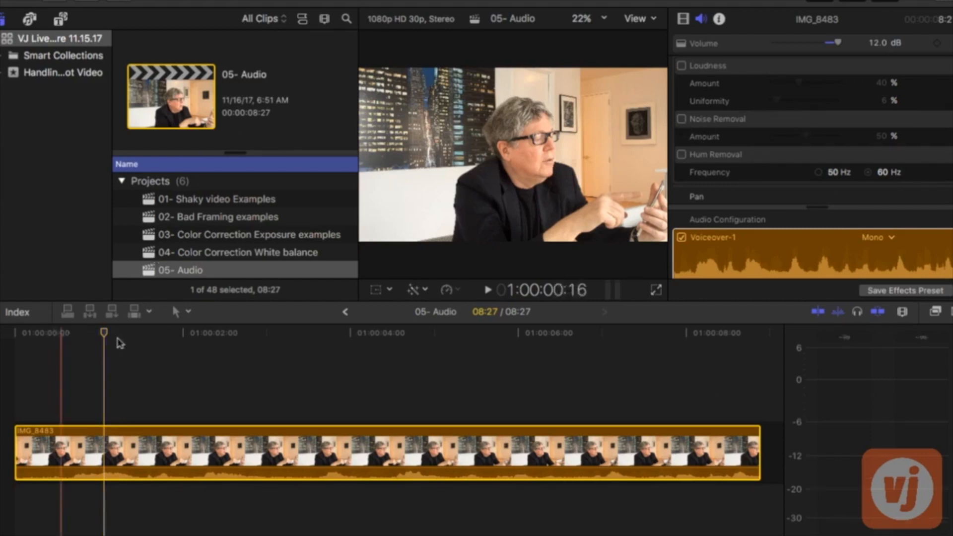
Step: Play clip IMG_8483 from its start and turn on Noise Removal at 50% during playback
left_click(16, 335)
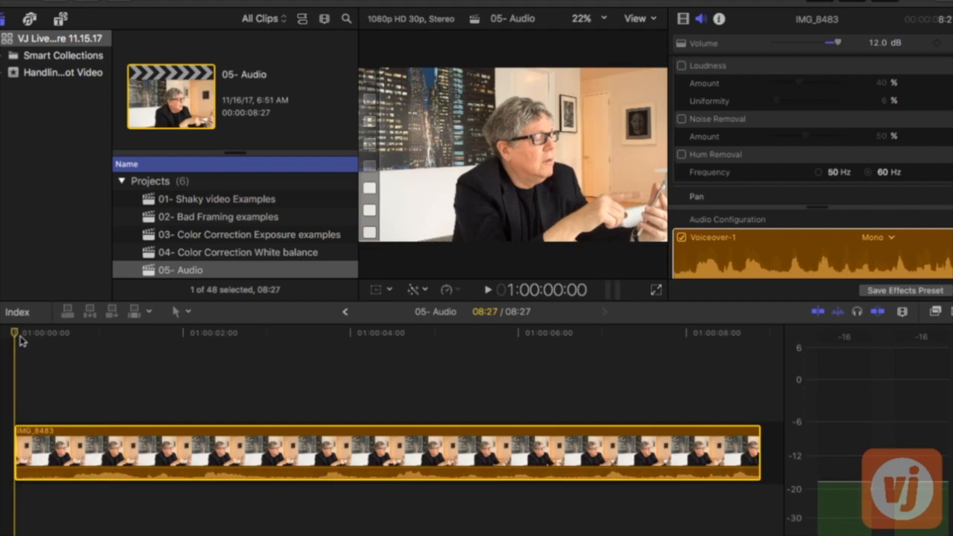
key("space")
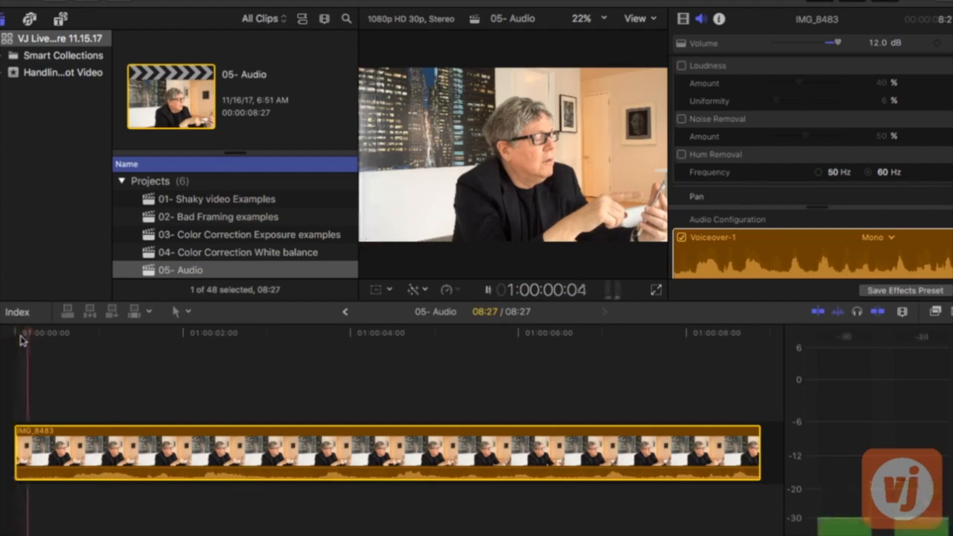
left_click(683, 120)
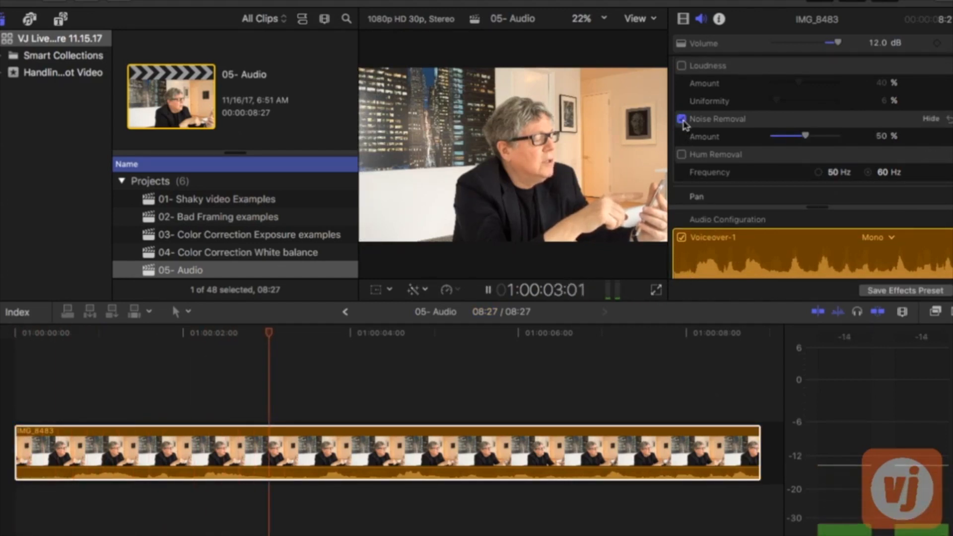
Step: Switch Noise Removal off and back on during playback of clip IMG_8483, and replay the clip from its start
left_click(682, 120)
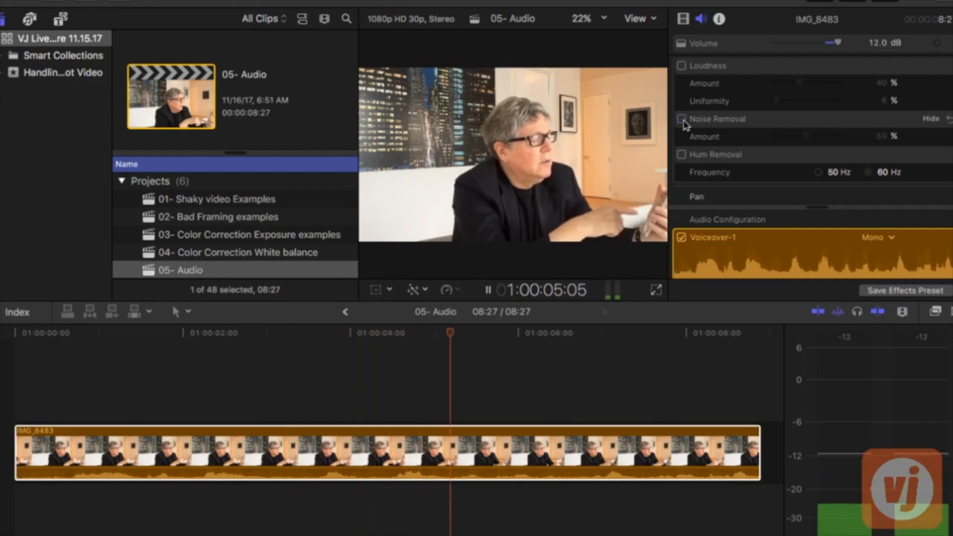
left_click(682, 120)
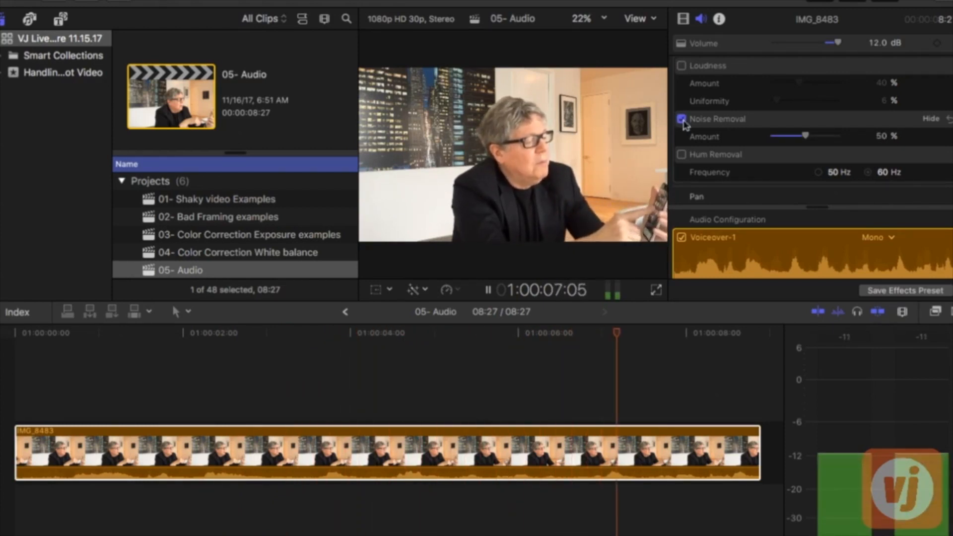
left_click(22, 337)
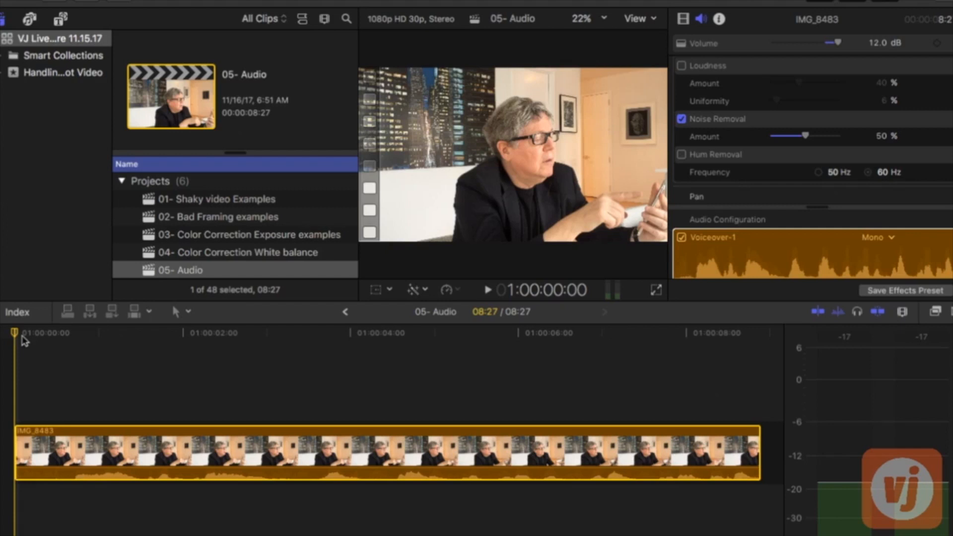
key("space")
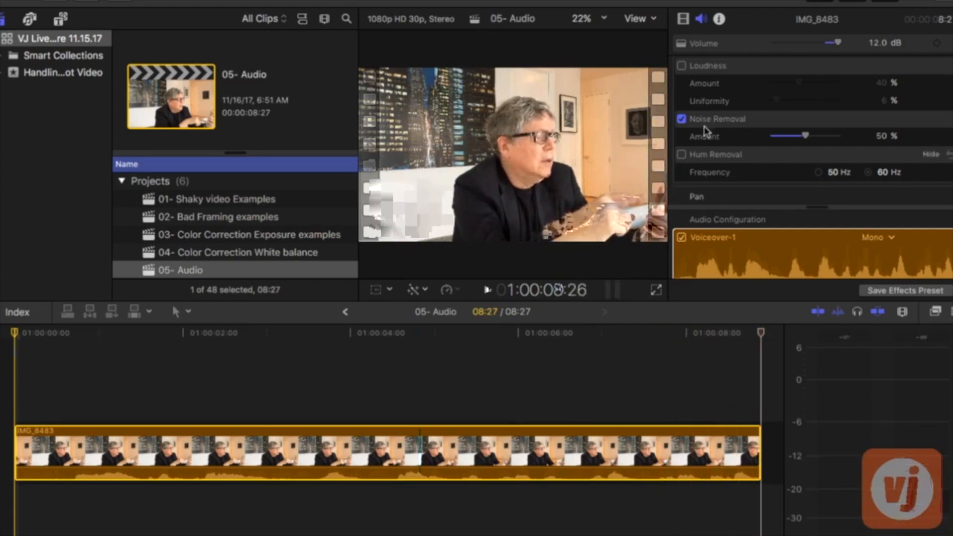
Step: Turn off Noise Removal, replay the clip from its start, and toggle the 50% noise removal during playback to compare the sound
left_click(682, 120)
key("space")
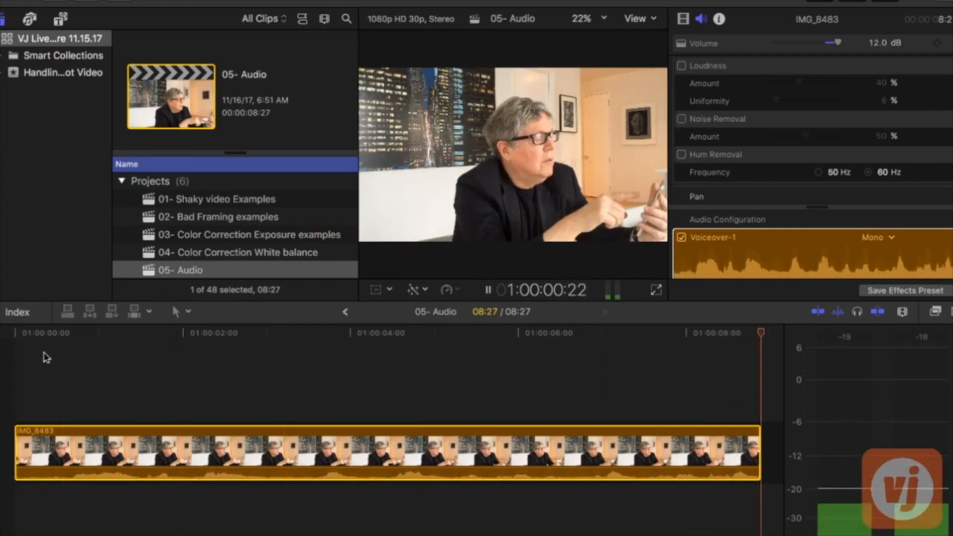
key("space")
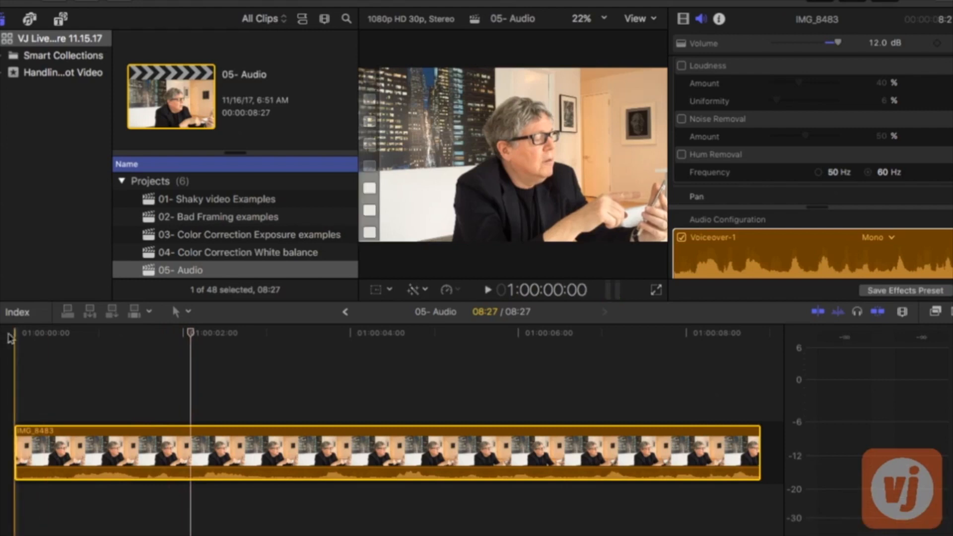
left_click(12, 337)
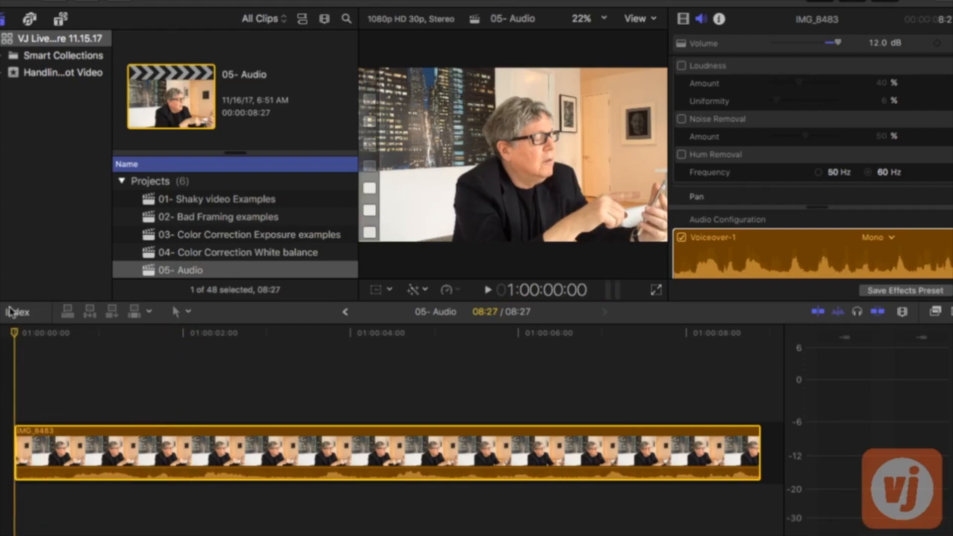
key("space")
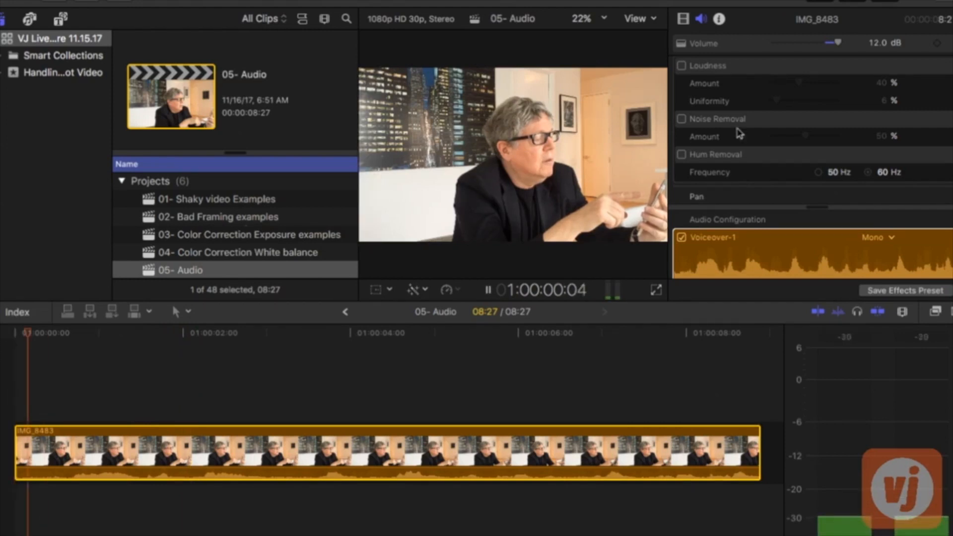
left_click(682, 120)
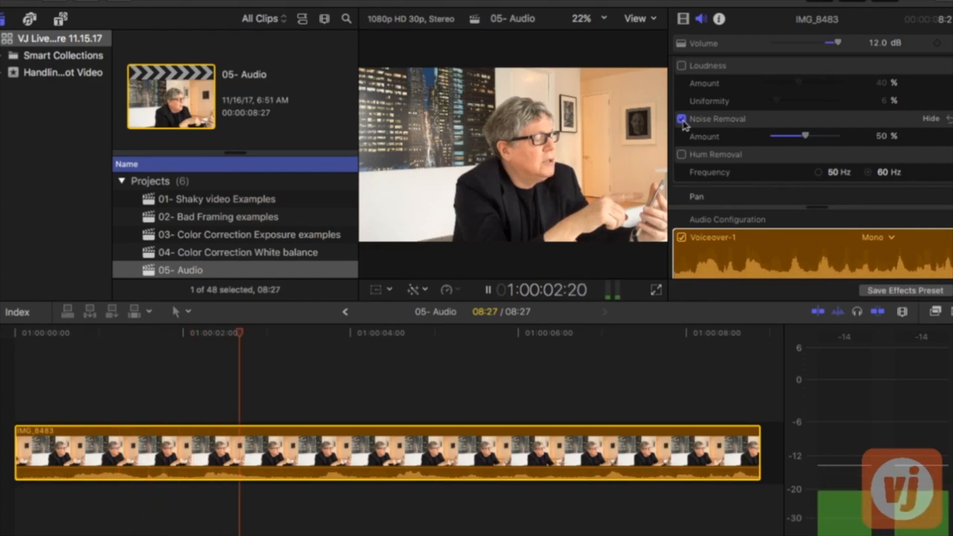
left_click(682, 121)
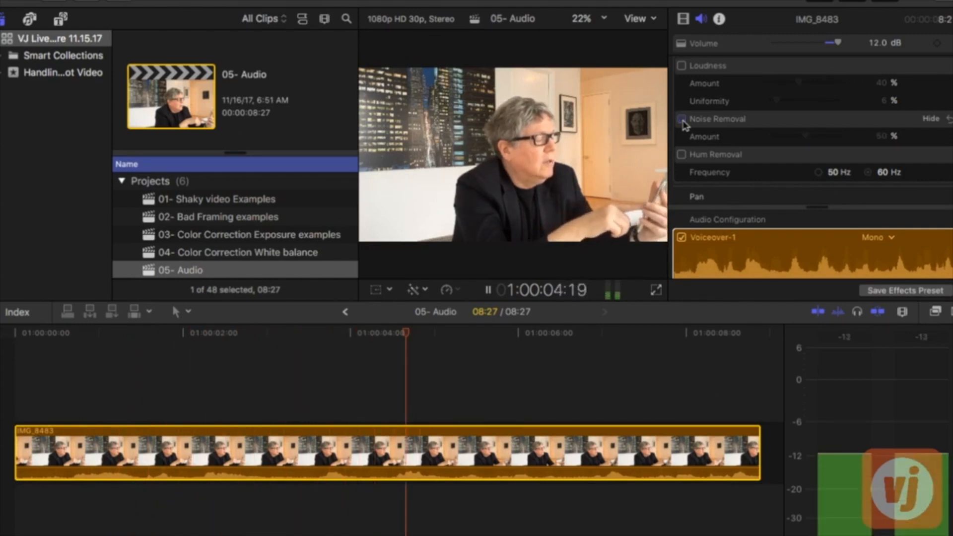
left_click(682, 120)
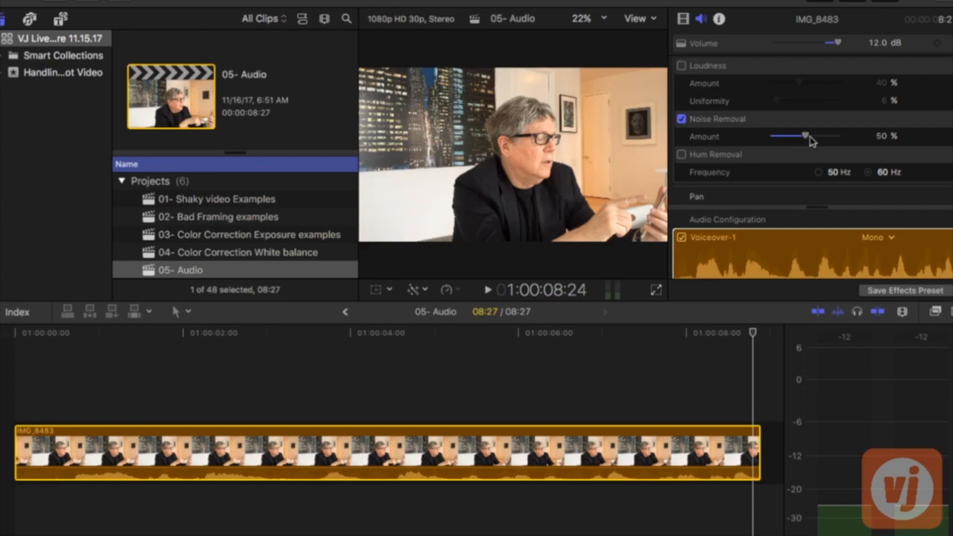
Step: Play clip IMG_8483 from its start and raise the Noise Removal amount to 100% during playback
left_click(15, 335)
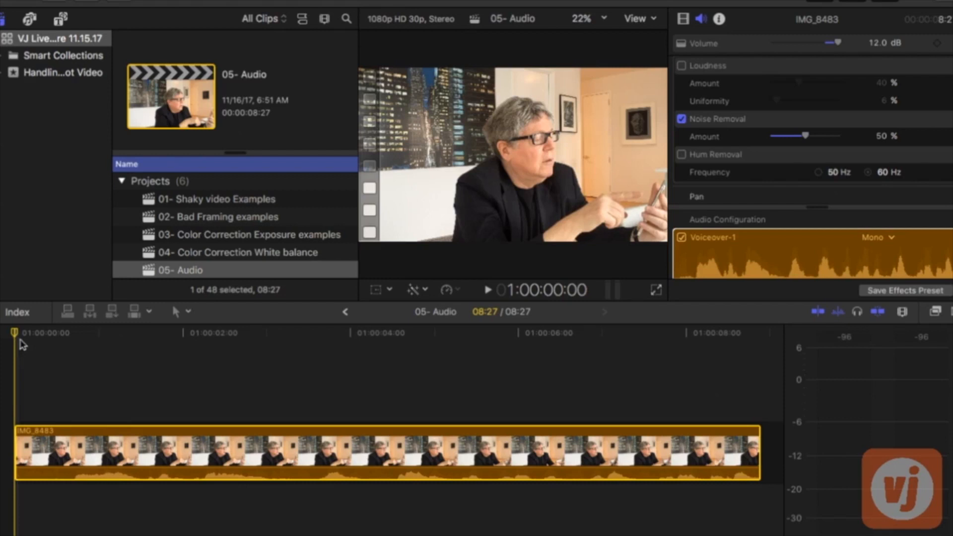
key("space")
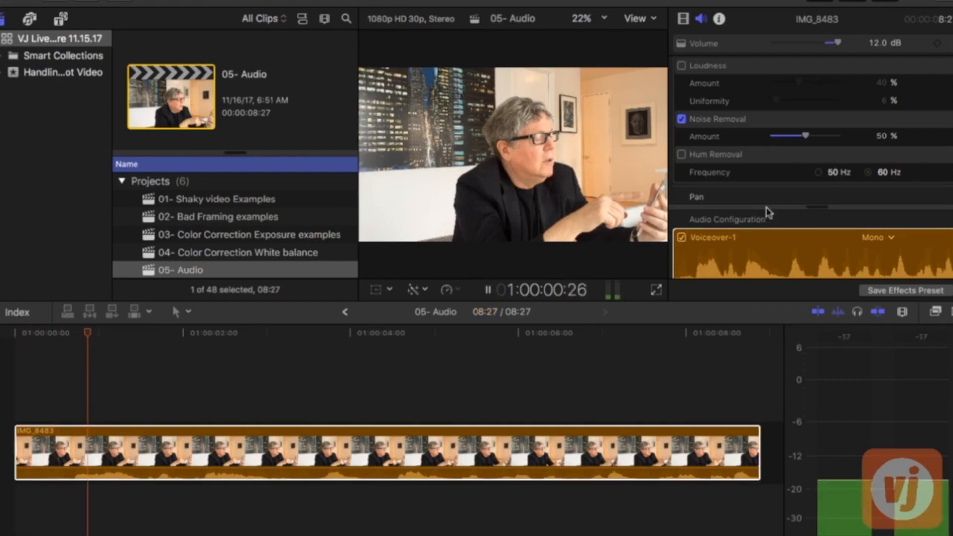
left_click_drag(805, 135, 843, 140)
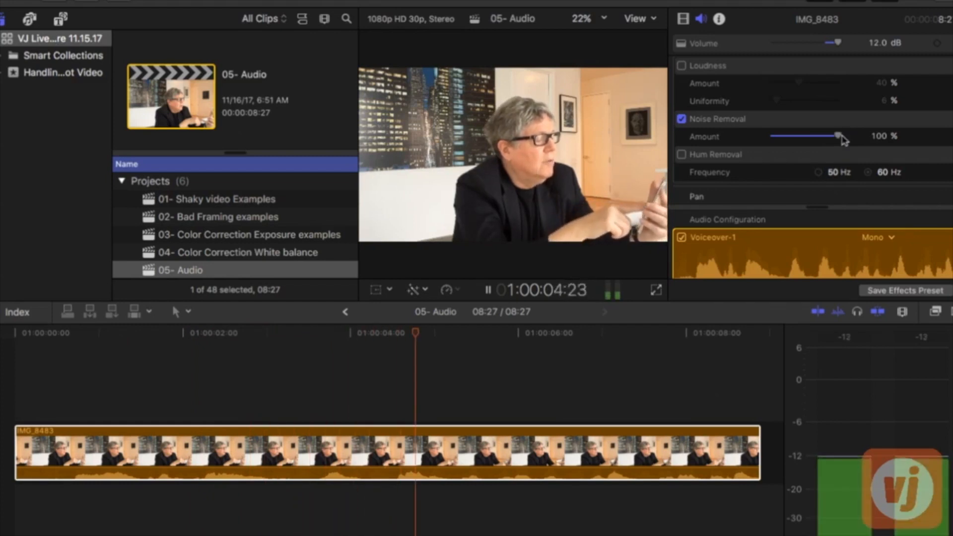
key("space")
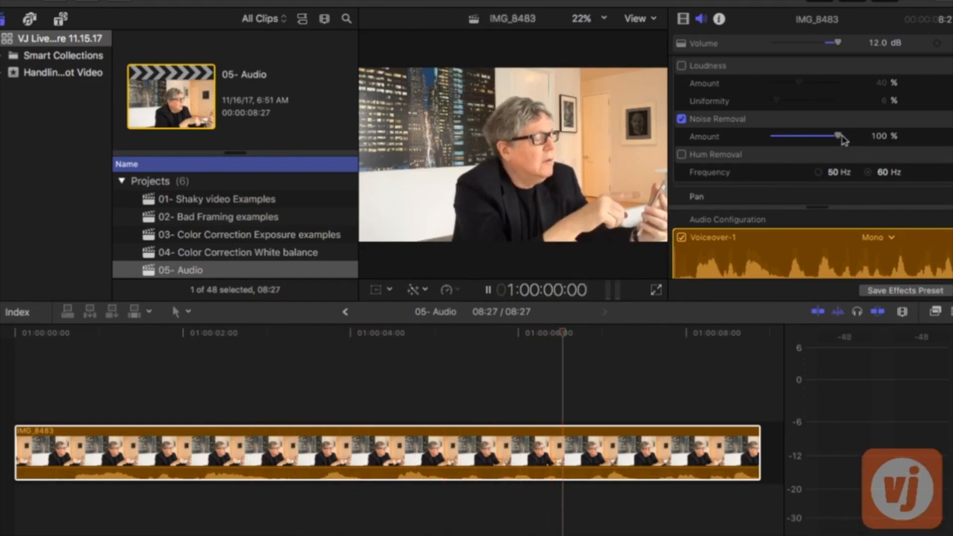
key("space")
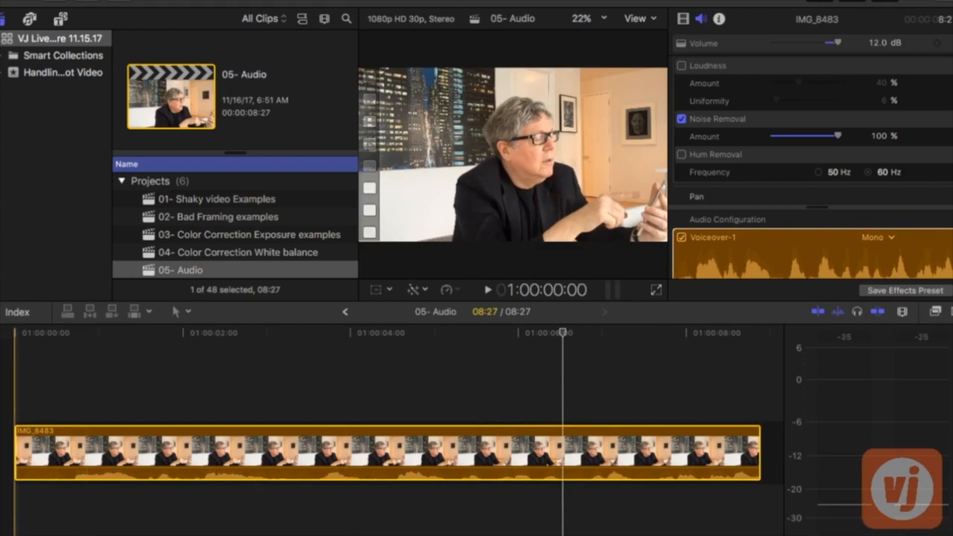
Step: Replay the clip from its start with Noise Removal at 100%, toggling it off and on to compare the sound
left_click(19, 336)
key("space")
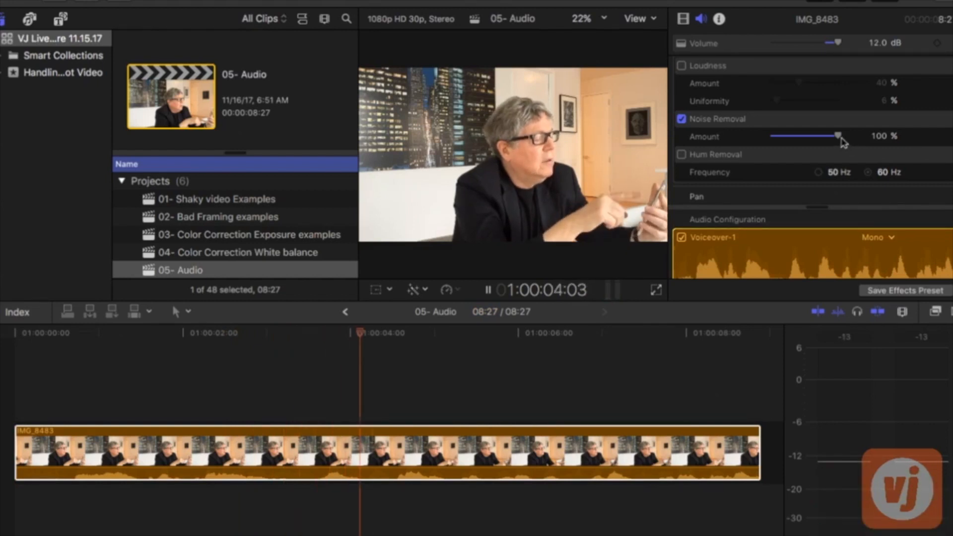
left_click(682, 119)
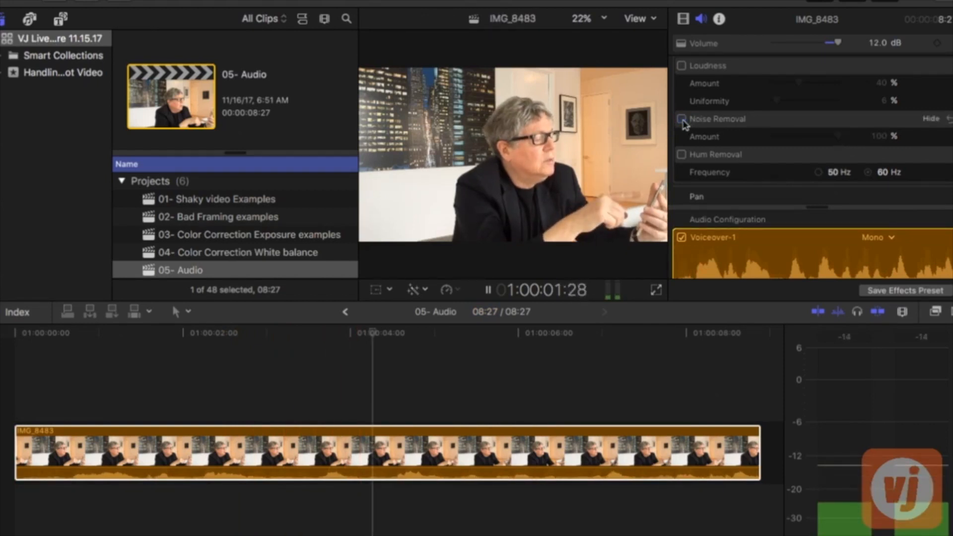
left_click(682, 119)
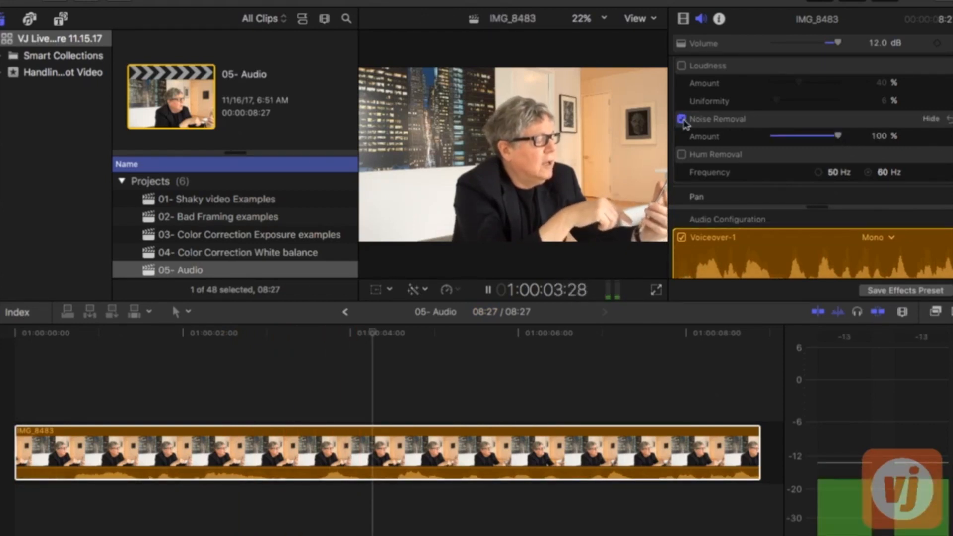
key("space")
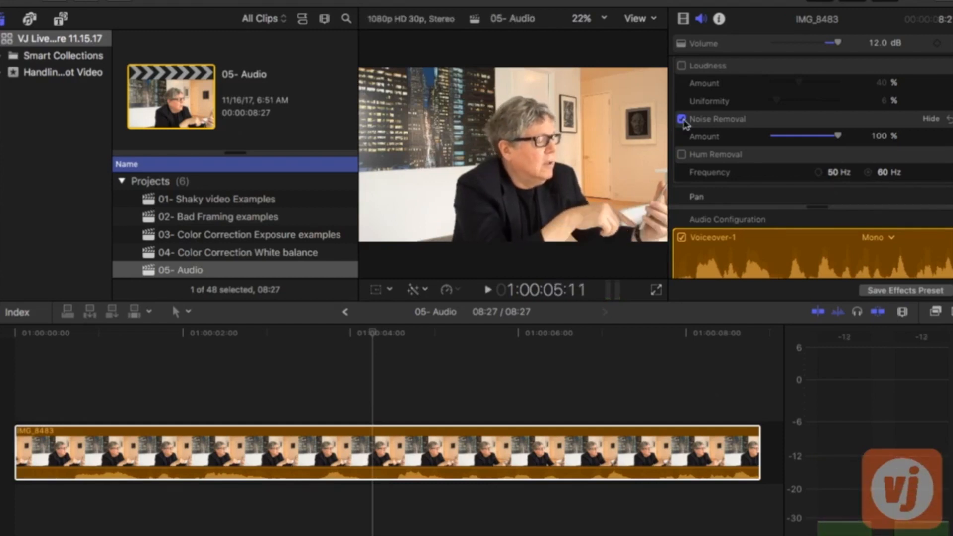
left_click(18, 336)
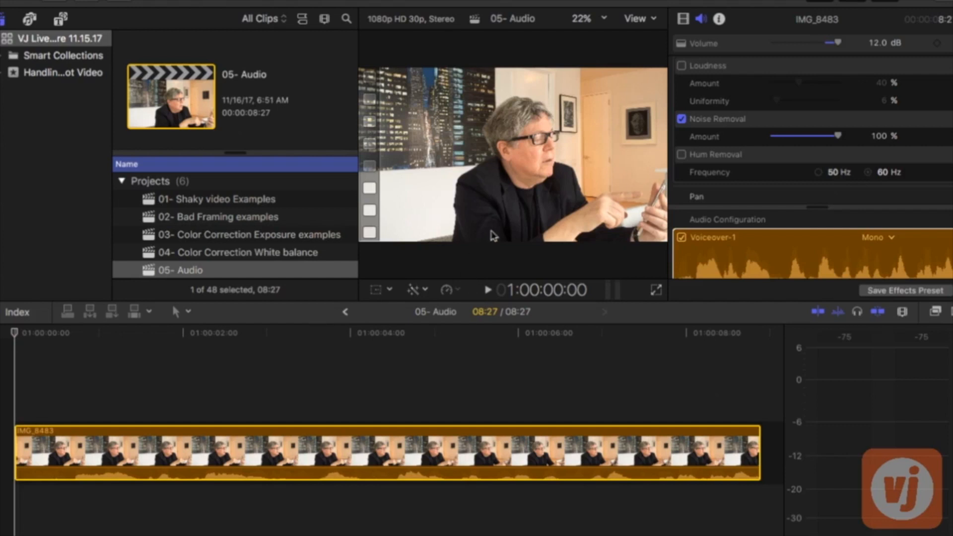
Step: Lower the Noise Removal amount of clip IMG_8483 while it plays, trying 40% and 45% and settling on 52%
left_click(487, 290)
left_click_drag(839, 138, 805, 142)
key("space")
key("space")
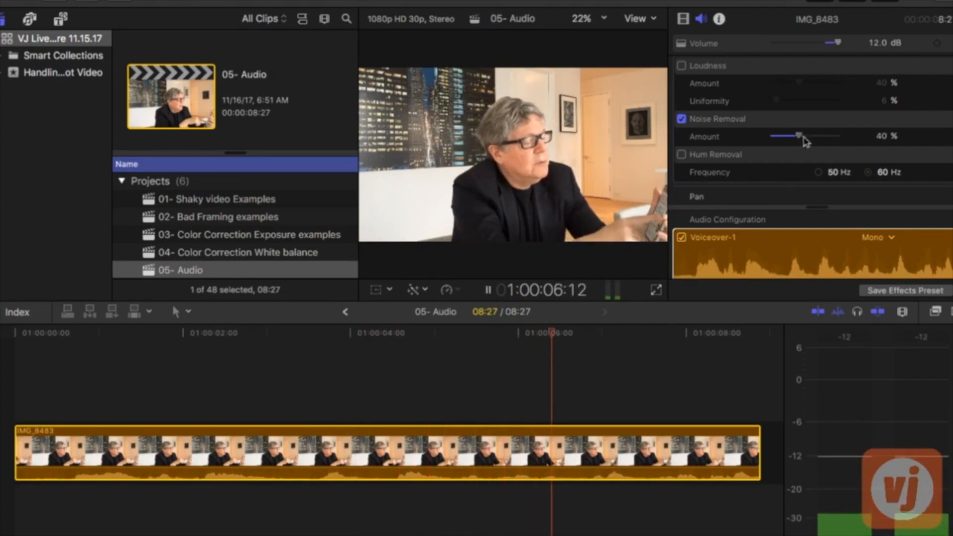
key("space")
left_click(79, 335)
key("space")
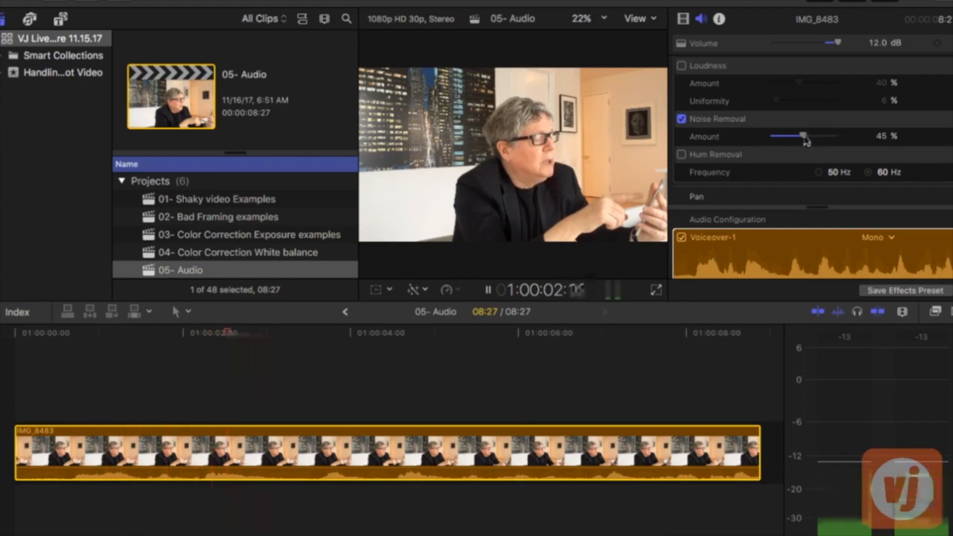
left_click_drag(805, 141, 811, 141)
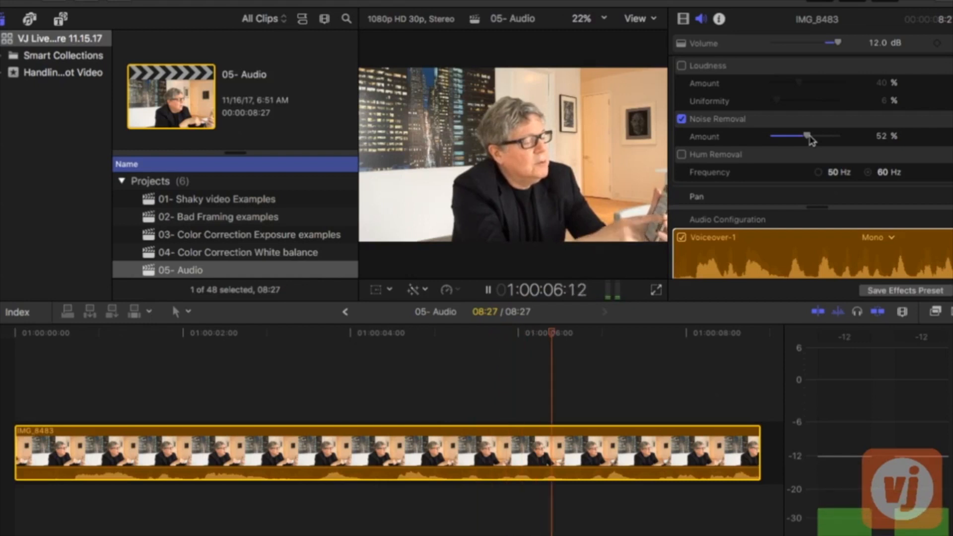
left_click(682, 119)
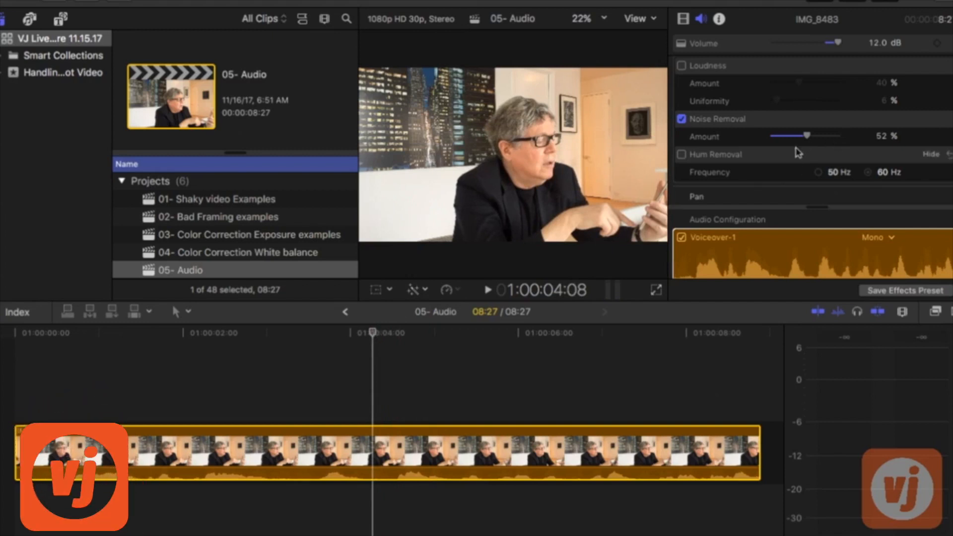
Step: Open the equalizer of clip IMG_8483 so that Equalization is turned on with the Flat preset, and close it
scroll(795, 151, "up", 3)
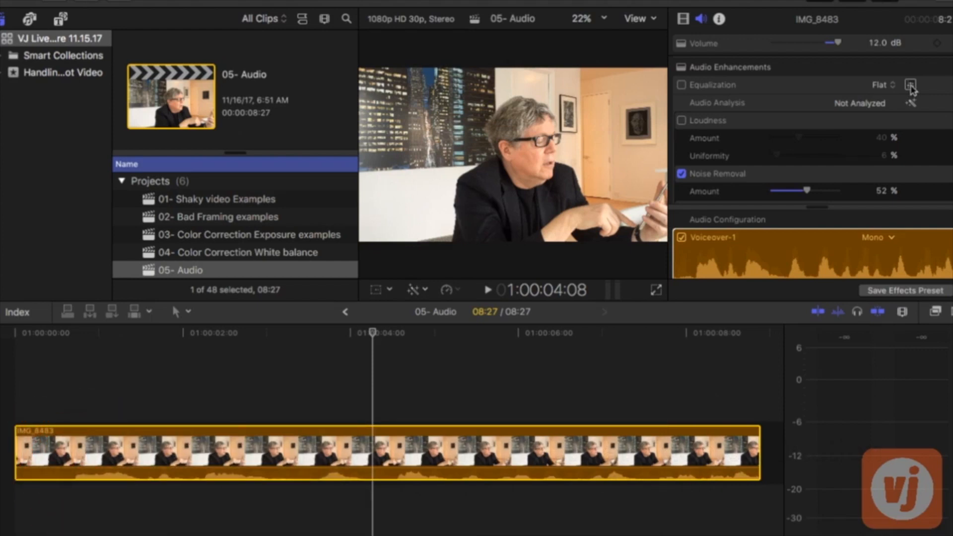
left_click(911, 86)
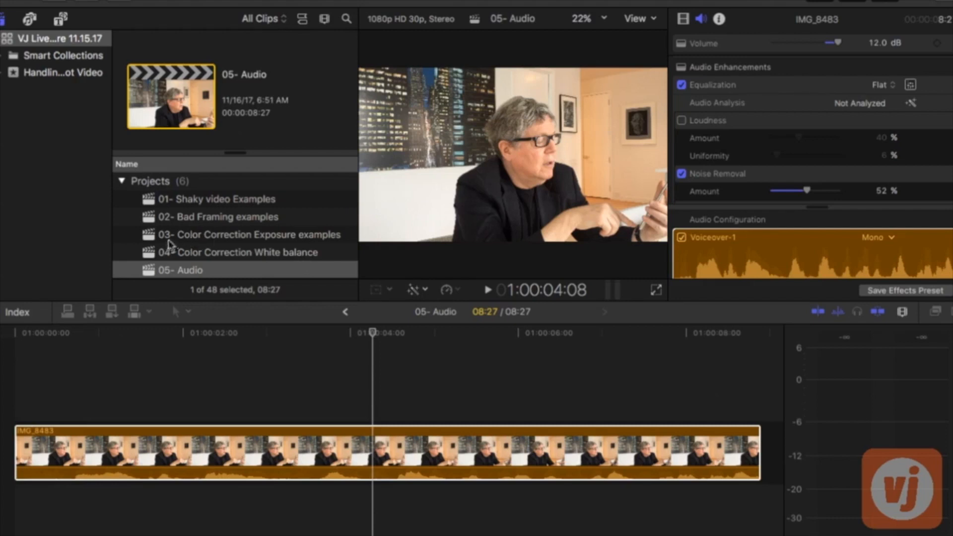
left_click(201, 258)
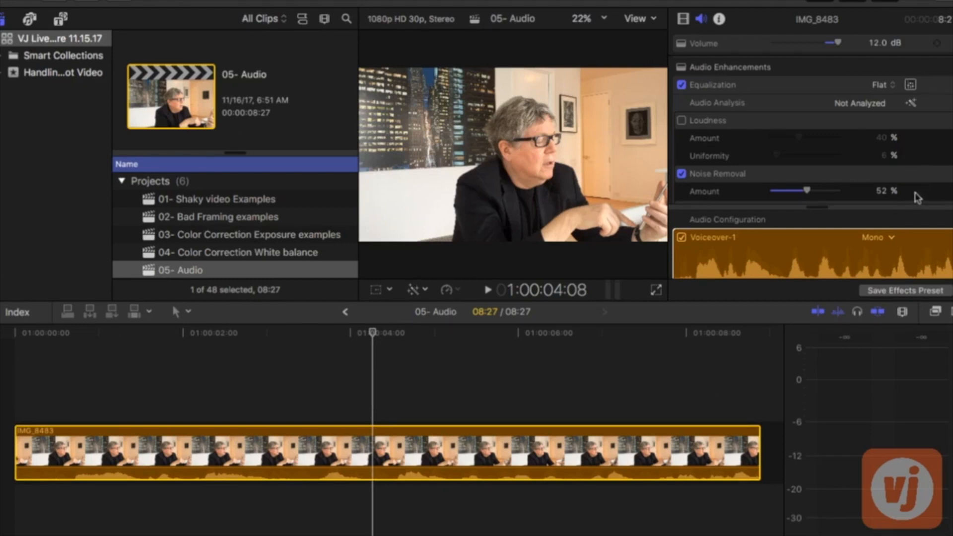
Step: Play a middle section of the clip and change its Equalization preset to Bass Boost
left_click(252, 333)
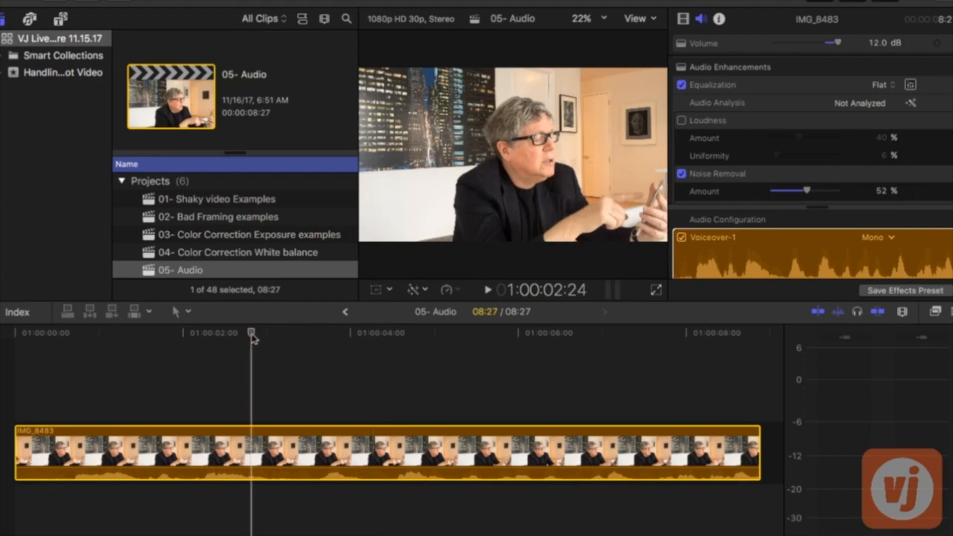
key("space")
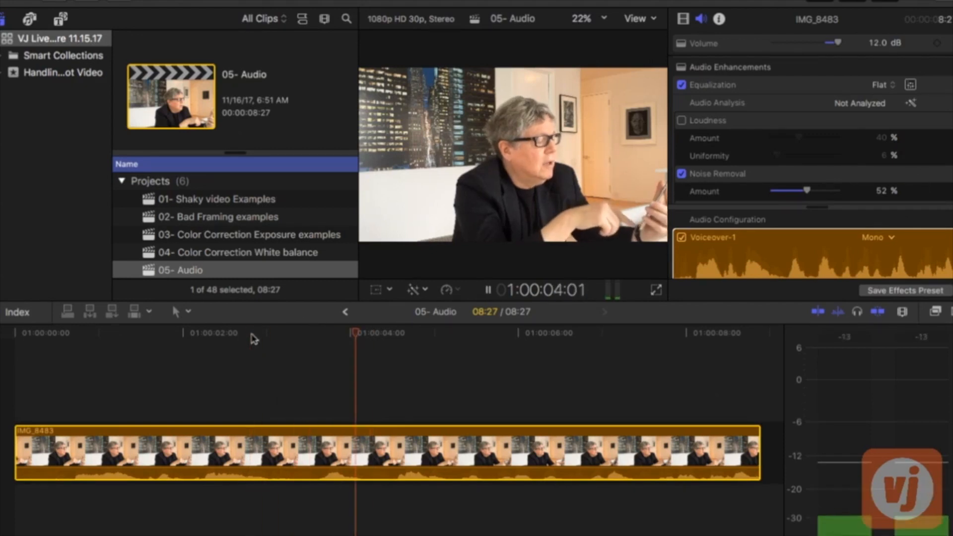
key("space")
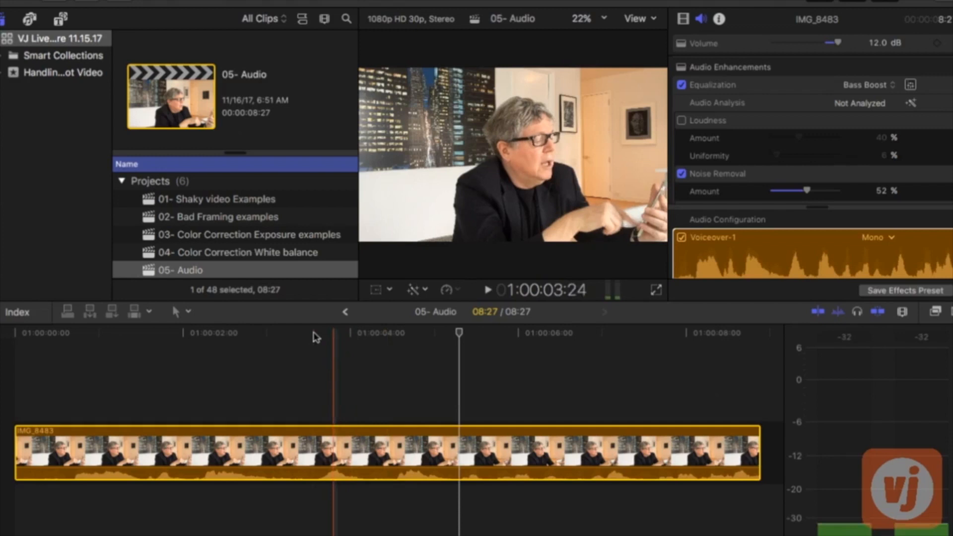
Step: Play the clip from about 03:08 to hear the Bass Boost equalization, and return the playhead to the start
left_click(291, 338)
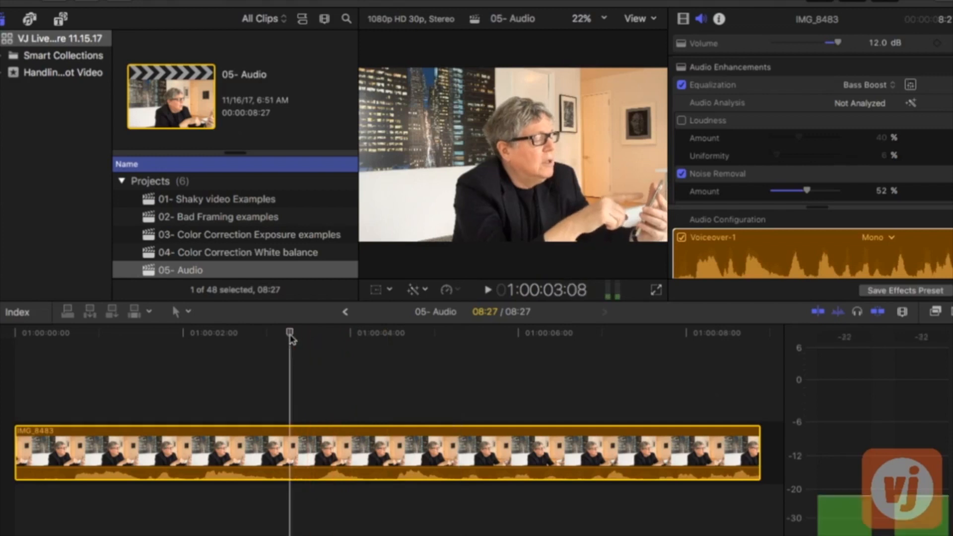
key("space")
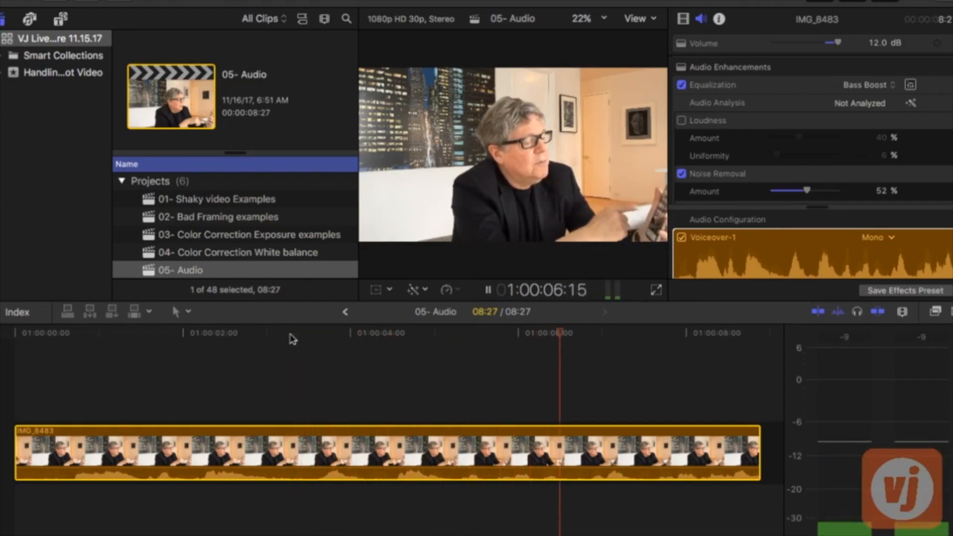
key("space")
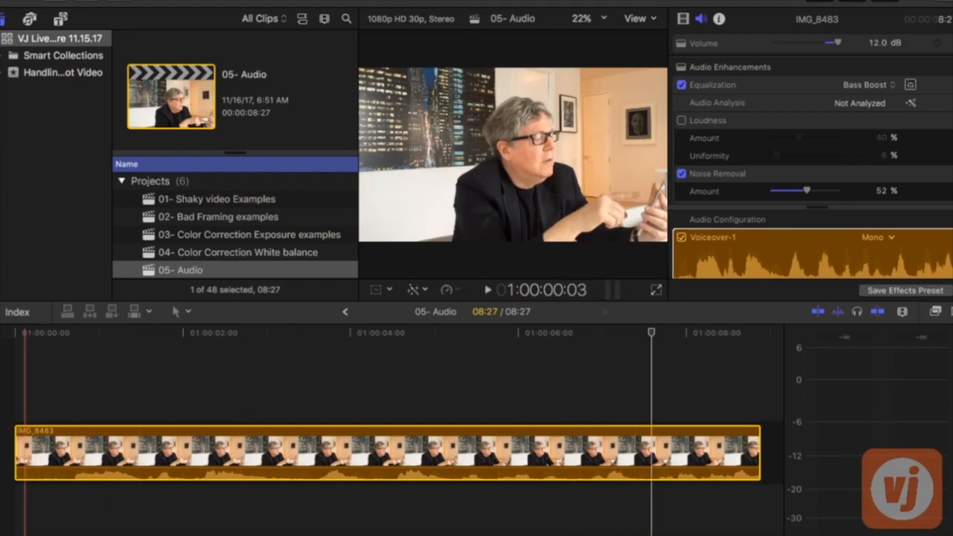
left_click(20, 334)
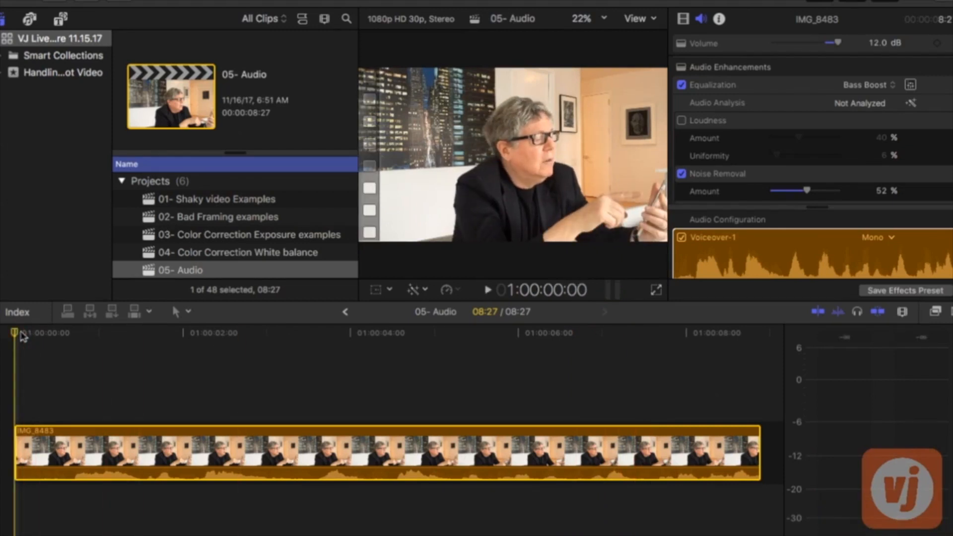
Step: Play the clip from the start to hear the Bass Boost equalization, and change its Equalization preset to Treble Reduce
key("space")
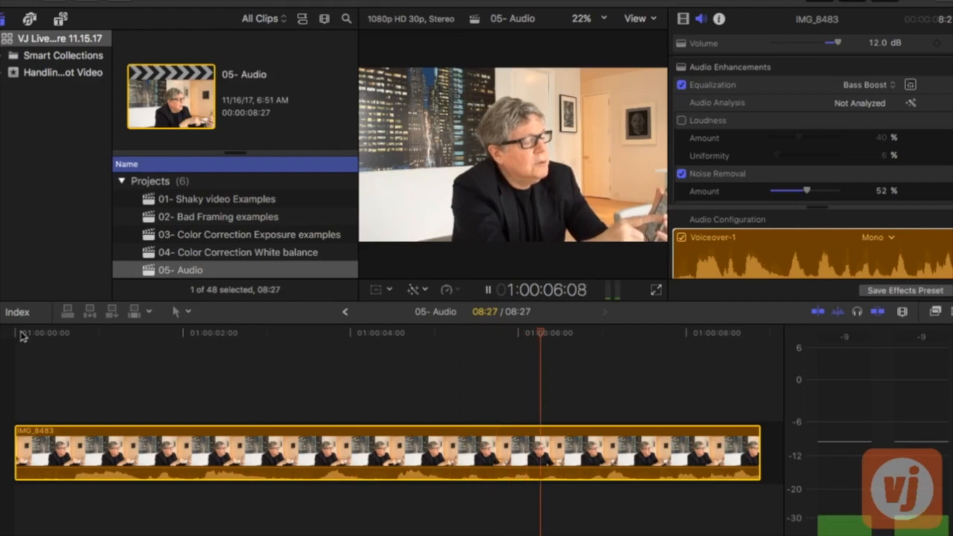
key("space")
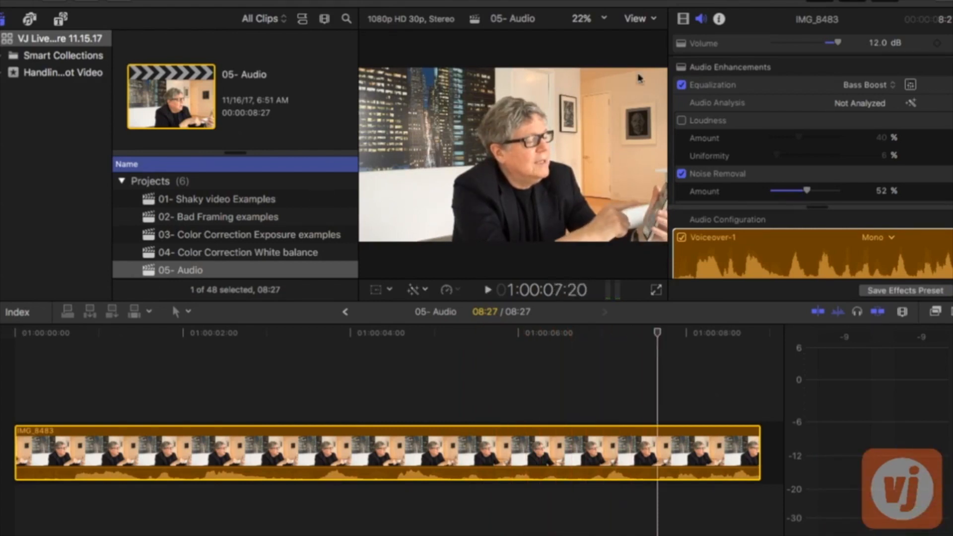
left_click(181, 348)
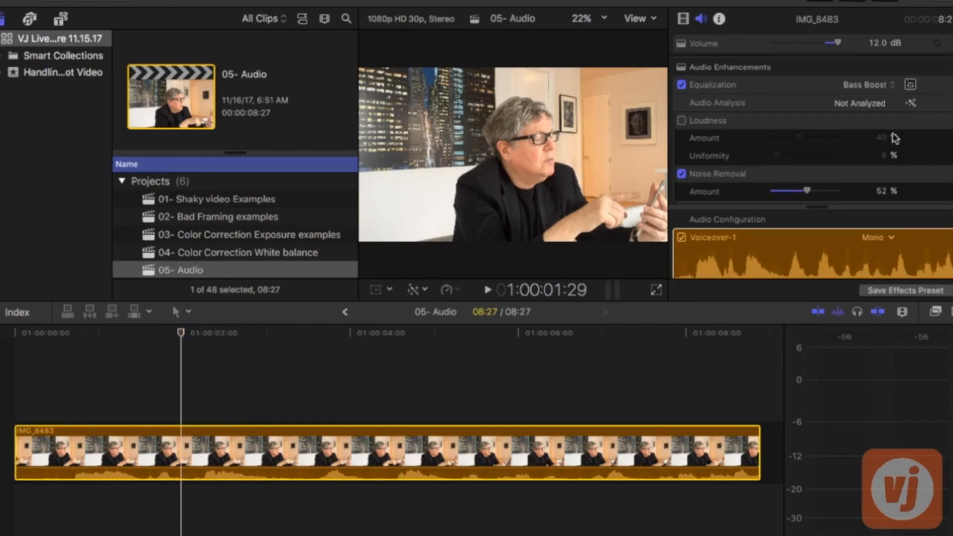
left_click(870, 195)
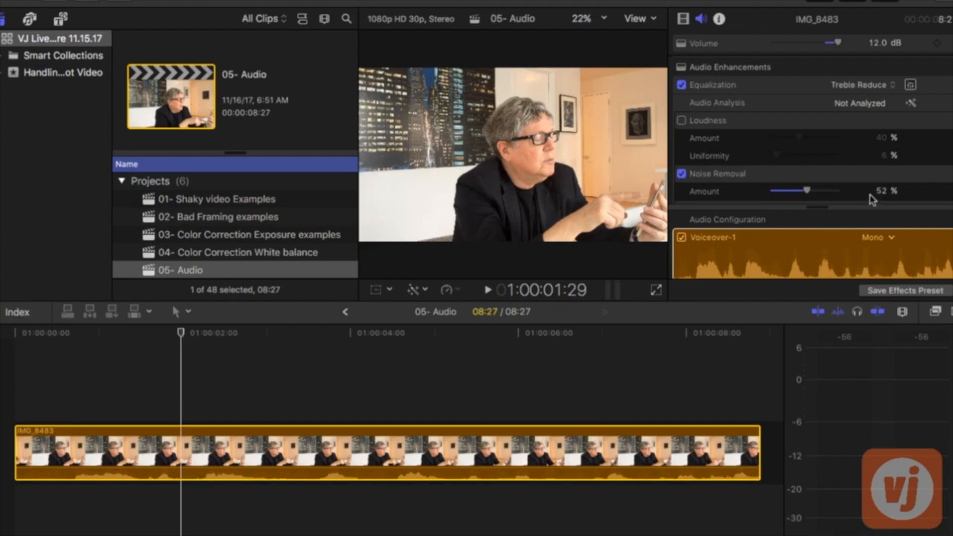
Step: Play clip IMG_8483 from about 1:00:00:15 to hear the Treble Reduce equalization, stopping shortly before its end
left_click(115, 338)
left_click_drag(116, 341, 58, 339)
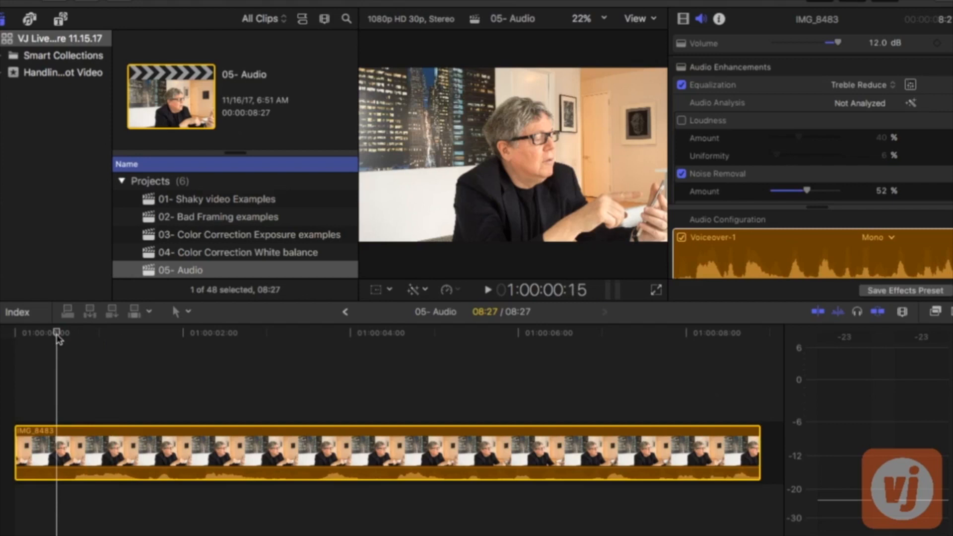
key("space")
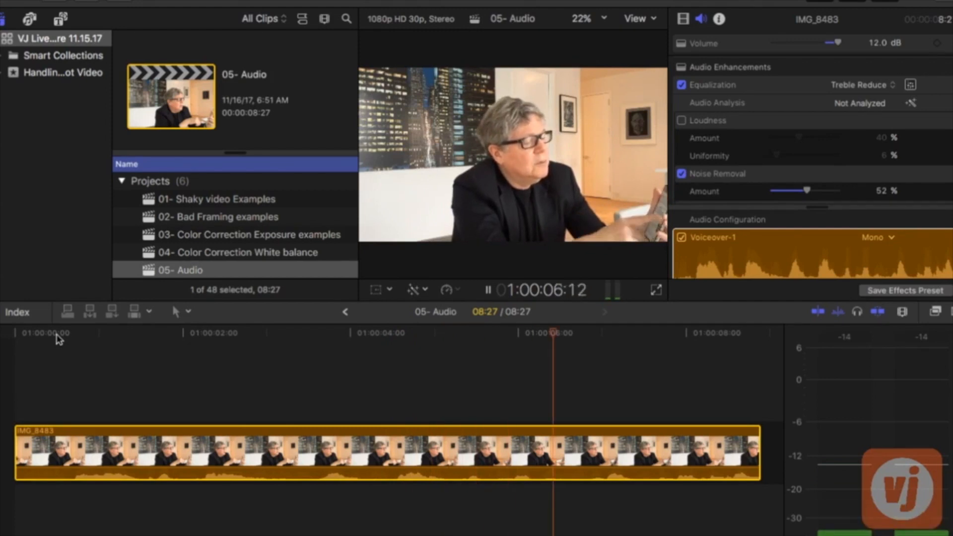
key("space")
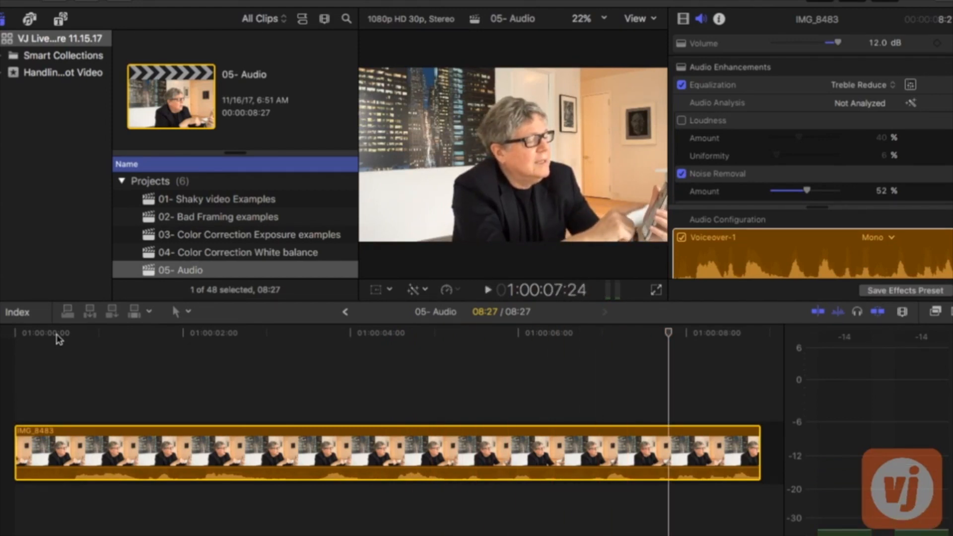
Step: Look over the clip's Hum Removal and Pan settings, and move the playhead back to about 1:00:01:27
scroll(755, 166, "down", 3)
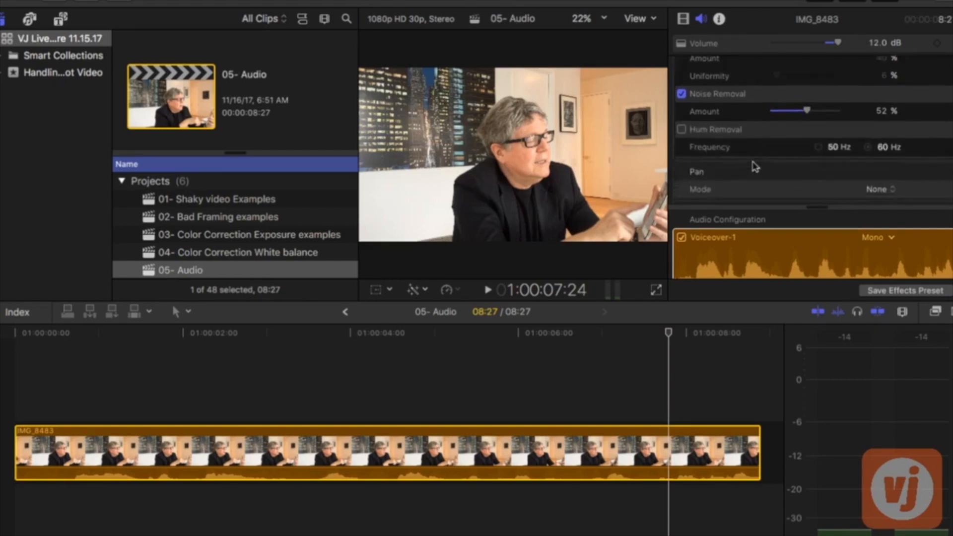
scroll(755, 166, "down", 2)
scroll(754, 167, "up", 5)
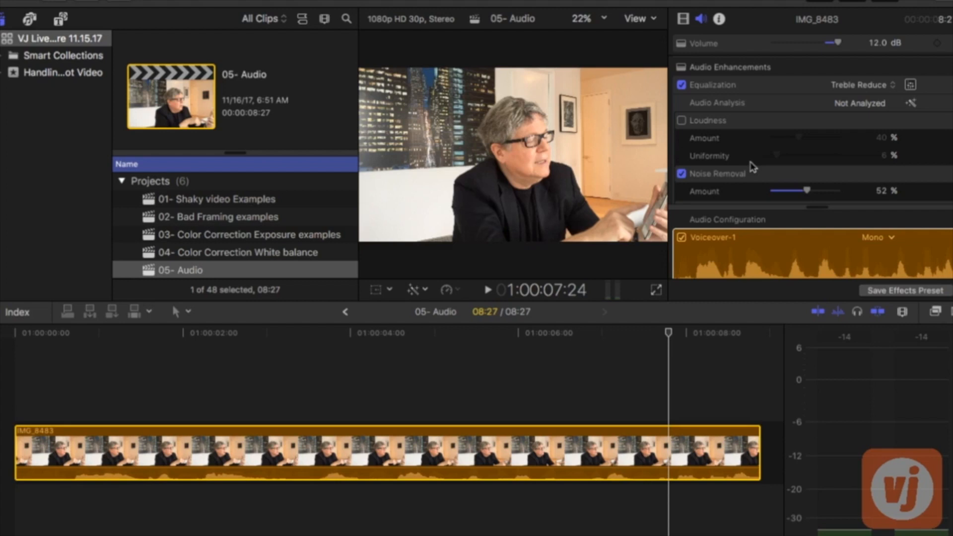
left_click(504, 332)
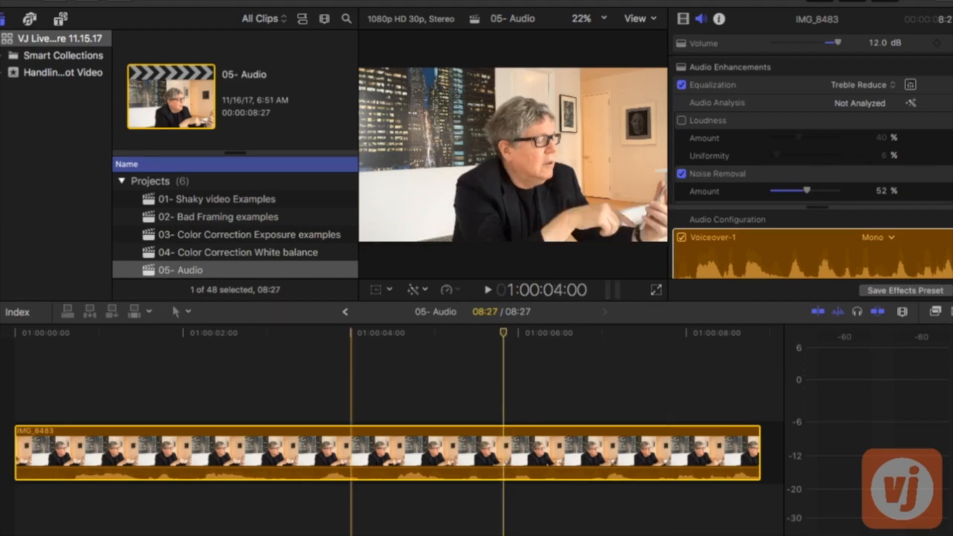
left_click(174, 339)
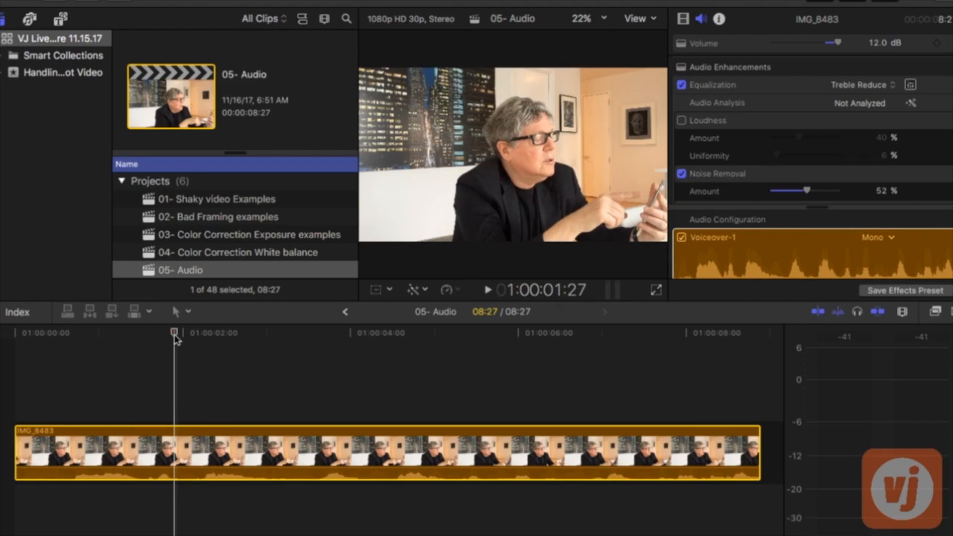